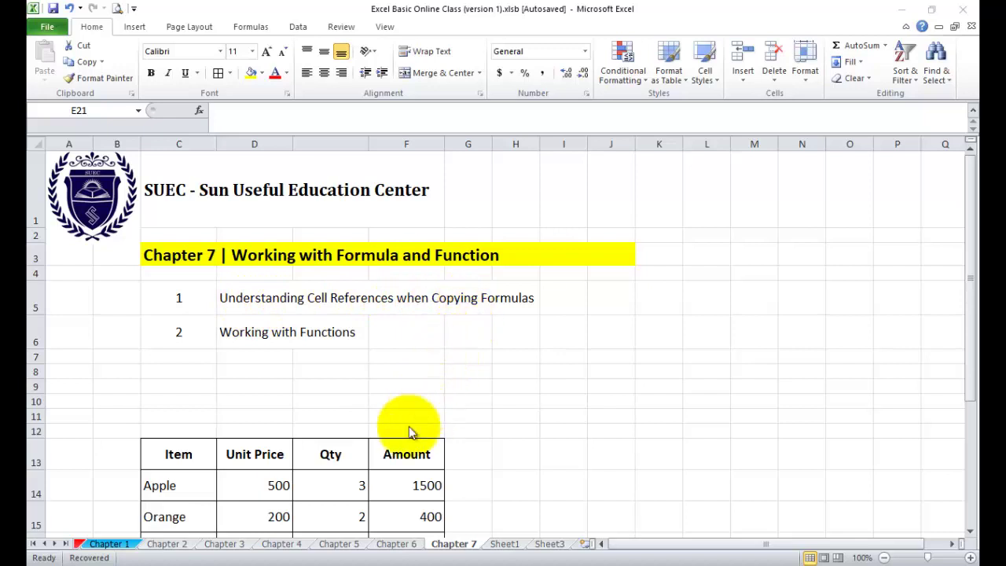
- Copy the table's header row (Item, Unit Price, Qty, Amount) from C13:F13 to the cells starting at I13
key("Up")
key("Up")
key("Right")
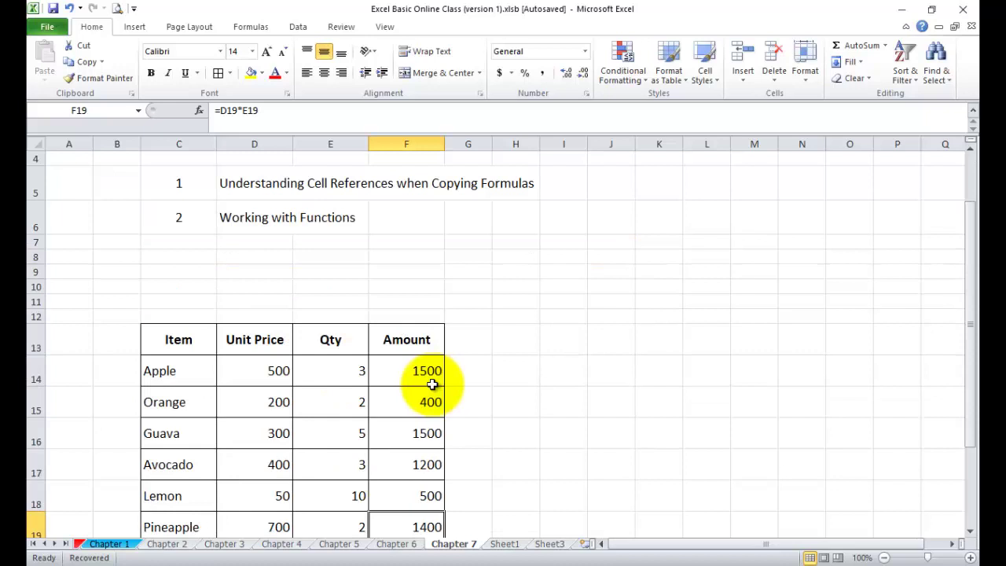
scroll(432, 383, "down", 1)
left_click_drag(188, 255, 403, 265)
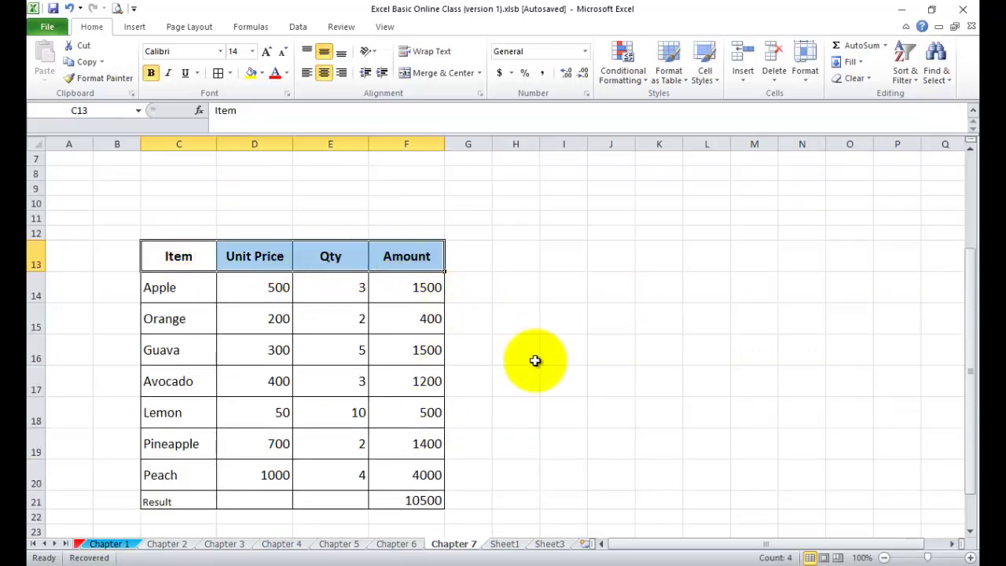
key("ctrl+c")
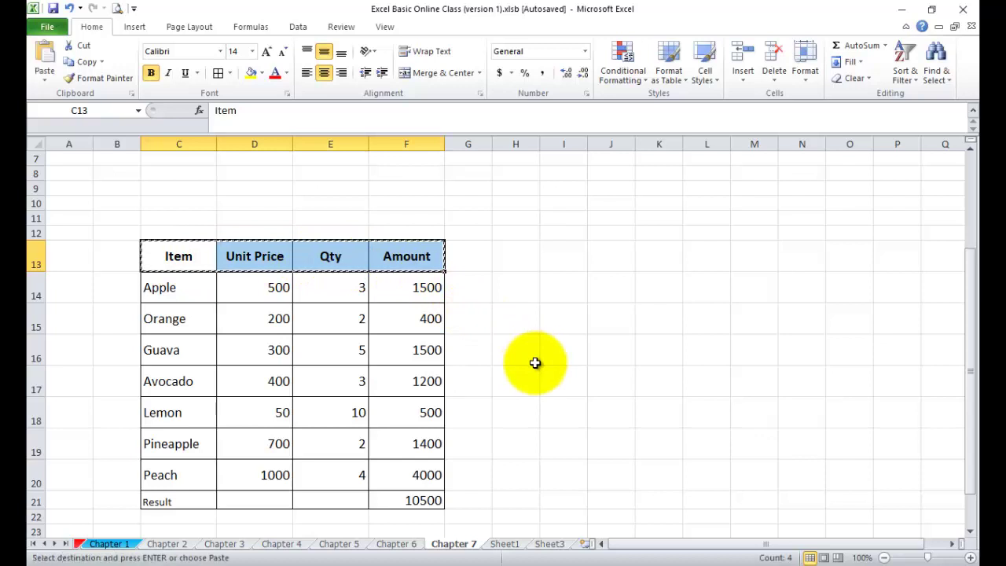
left_click(570, 260)
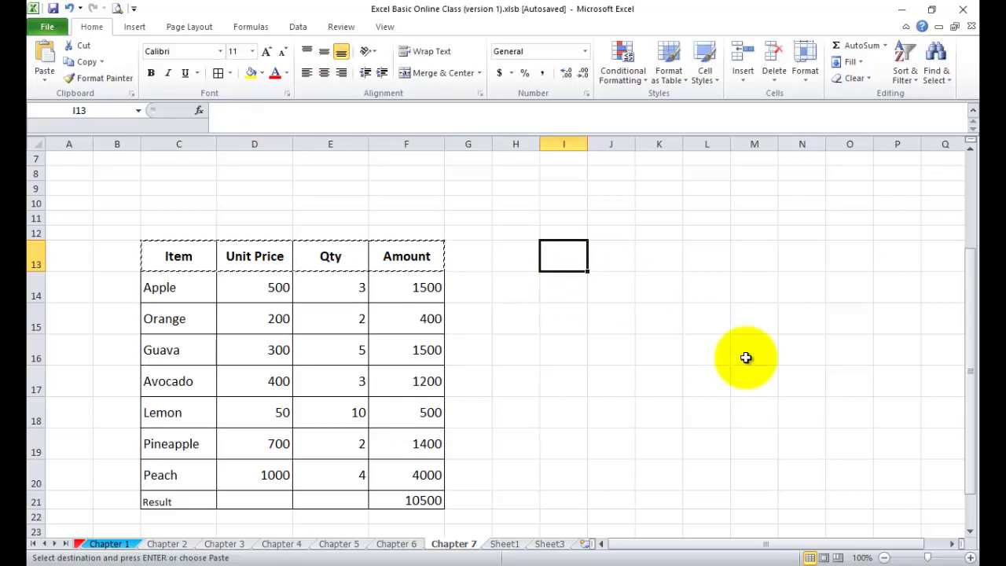
key("ctrl+v")
key("ctrl")
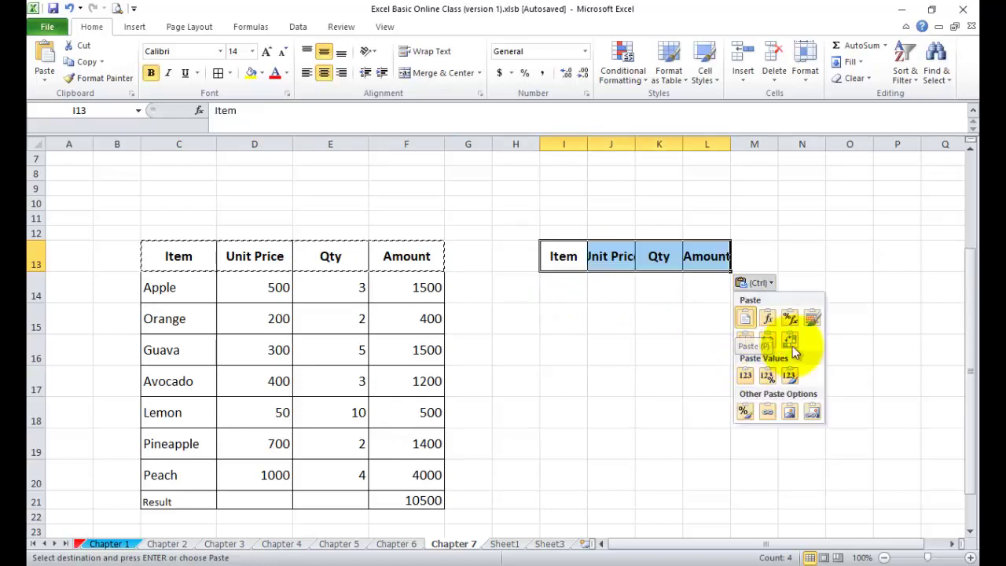
left_click(821, 256)
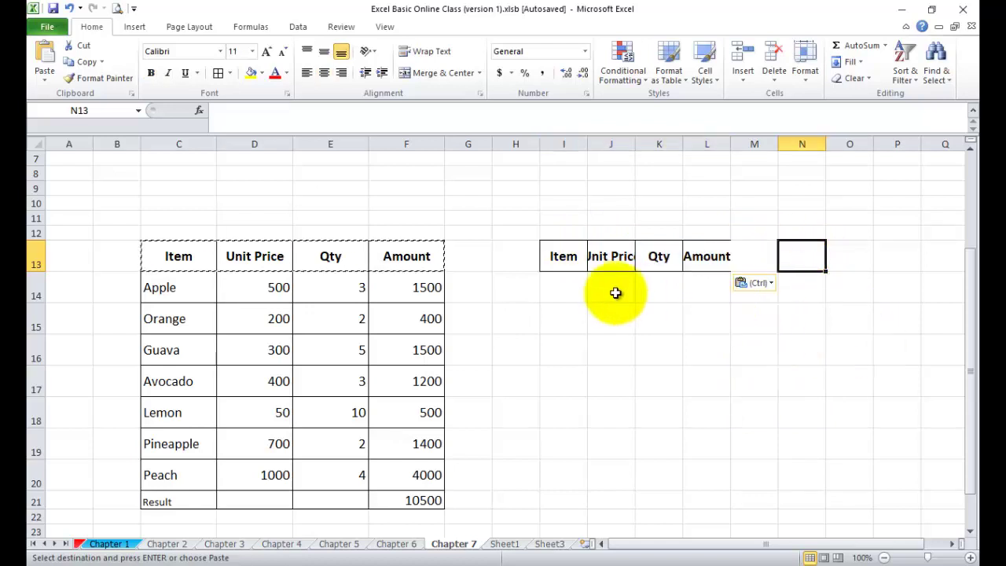
left_click(562, 257)
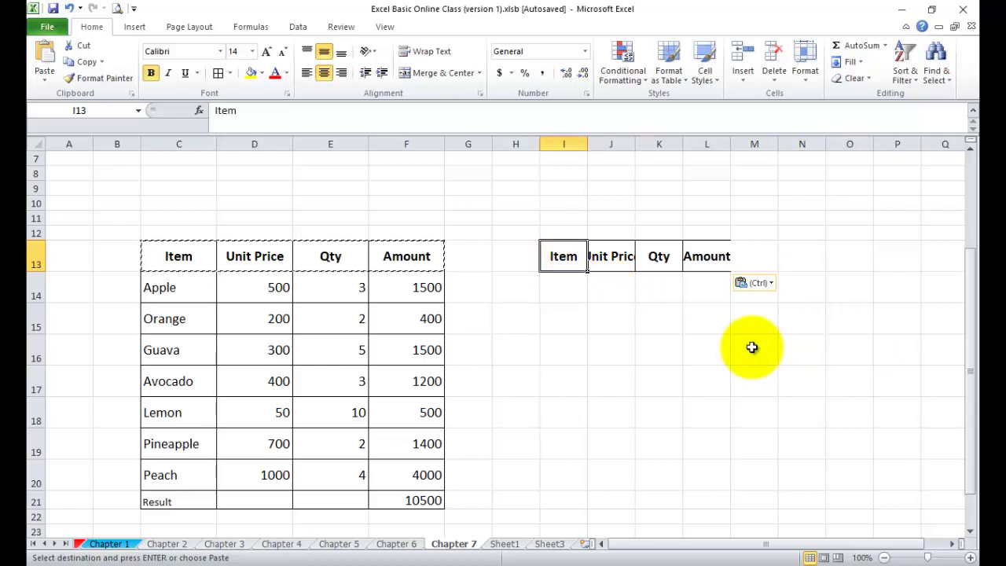
key("Return")
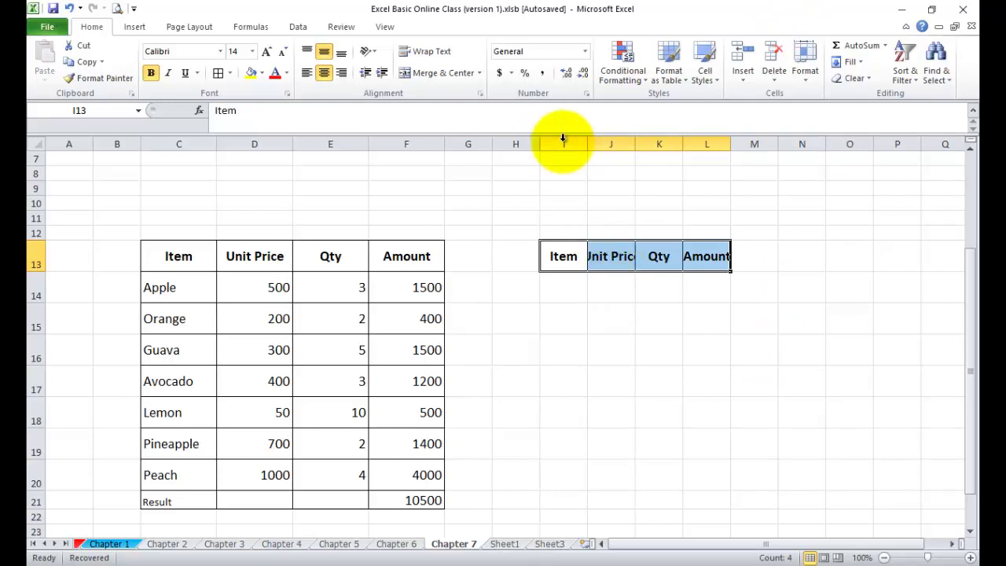
- Widen columns I to L equally and copy the item labels from C14:C21 into the new table starting at I14
left_click_drag(563, 139, 709, 145)
left_click(635, 292)
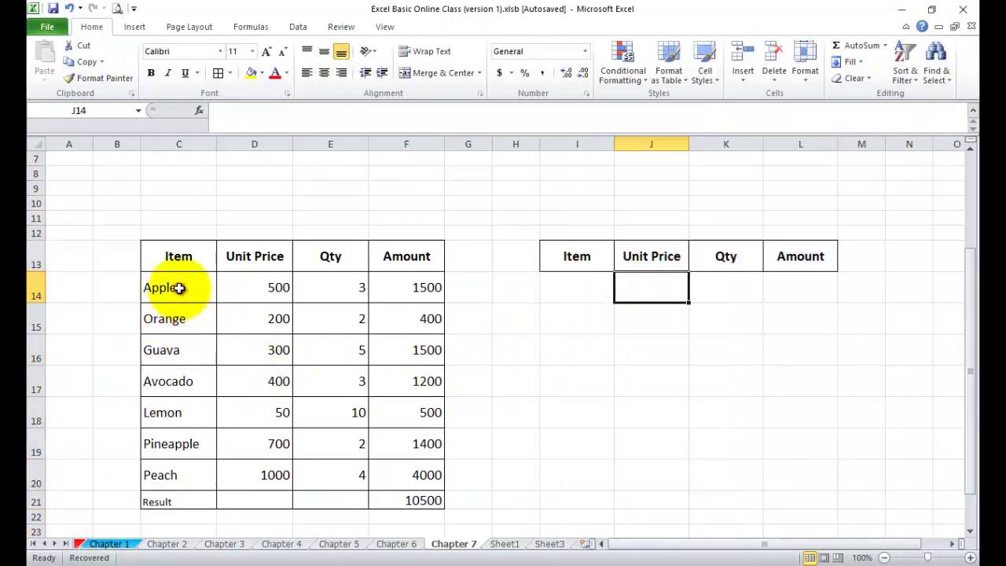
left_click_drag(179, 287, 185, 495)
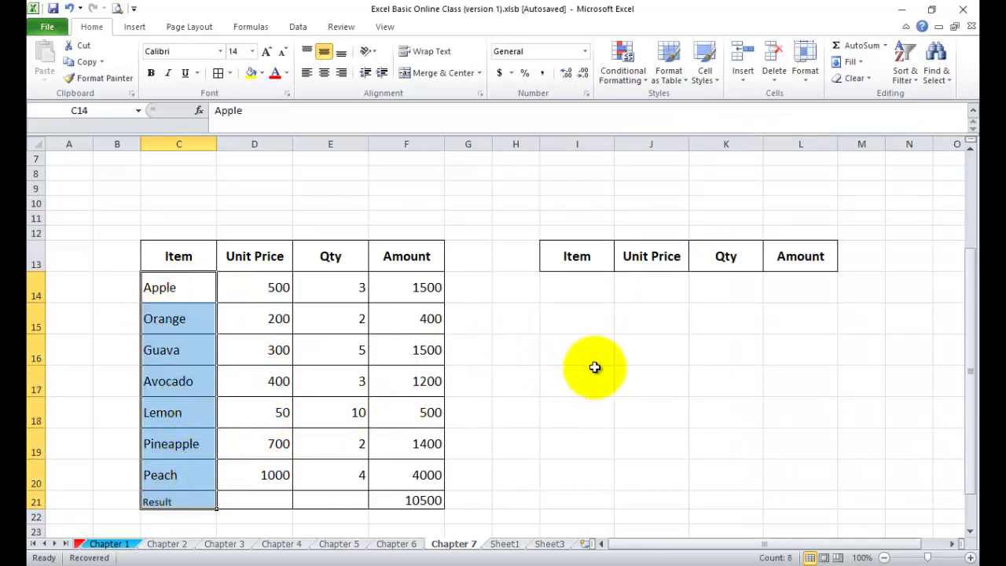
key("ctrl+c")
left_click(580, 288)
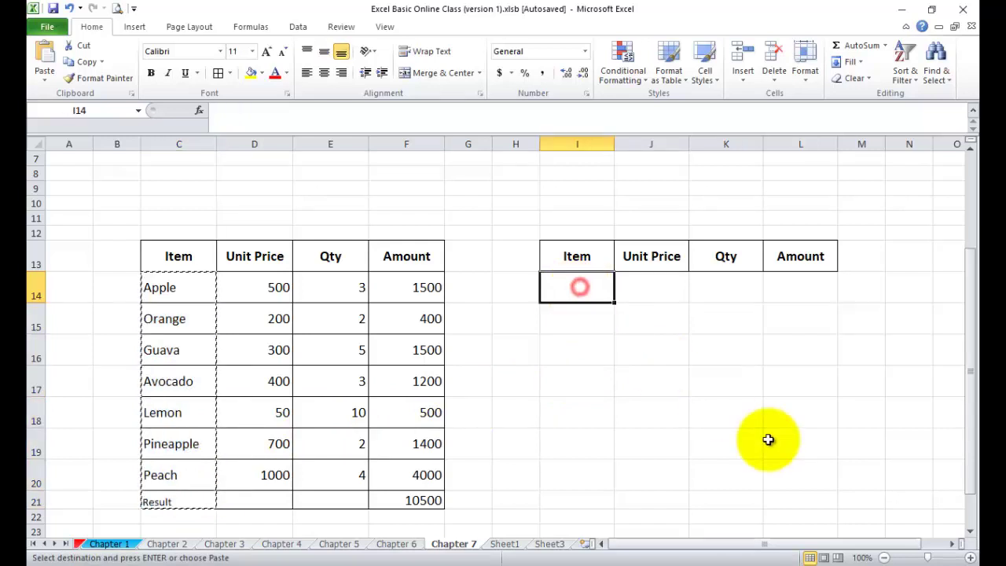
key("Return")
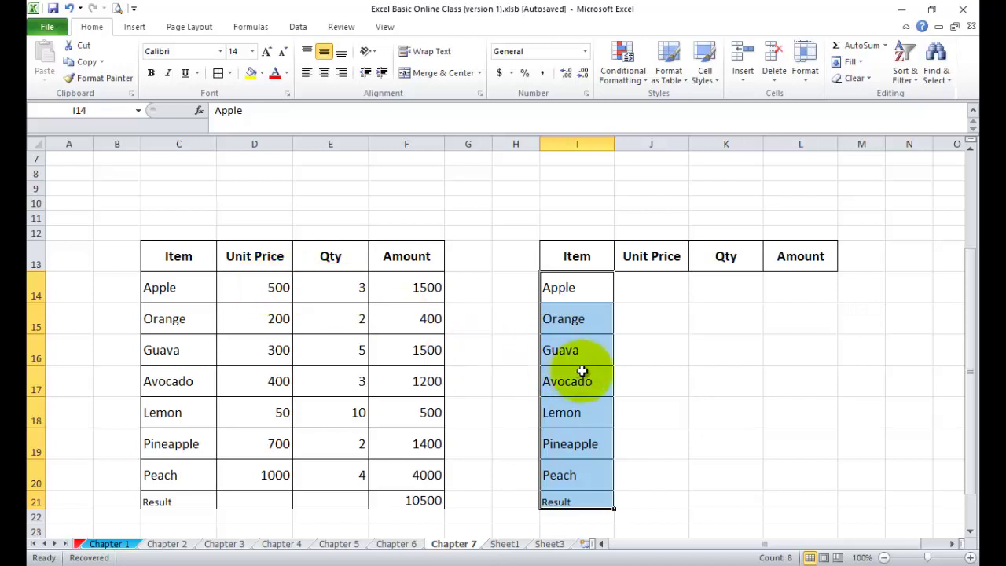
- Enter the formula =D14 in J14 to link Apple's unit price to the original table
left_click(639, 286)
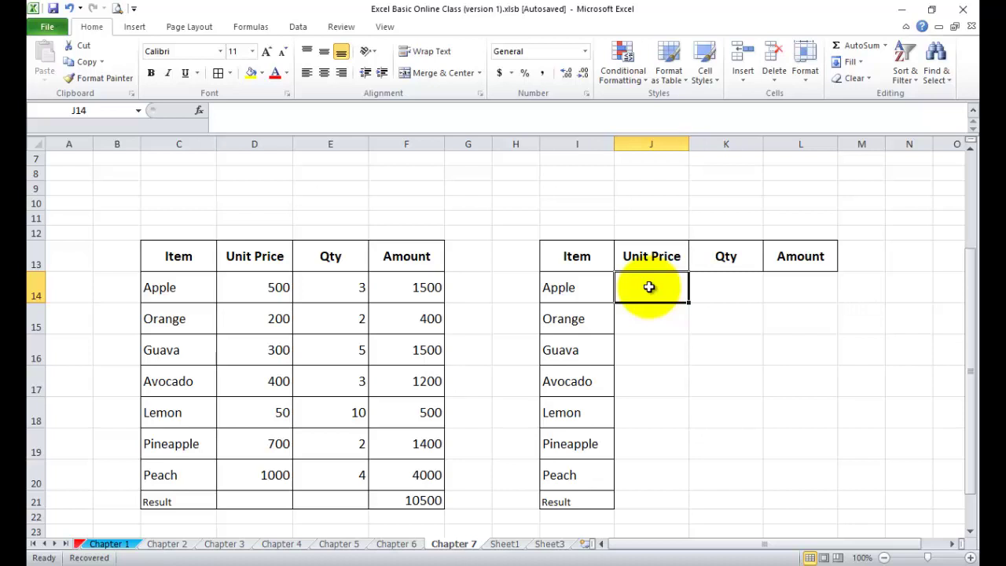
type("=")
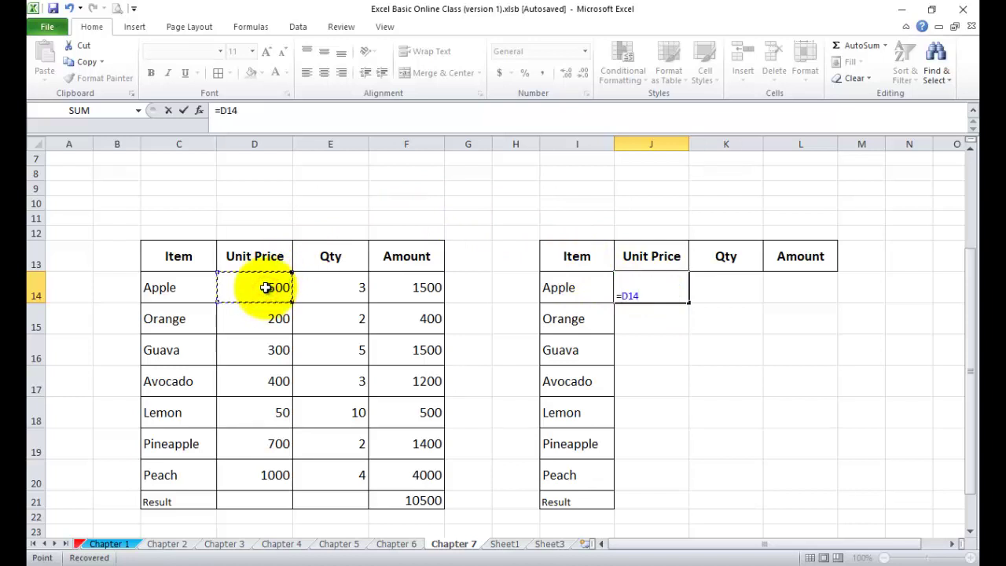
key("Return")
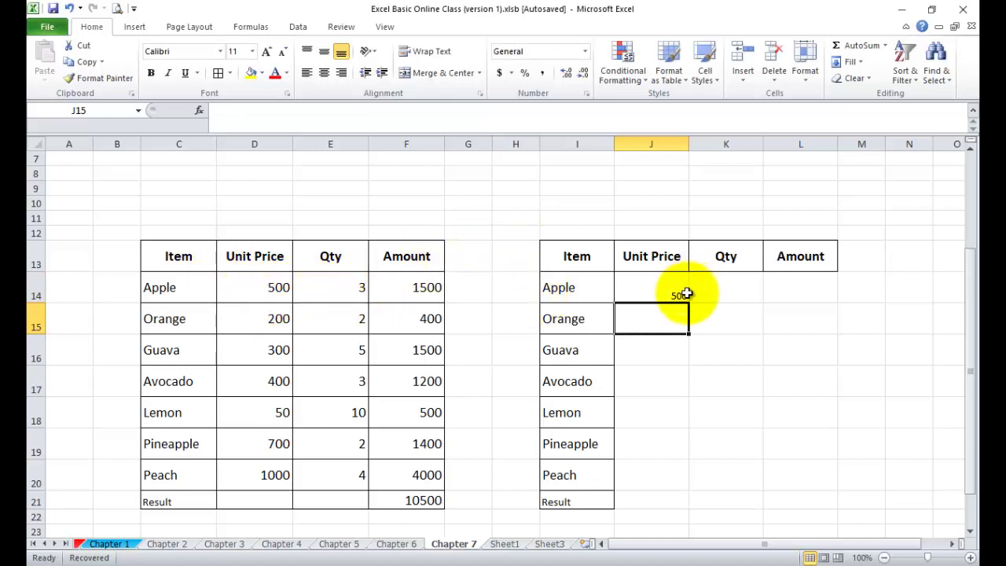
- Examine which Apple row cells hold plain values or formulas, and compare D14 with the reference in J14
left_click(275, 292)
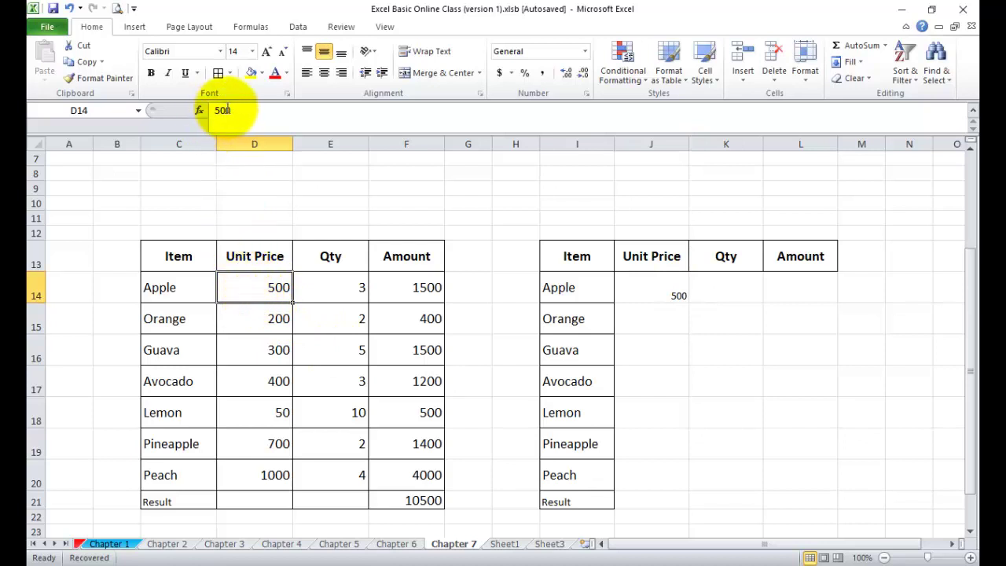
left_click(360, 291)
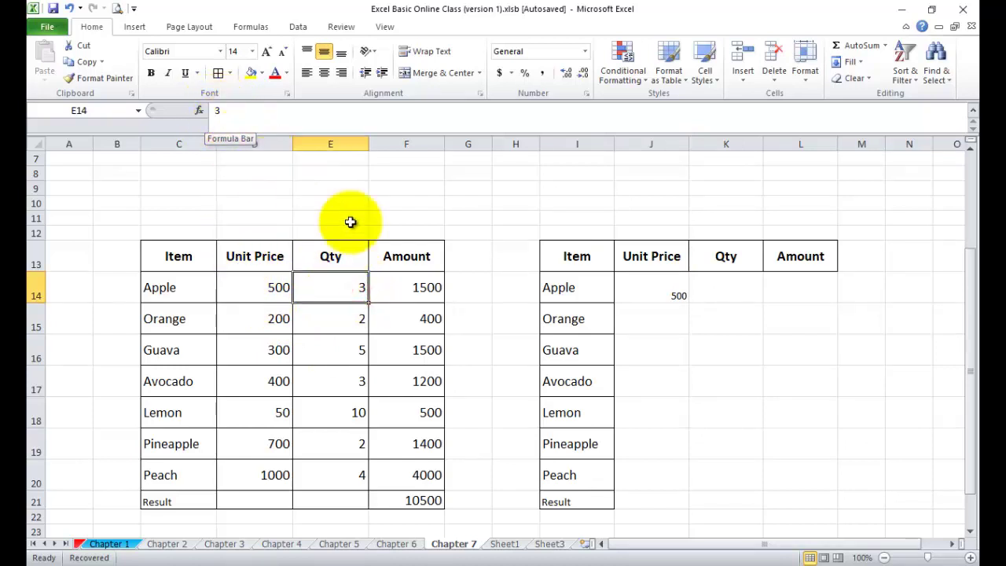
left_click(407, 288)
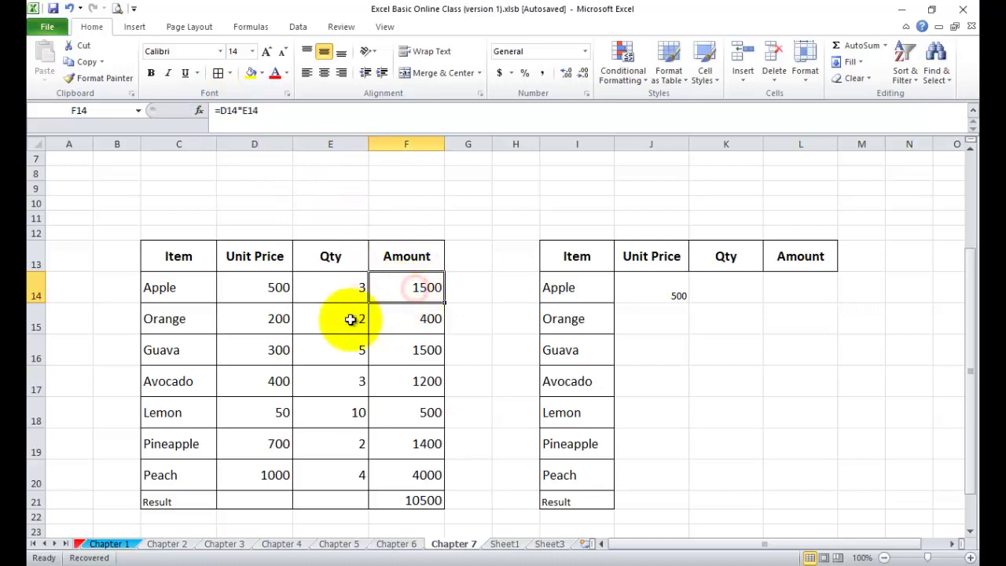
left_click(271, 290)
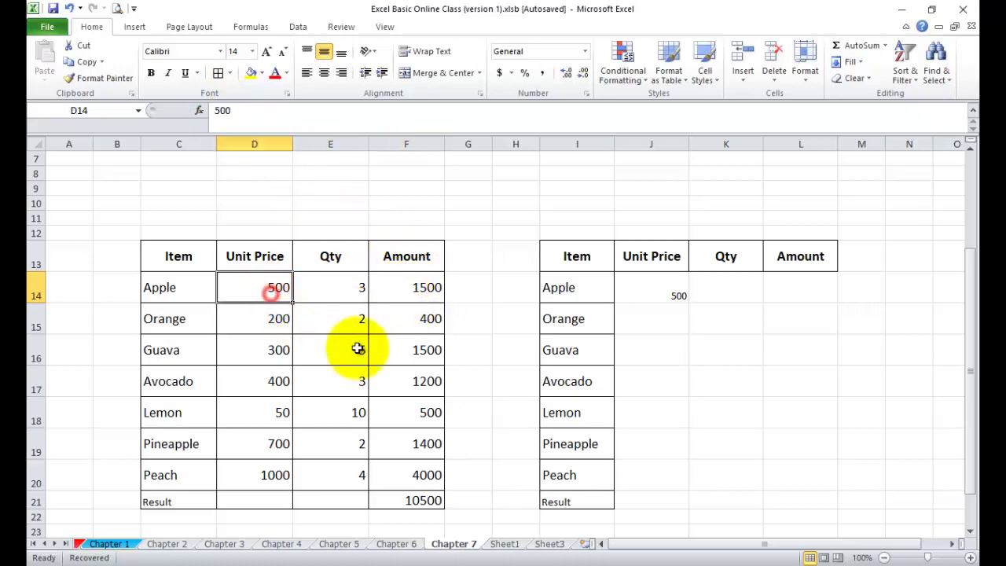
left_click(668, 296)
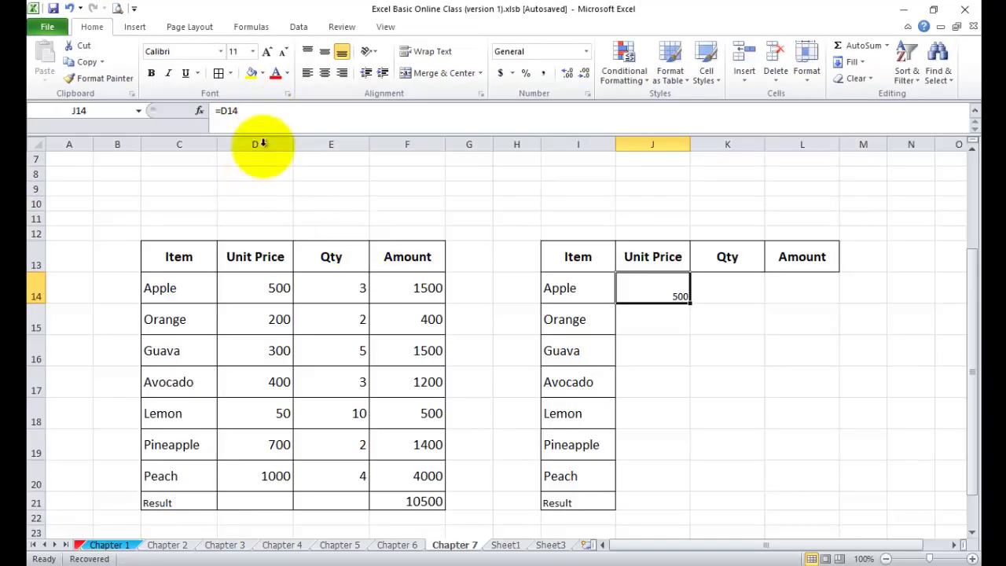
left_click(265, 283)
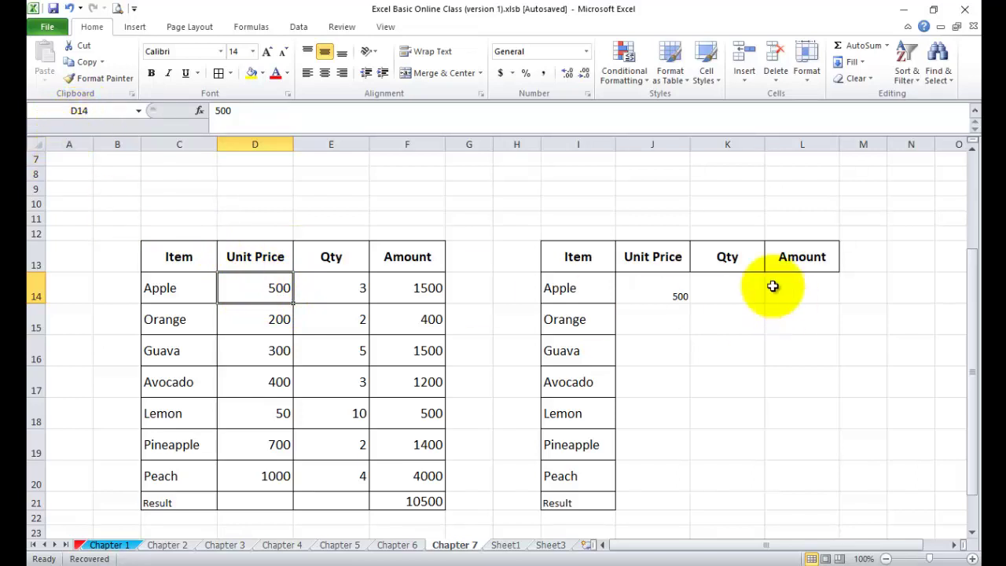
- Fill the J14 reference across to L14, and fill that row down through the Result row to L21
left_click(672, 288)
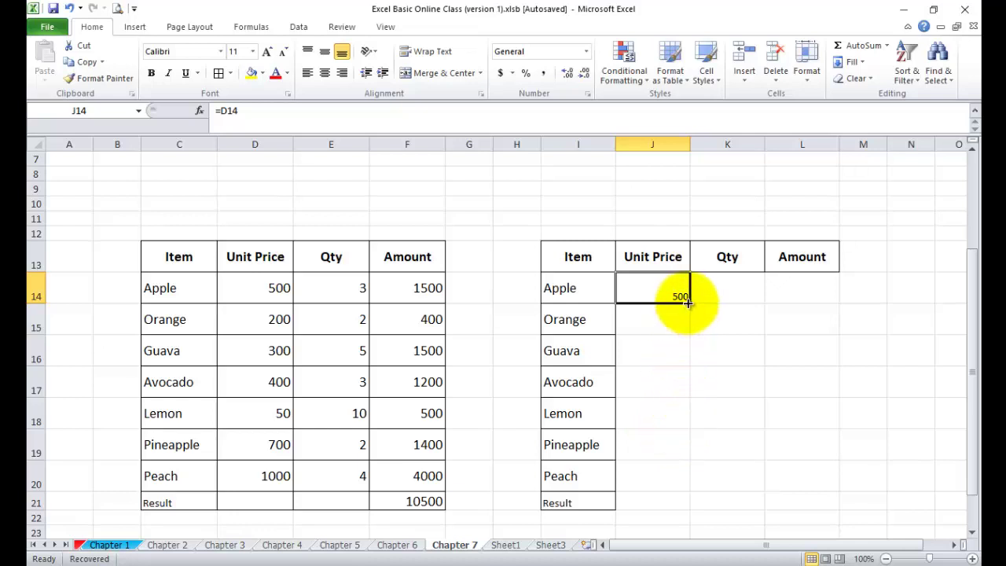
left_click_drag(688, 303, 825, 307)
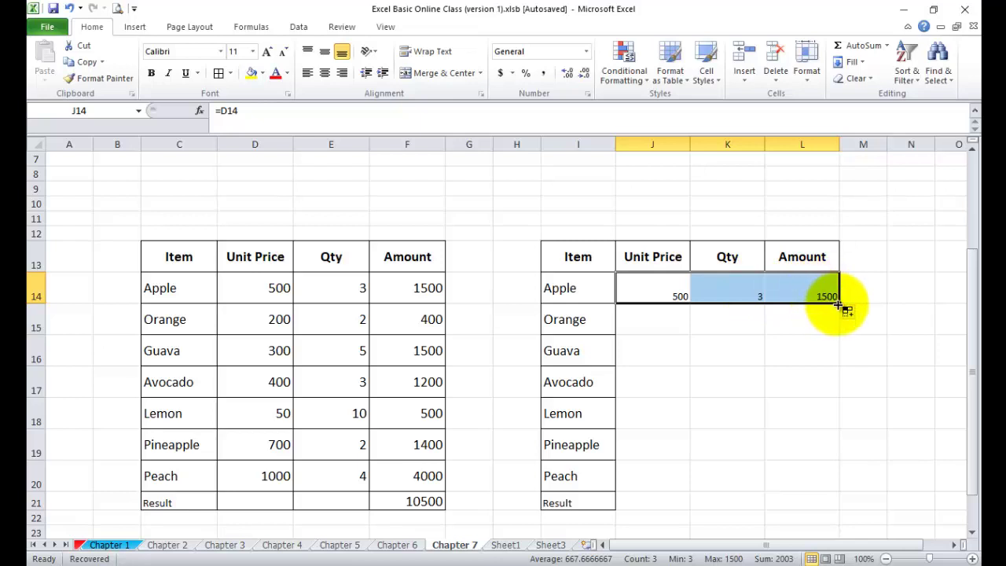
left_click_drag(839, 303, 812, 506)
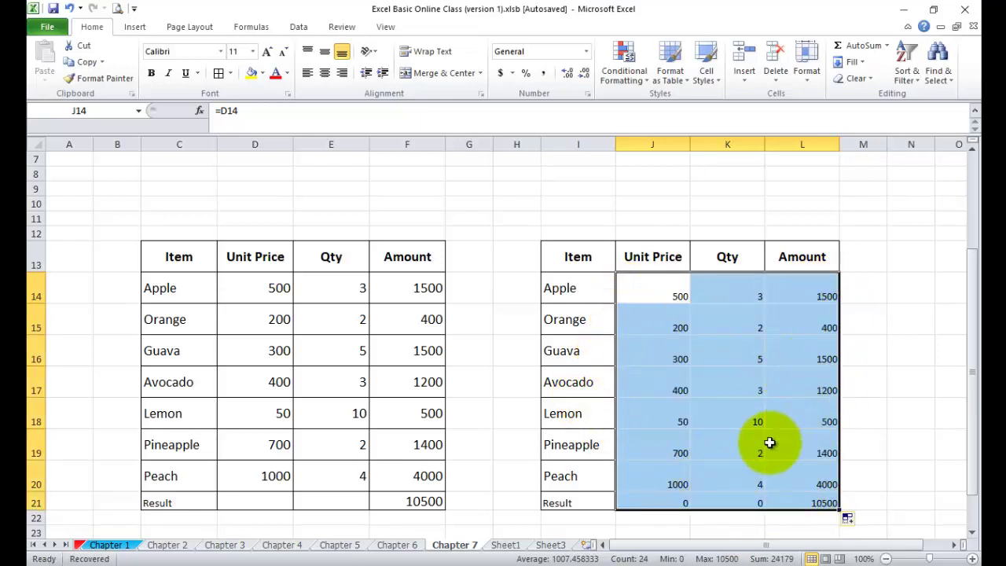
- Compare the filled references in the new table, such as K17 and J14, with the original table's cell D14
left_click(747, 371)
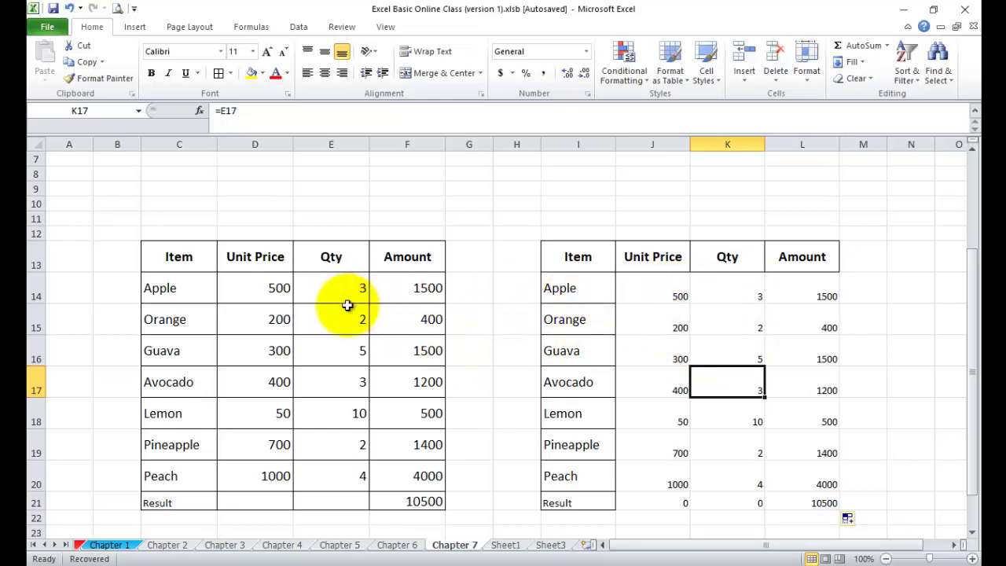
left_click(281, 289)
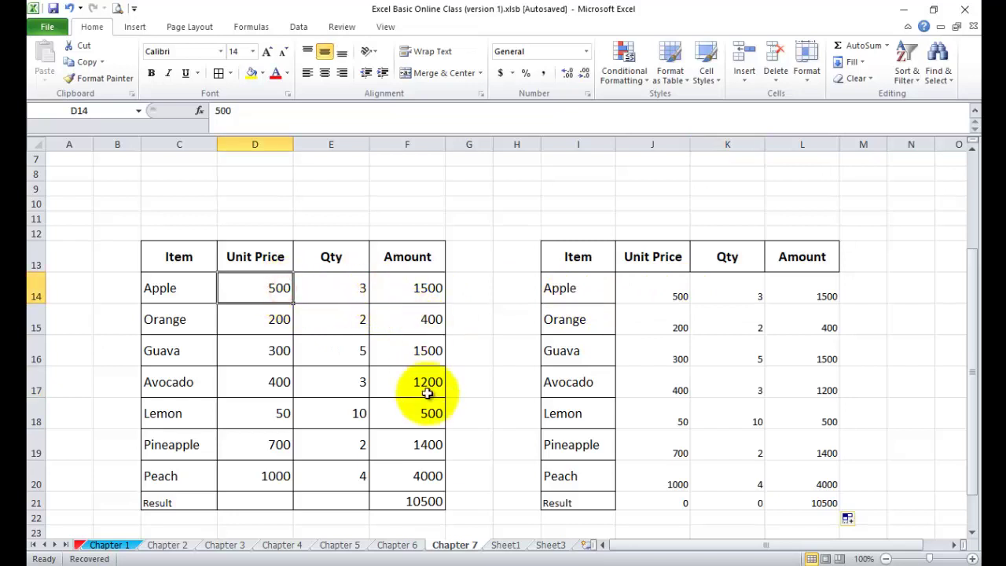
left_click(655, 290)
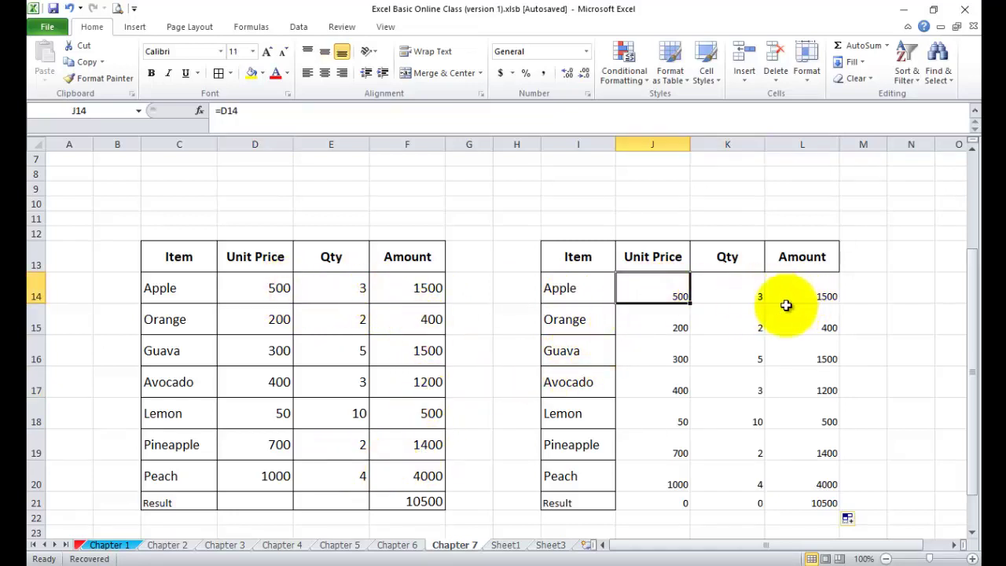
left_click(291, 286)
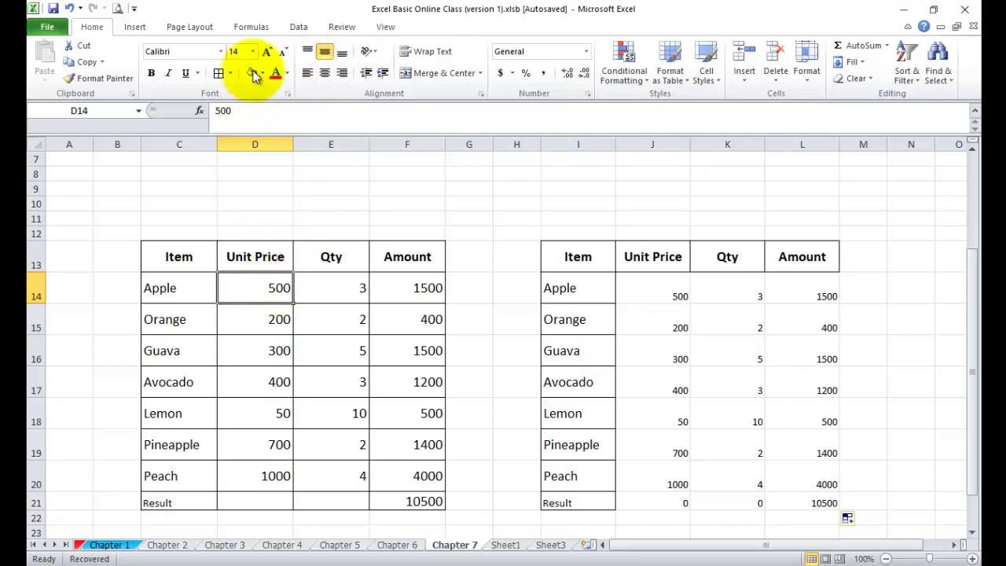
left_click(662, 294)
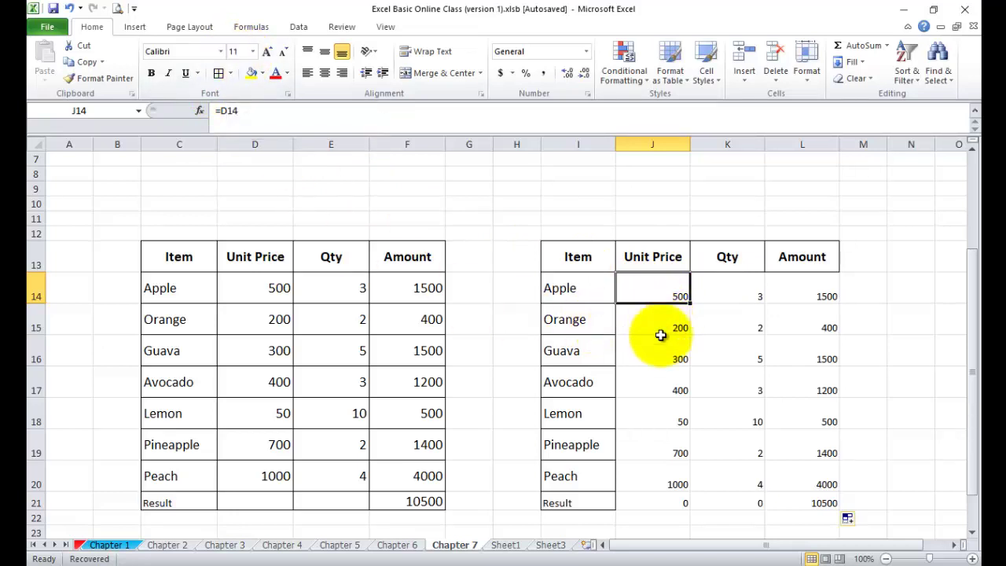
left_click_drag(658, 291, 804, 478)
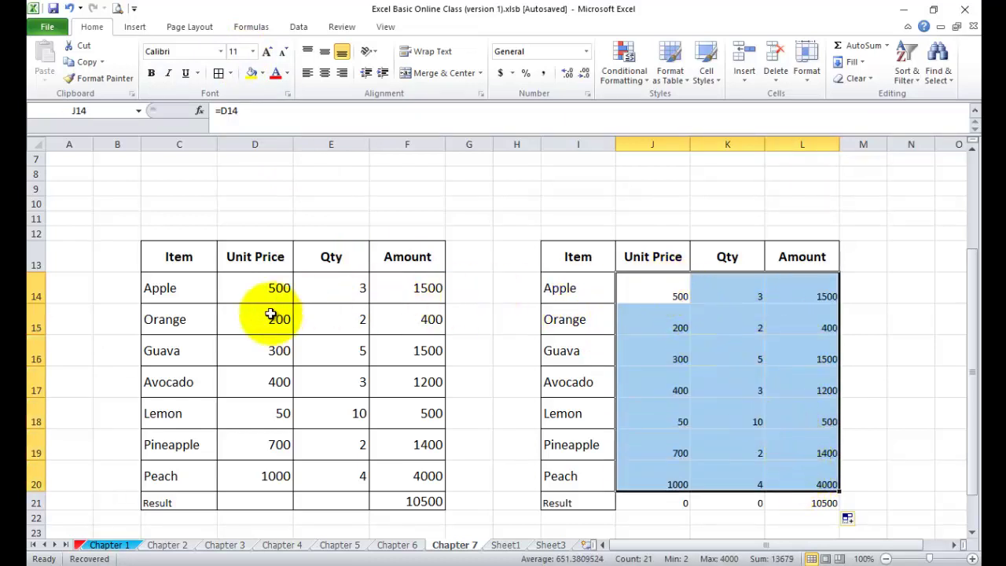
left_click(259, 294)
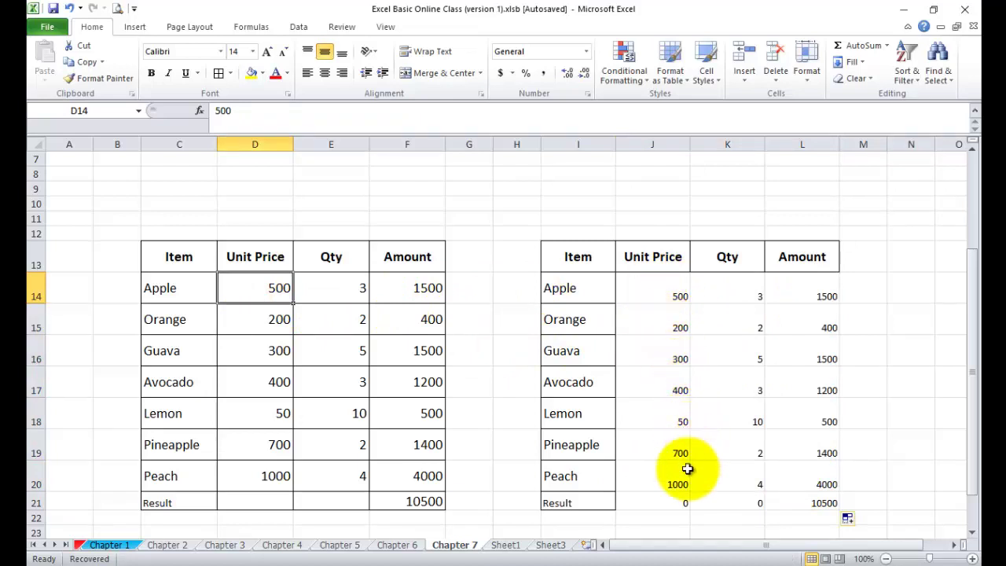
- Check the Result row references in J21 and K21 against their source cells D21 and E21
left_click(672, 500)
left_click(734, 502)
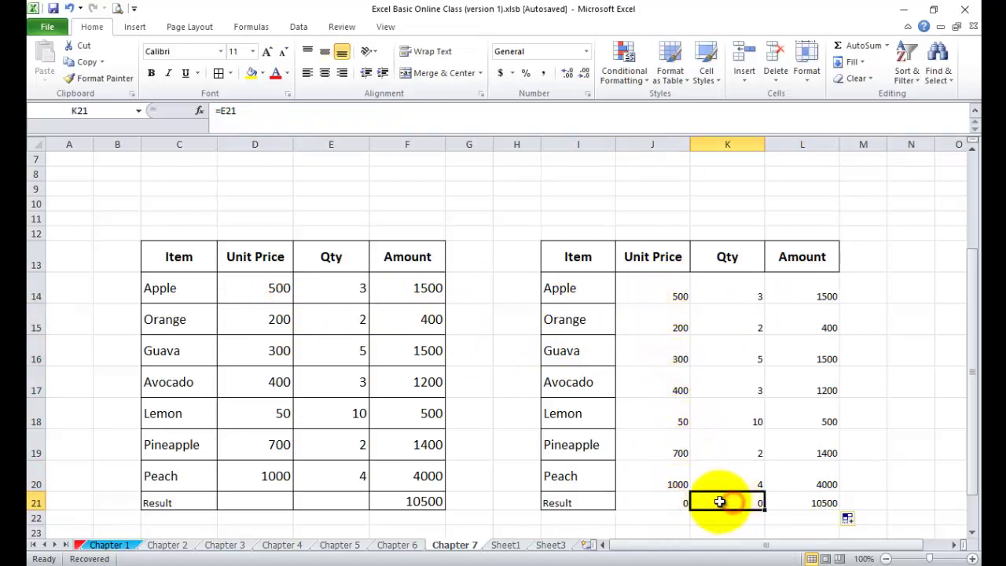
left_click(275, 500)
left_click(337, 500)
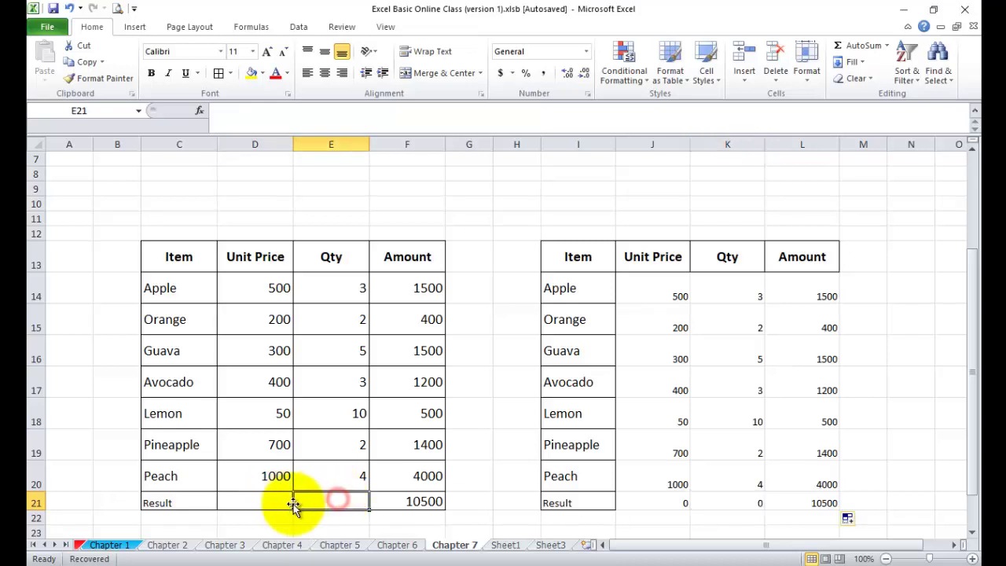
left_click(274, 498)
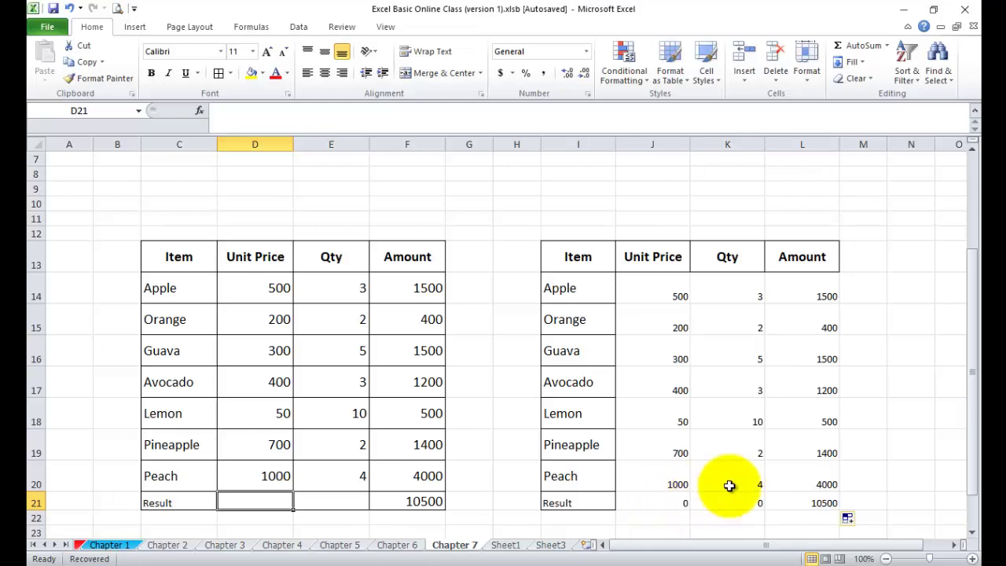
scroll(813, 440, "down", 1)
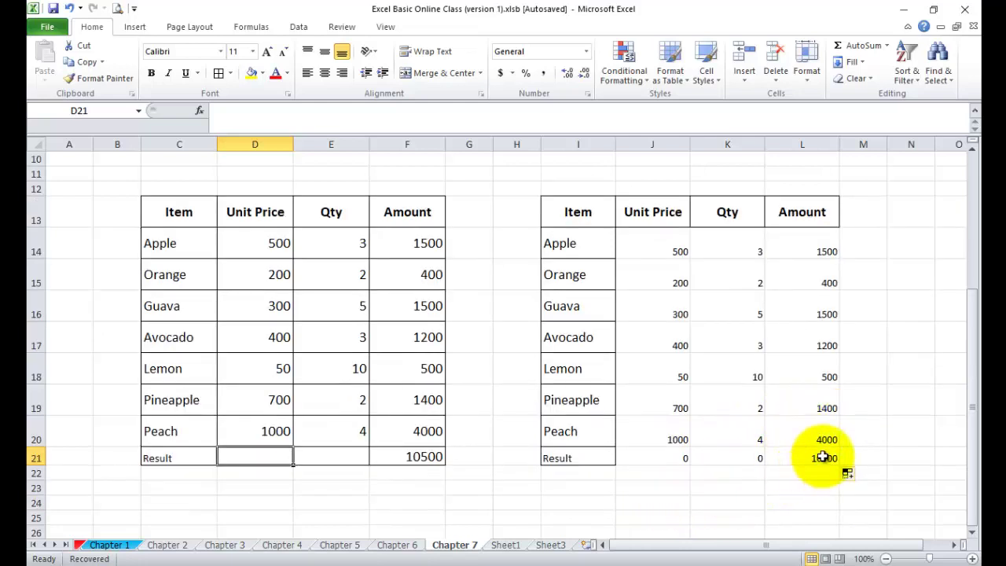
- Fill the L21 reference down to L26, and compare the new cells with the blank cells below the original Amount column
left_click(817, 460)
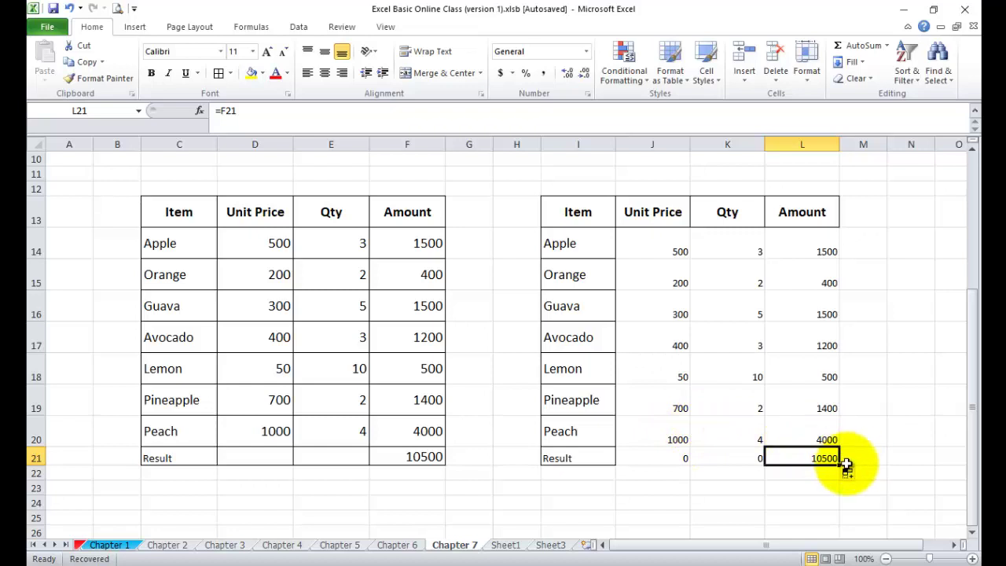
left_click_drag(839, 465, 836, 532)
scroll(838, 513, "down", 2)
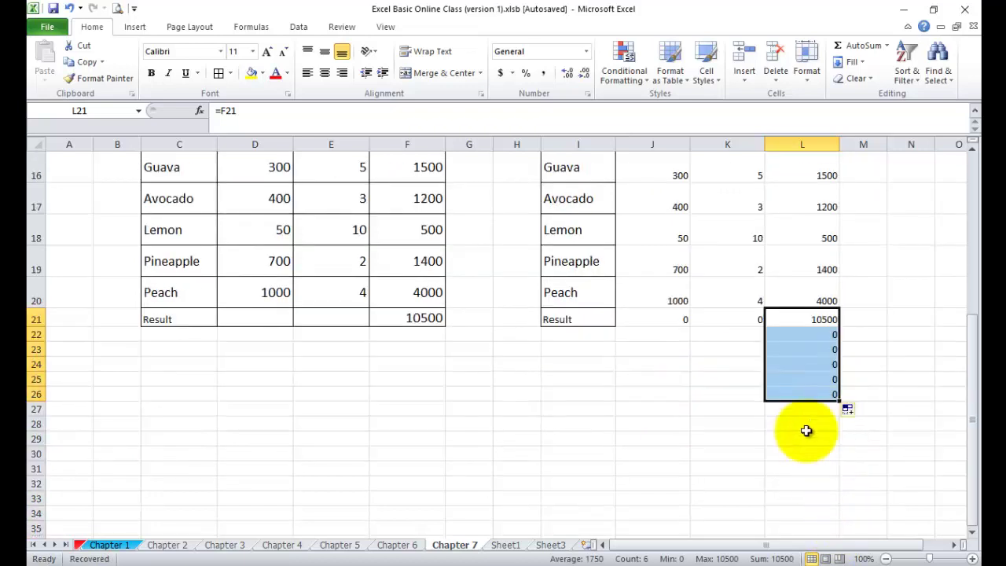
left_click_drag(407, 341, 408, 436)
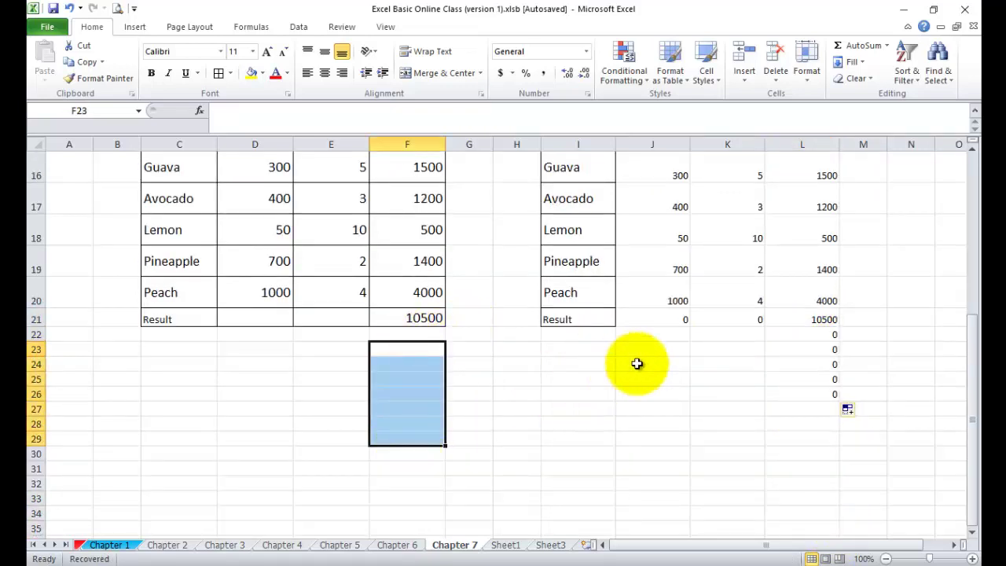
left_click_drag(812, 335, 821, 420)
scroll(823, 428, "up", 2)
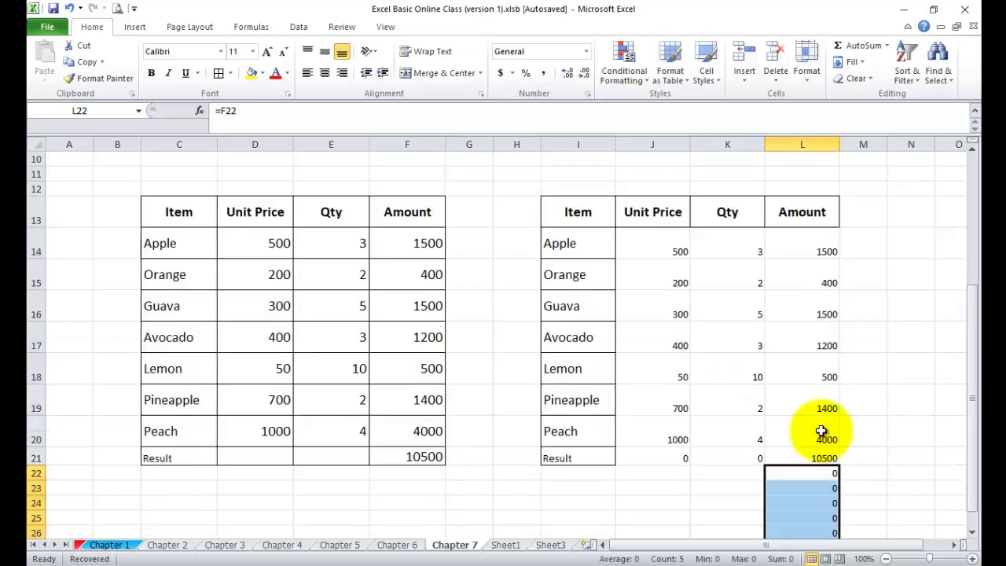
- Fill the L14 reference across to N14, and check M14 and N14 against their source cells G14 and H14
left_click(826, 251)
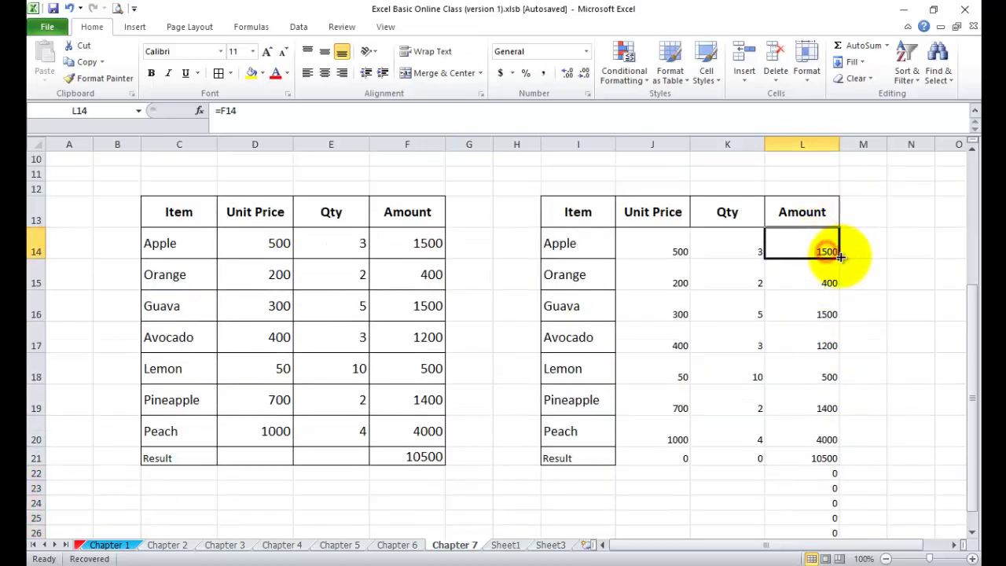
left_click_drag(838, 258, 931, 258)
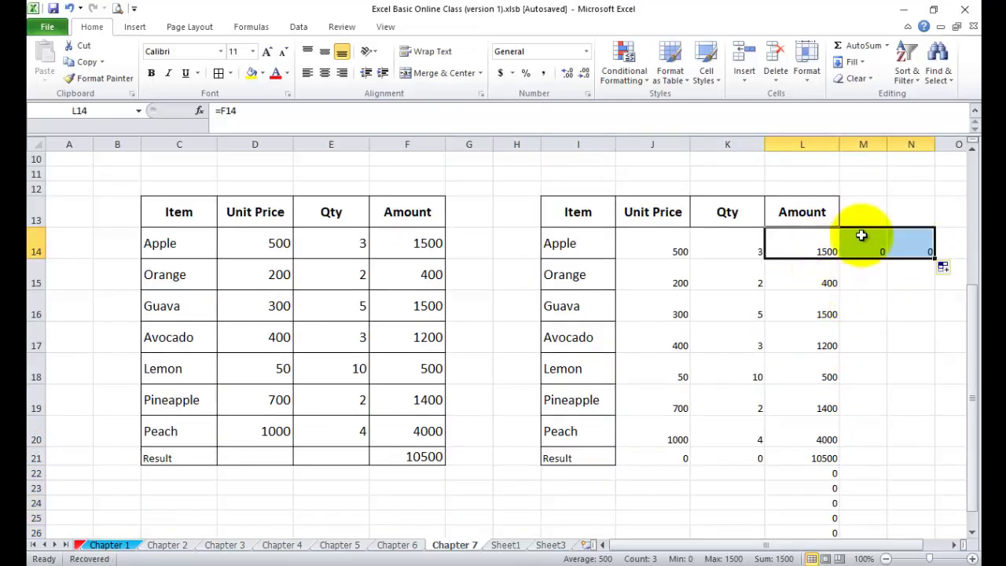
left_click(864, 239)
left_click(912, 241)
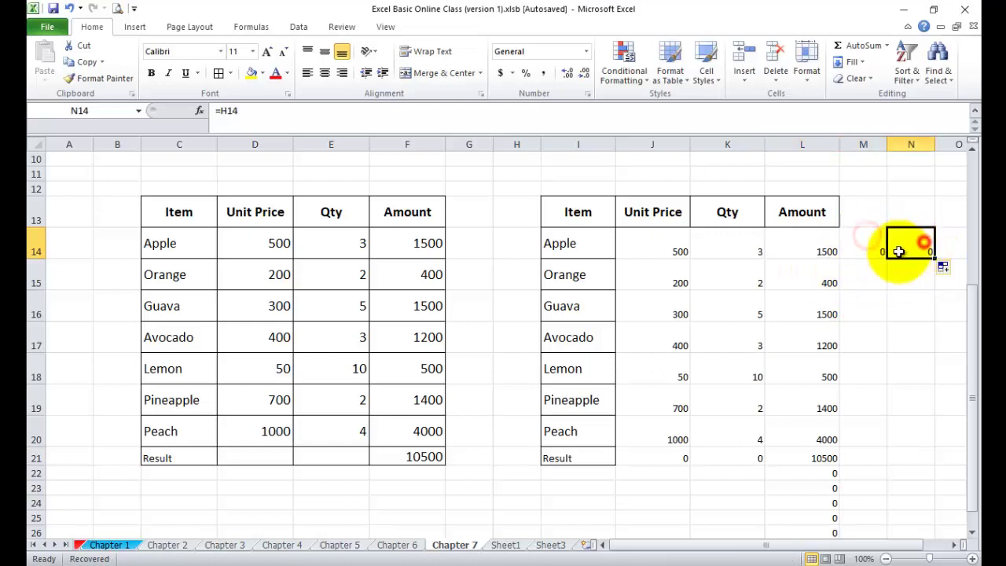
left_click(477, 244)
left_click(515, 246)
- Extend the N14 reference one more column to O14 and inspect the formula in O14
scroll(849, 236, "right", 3)
left_click(750, 250)
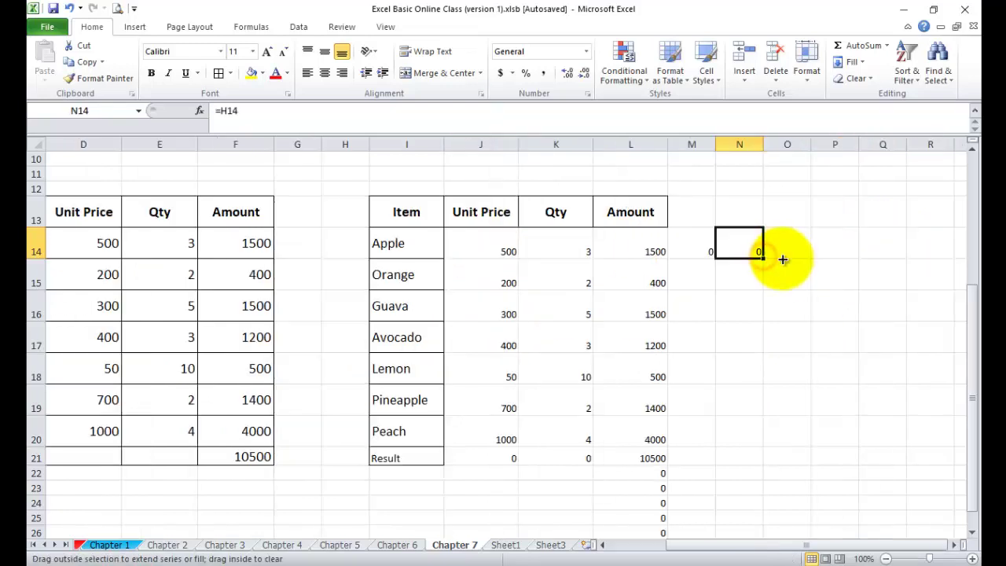
left_click_drag(825, 269, 823, 267)
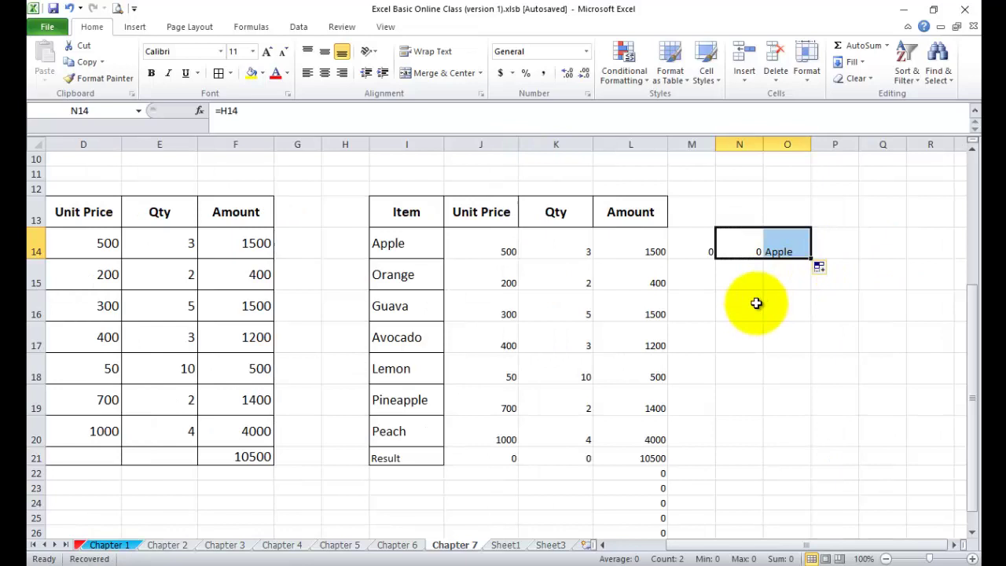
left_click(785, 242)
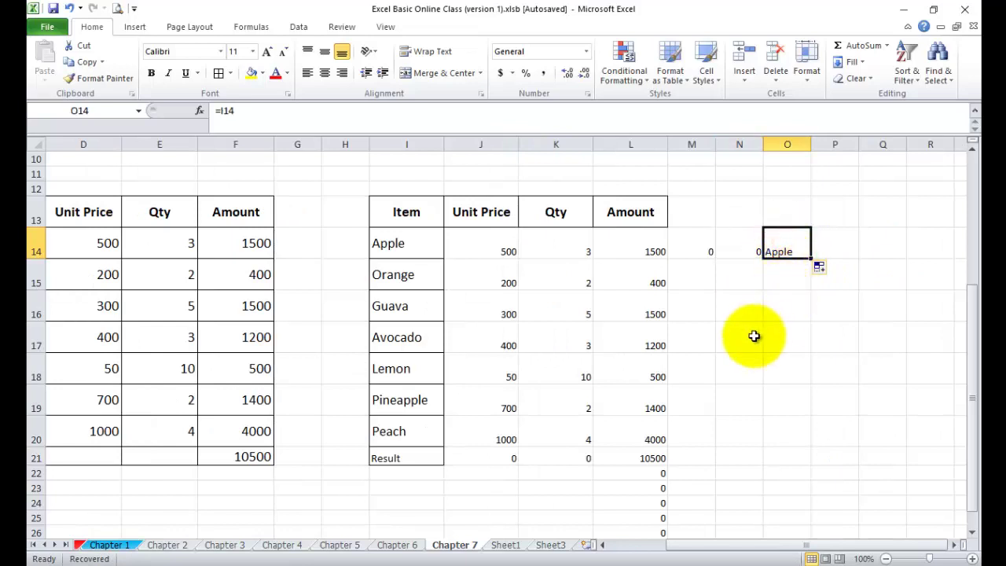
- Compare the references in M14, N14 and O14 with their source cells G14, H14 and I14
left_click(696, 250)
left_click(750, 250)
left_click(288, 242)
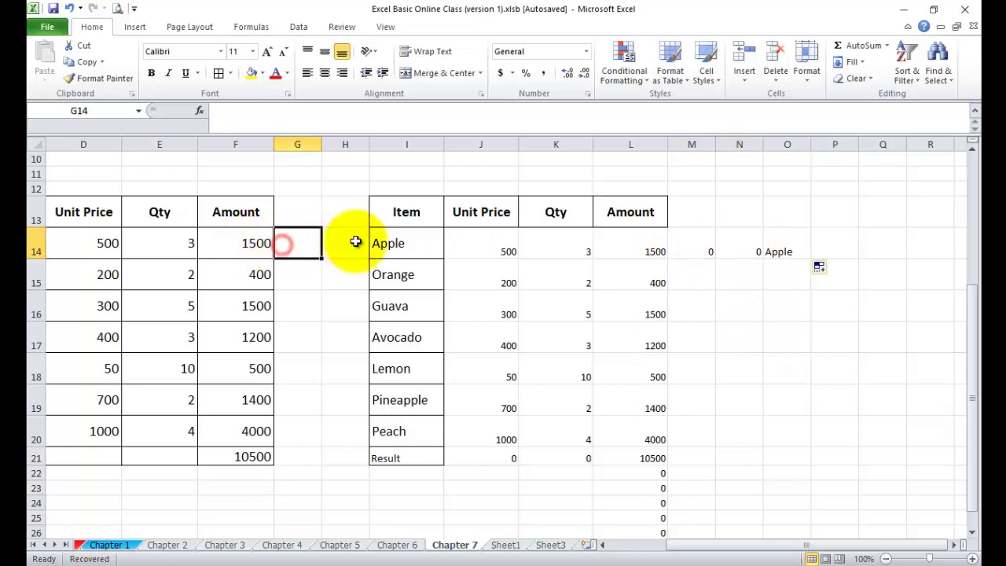
left_click(346, 243)
left_click(788, 240)
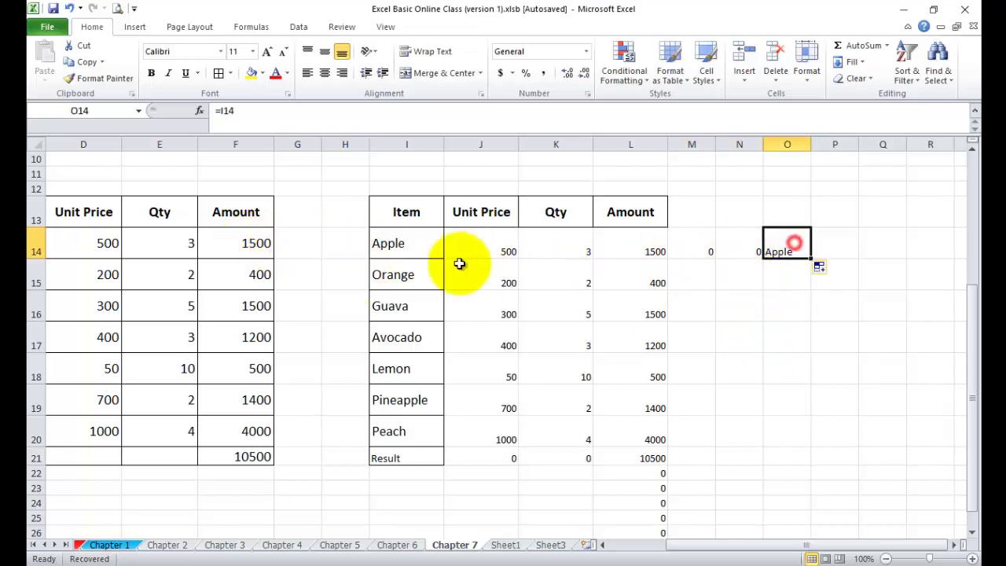
left_click(424, 242)
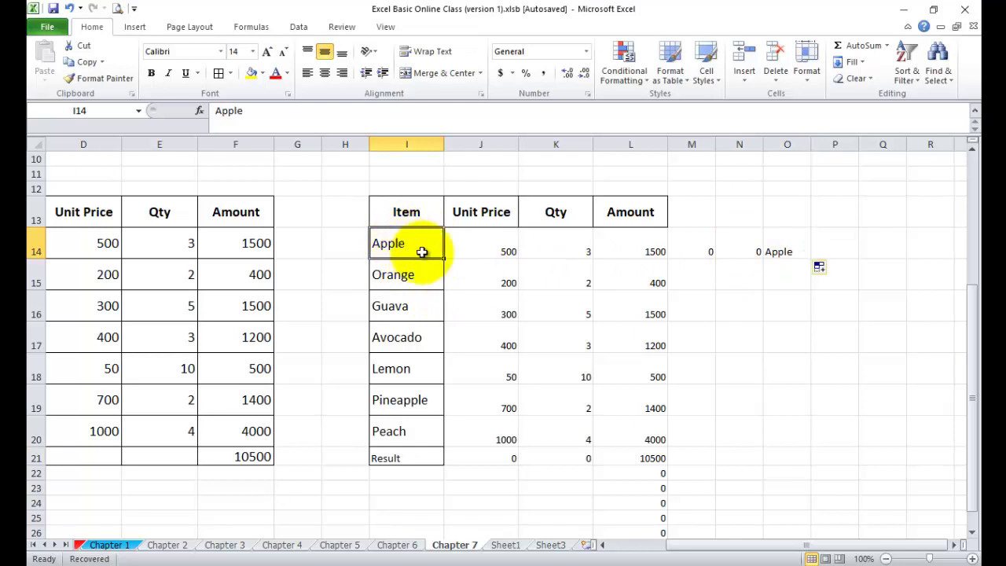
left_click(788, 243)
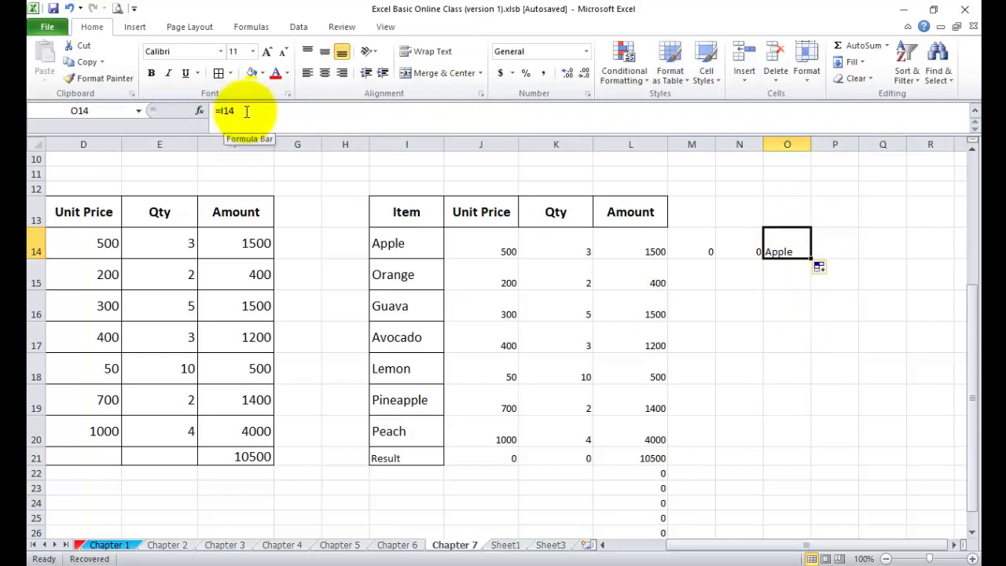
left_click(408, 243)
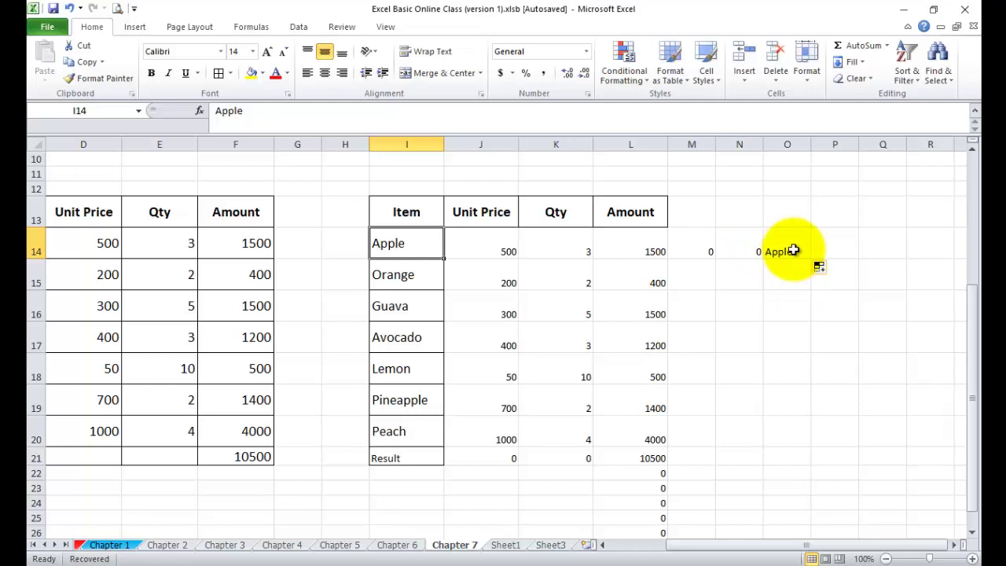
- Replace the item name in C14 of the original table with Watermelon
scroll(794, 250, "left", 3)
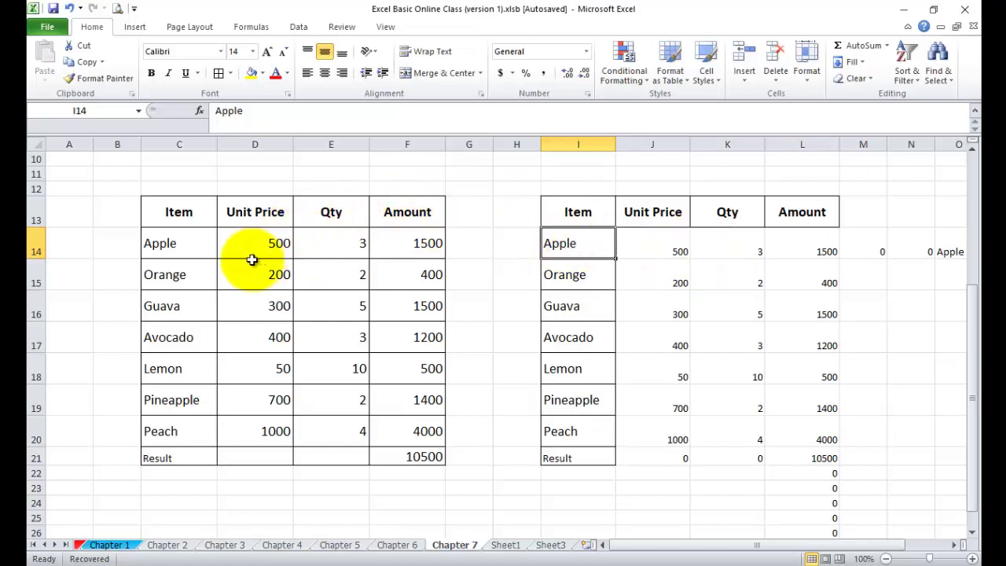
left_click(191, 245)
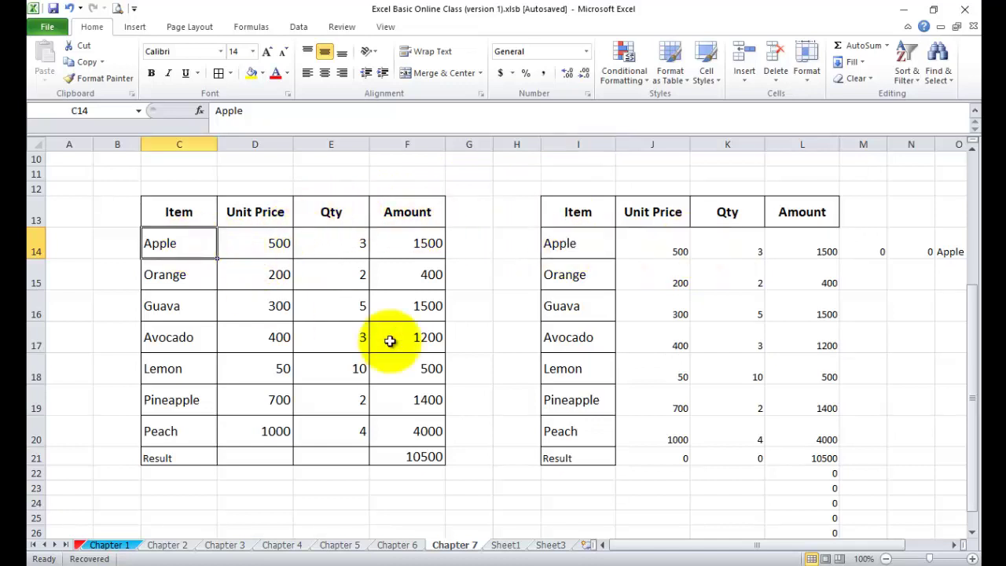
type("Watermelon")
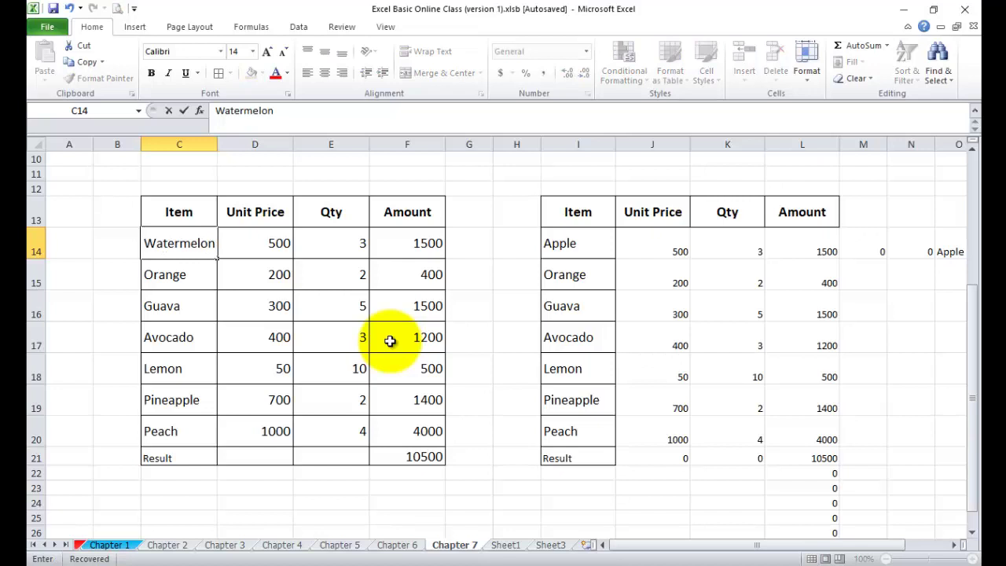
key("Return")
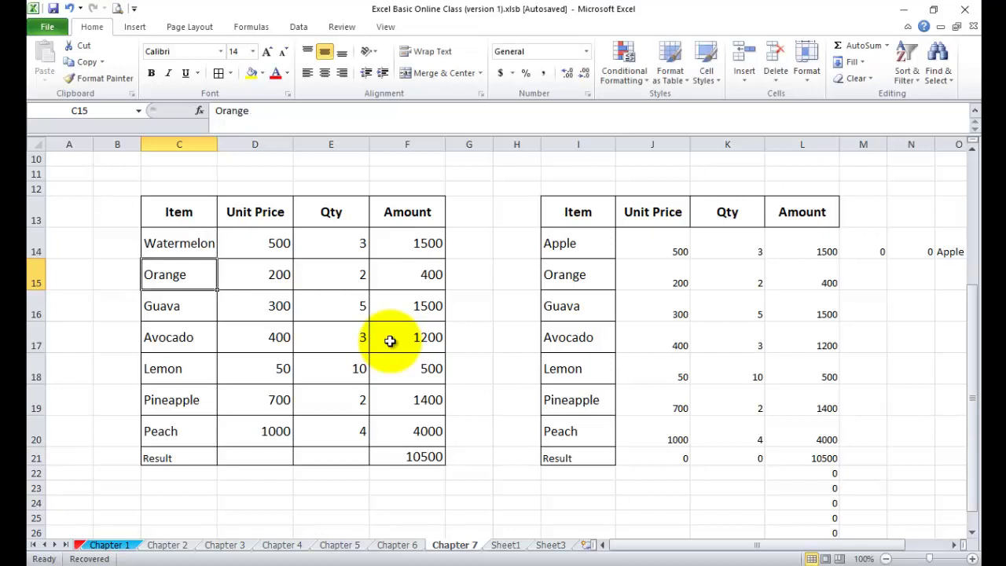
- Compare the Item columns of both tables, especially C14 against I14, to see whether the new table's names are linked
left_click(168, 243)
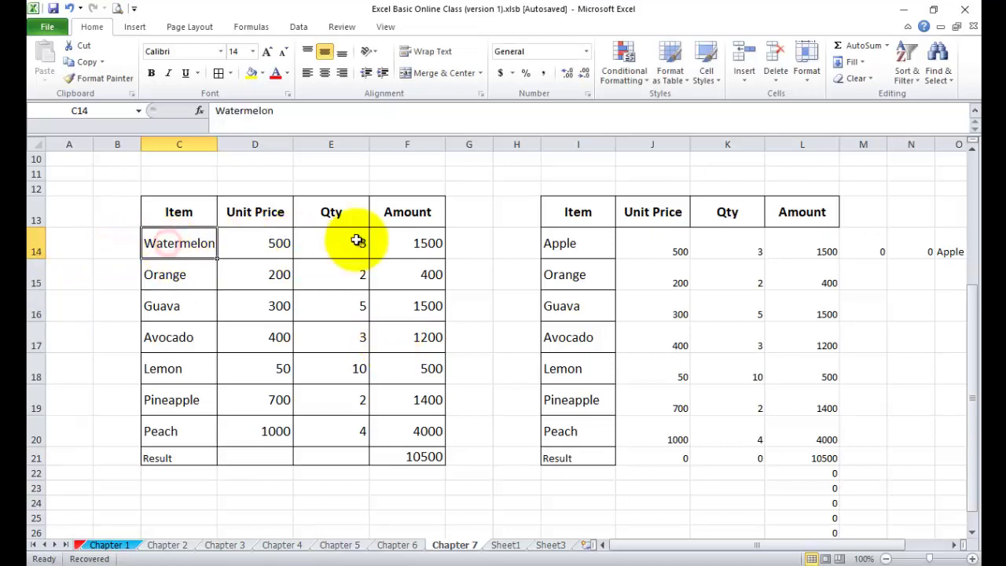
left_click(601, 237)
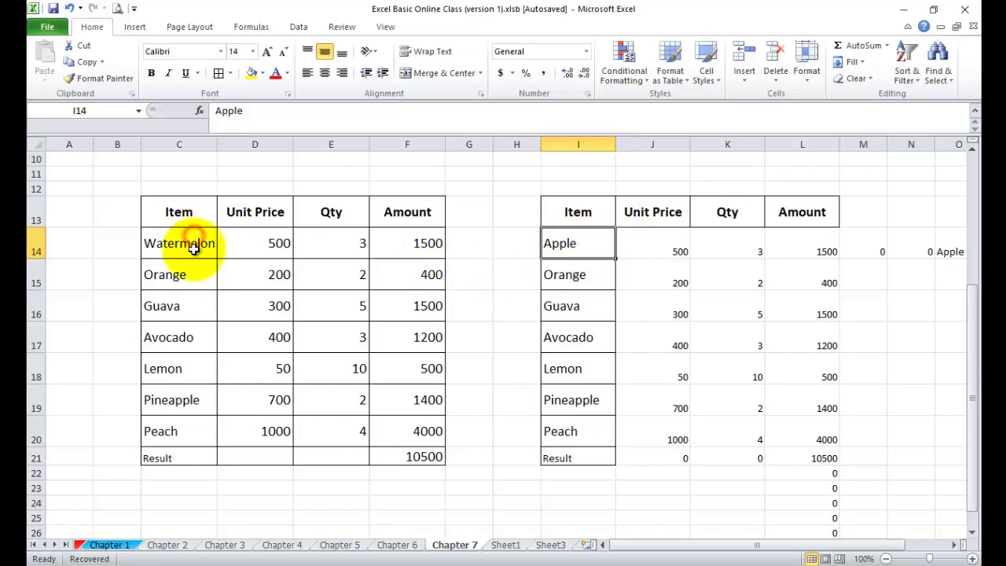
left_click_drag(201, 243, 177, 429)
left_click_drag(579, 243, 576, 456)
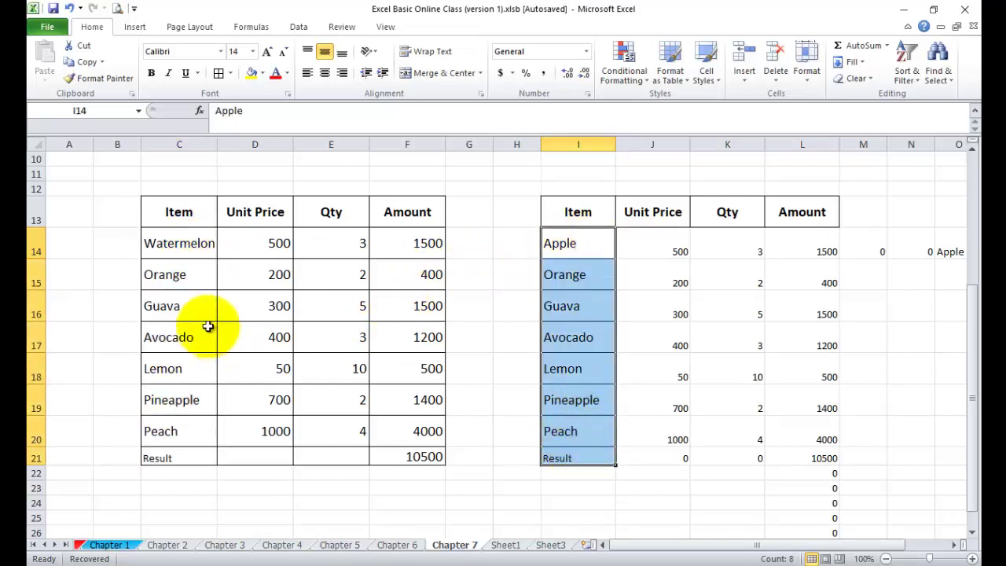
left_click(196, 244)
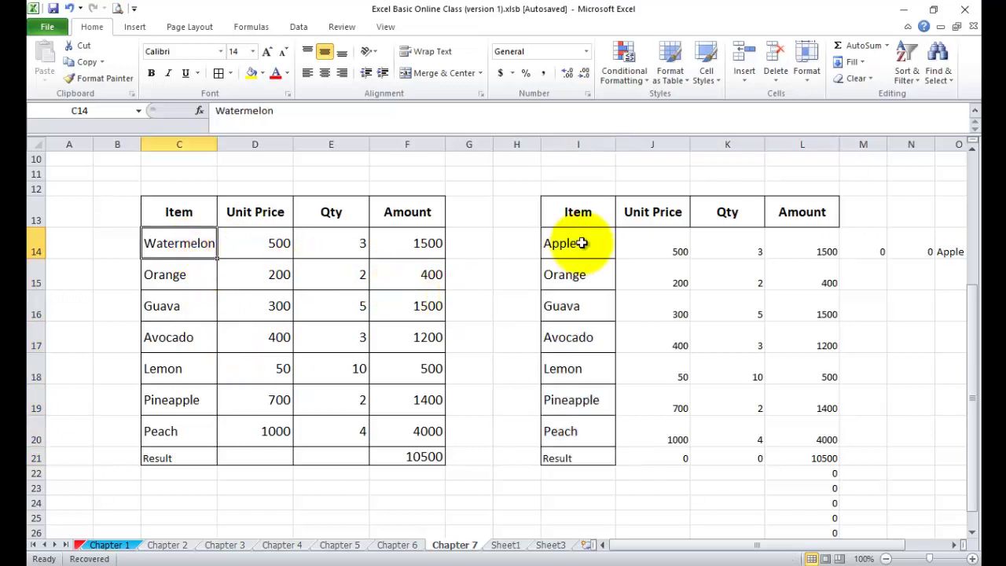
- Set the Watermelon unit price in D14 to 1000
left_click(264, 245)
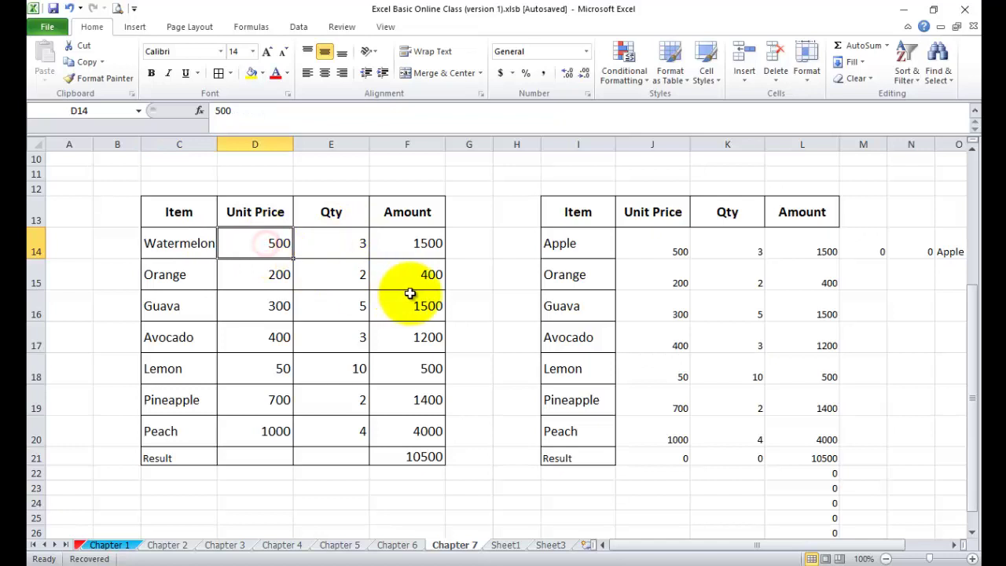
type("1000")
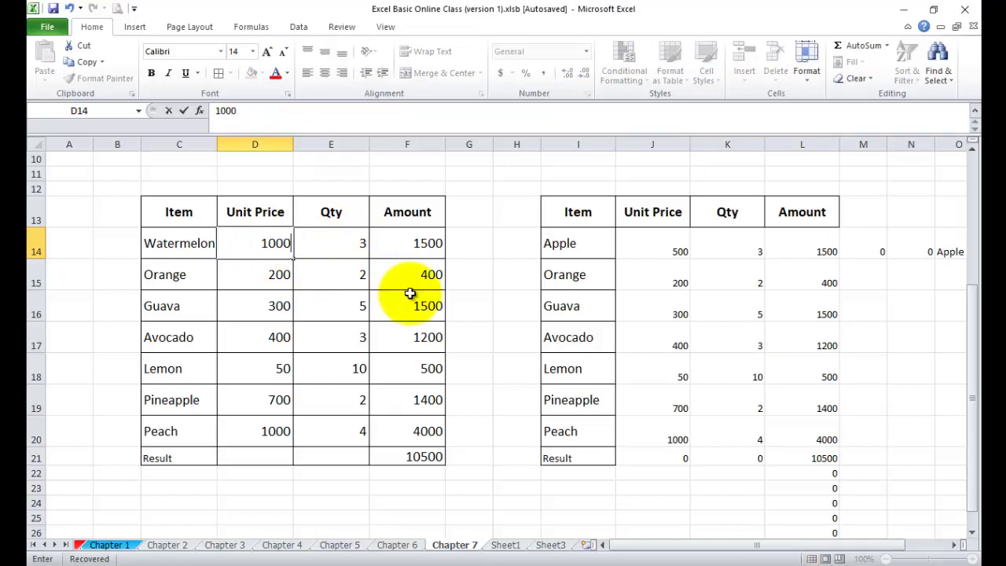
key("Return")
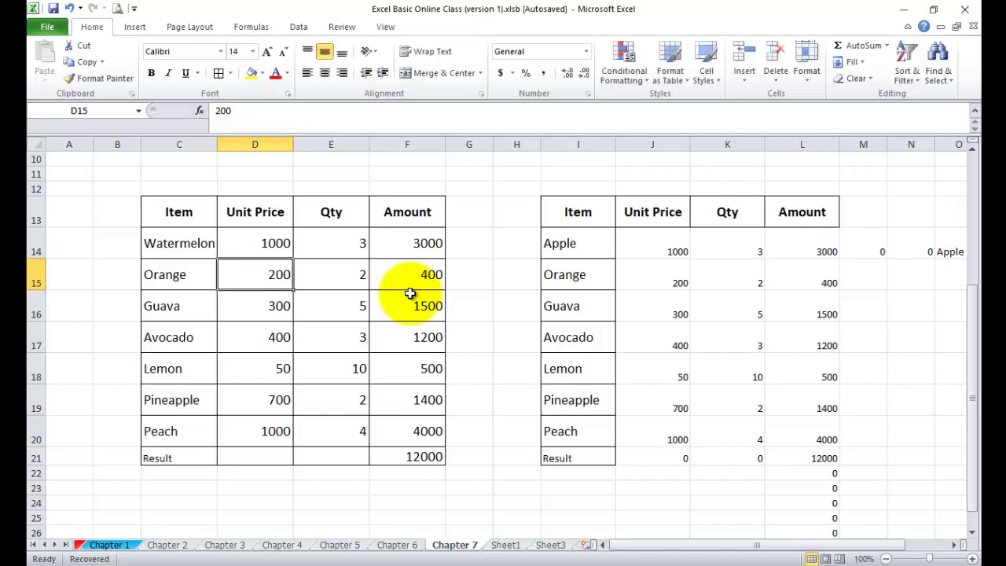
- Check the J14 reference to the unit price, and trace which cells the F14 amount formula uses
left_click(674, 245)
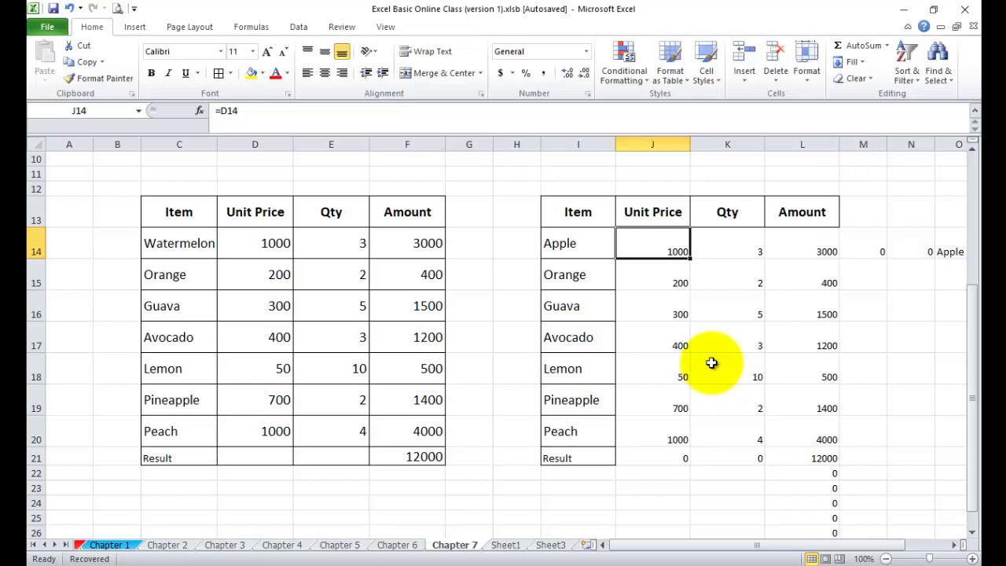
left_click(416, 245)
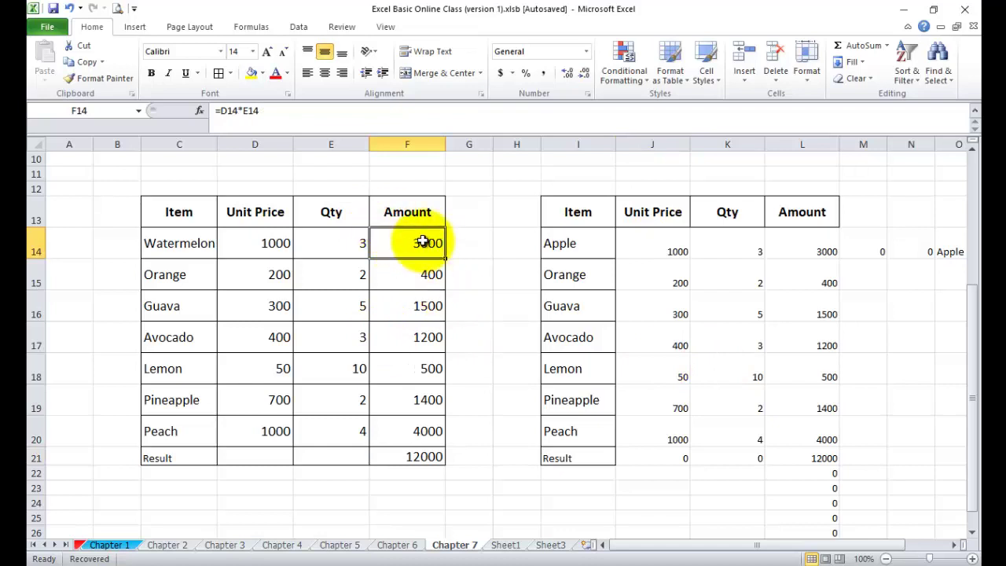
double_click(422, 243)
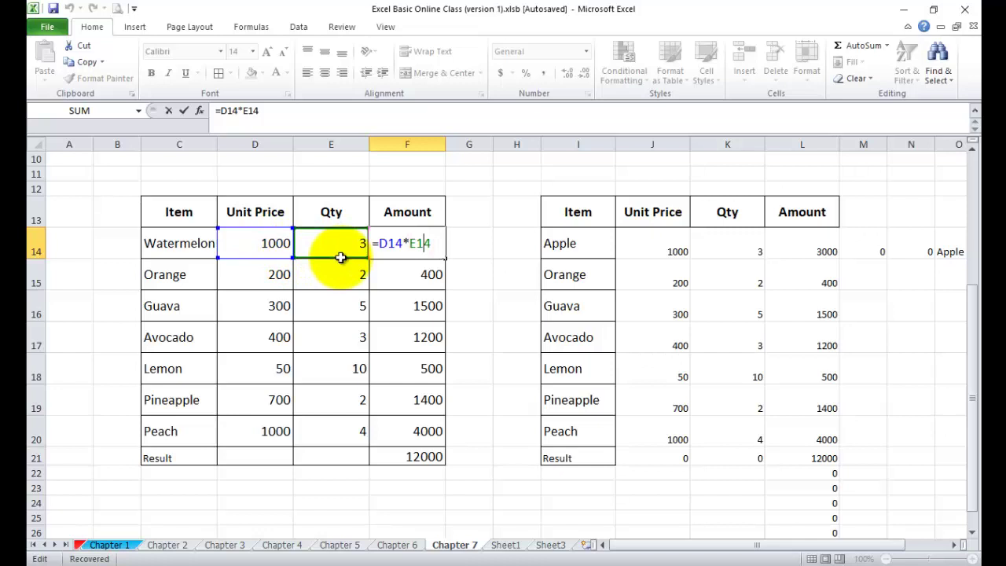
key("Return")
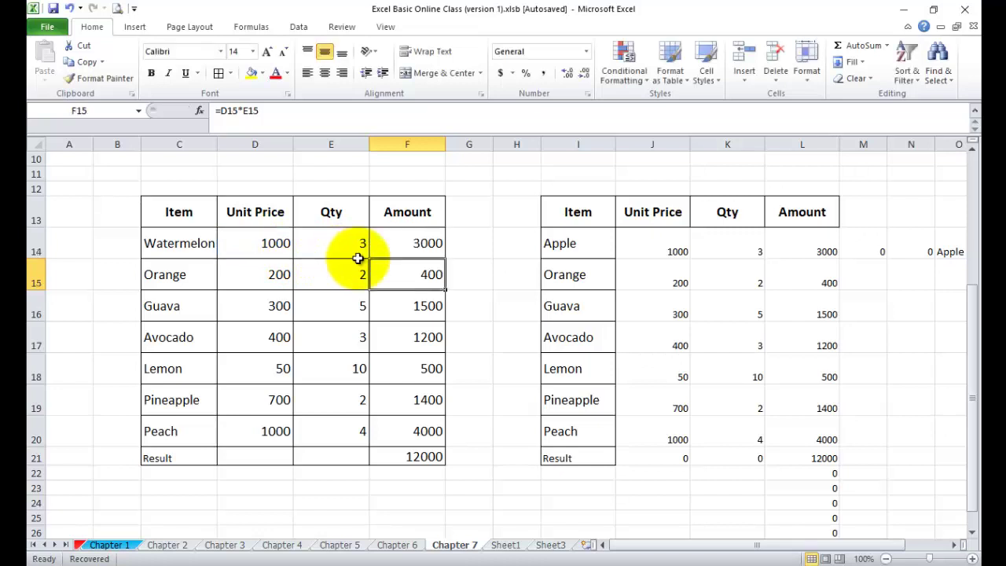
- Trace the L14 reference back to its source cell and compare it with the formula in F14
left_click(795, 252)
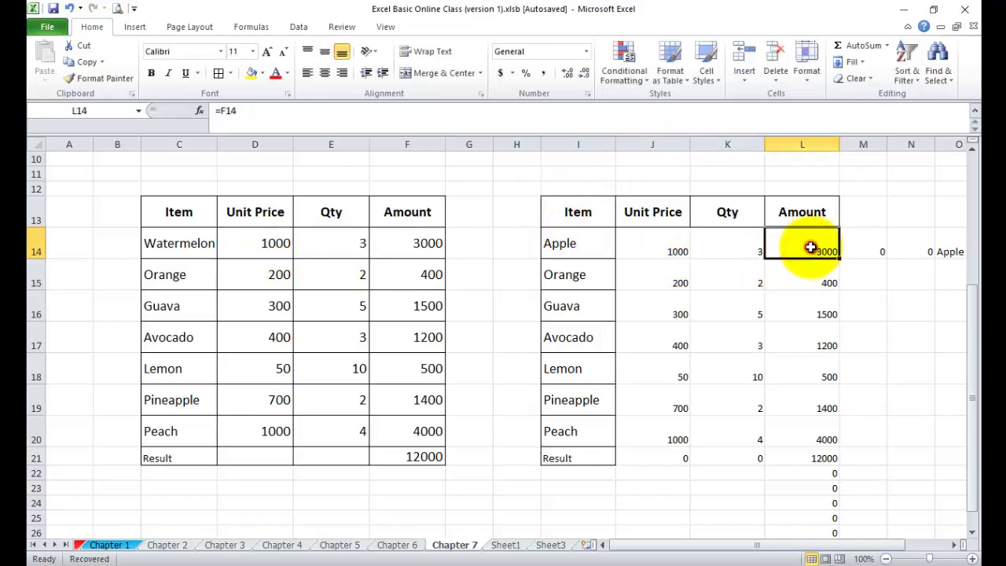
double_click(810, 248)
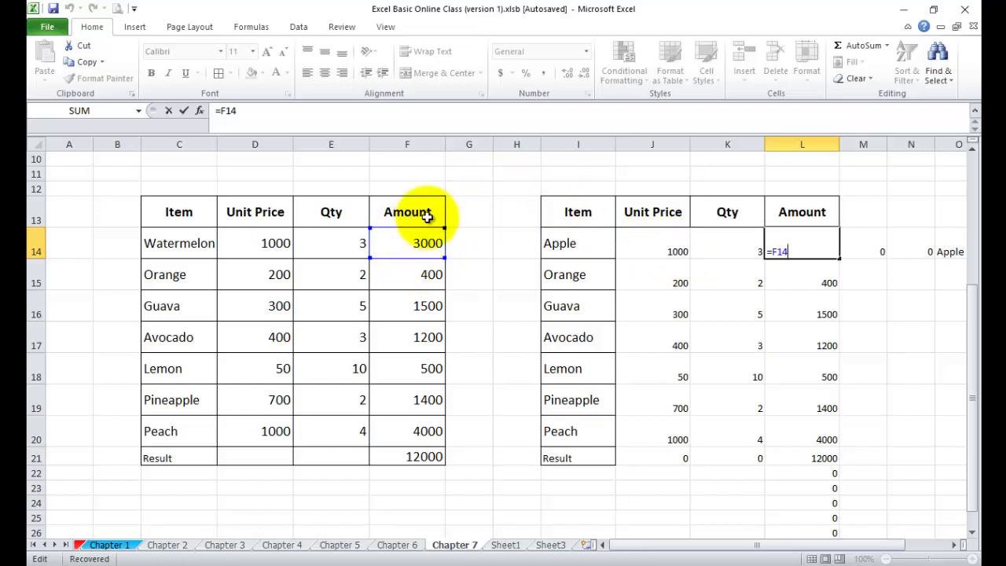
left_click(396, 230)
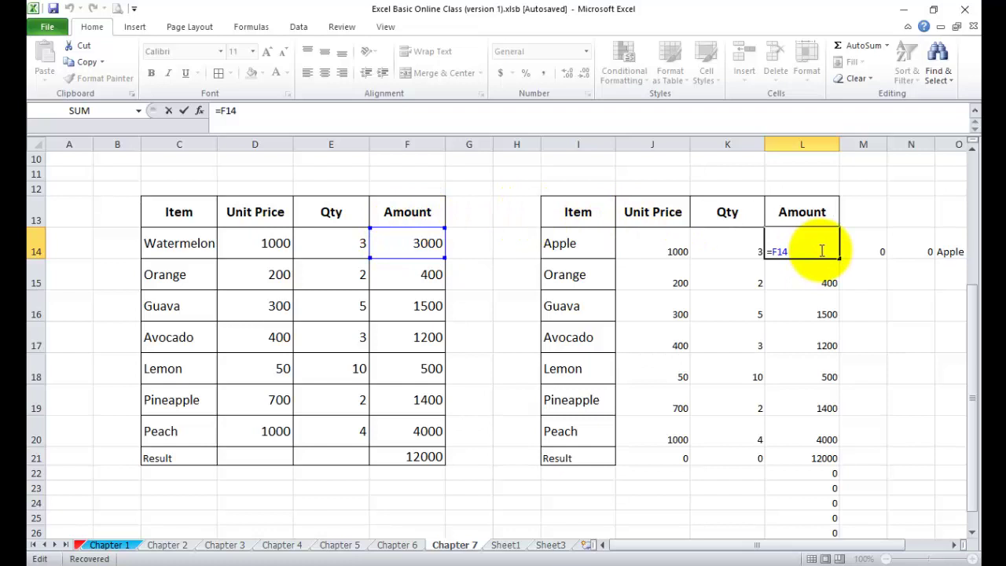
key("Return")
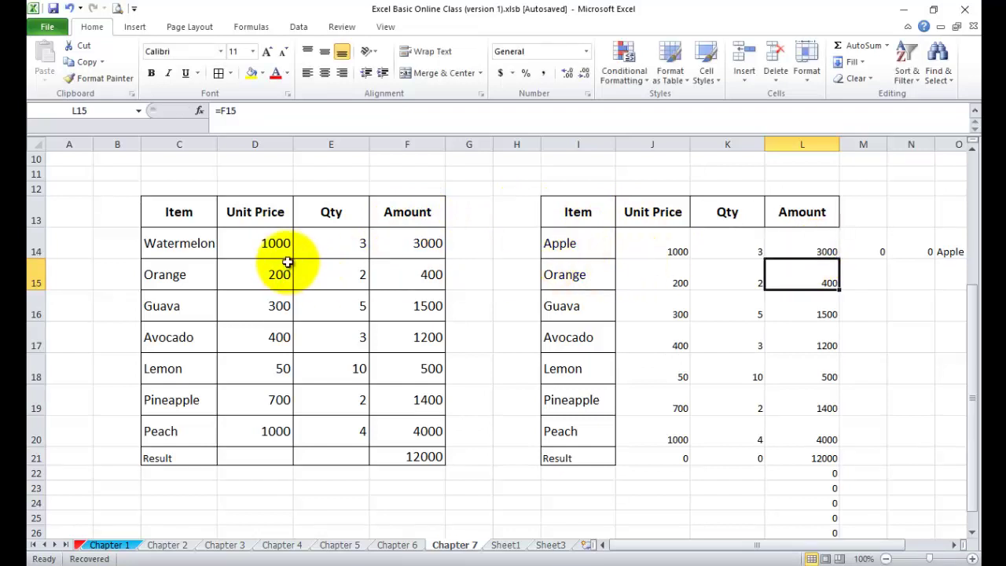
left_click(410, 238)
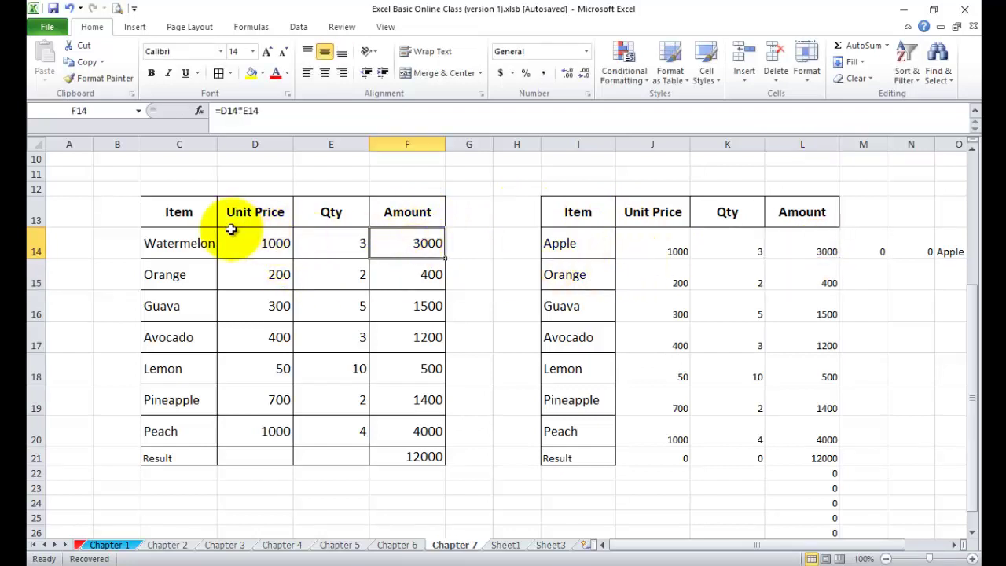
- Examine the D14 and E14 inputs behind the F14 amount, and check how L14 refers to that amount
left_click(271, 243)
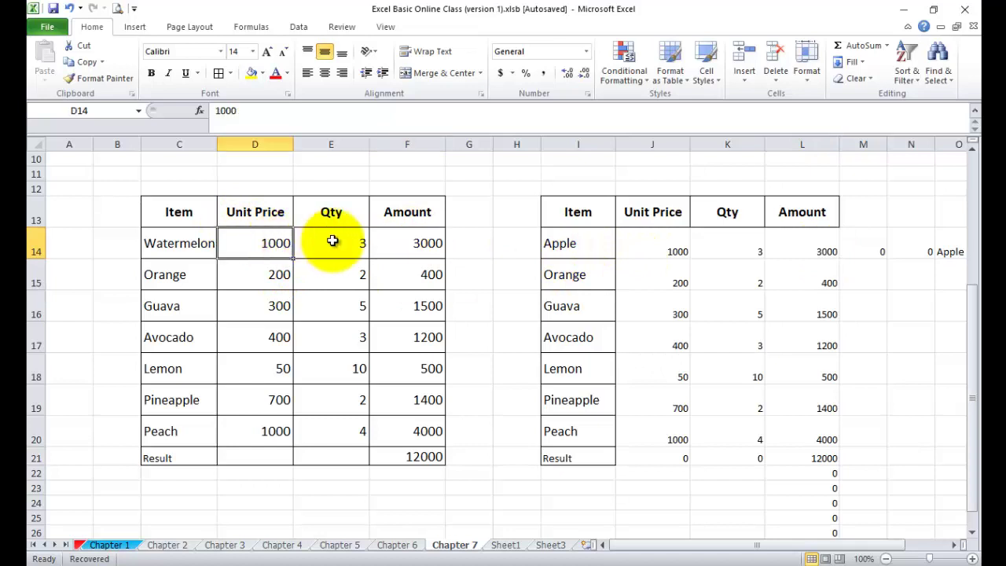
left_click(417, 242)
left_click(348, 236)
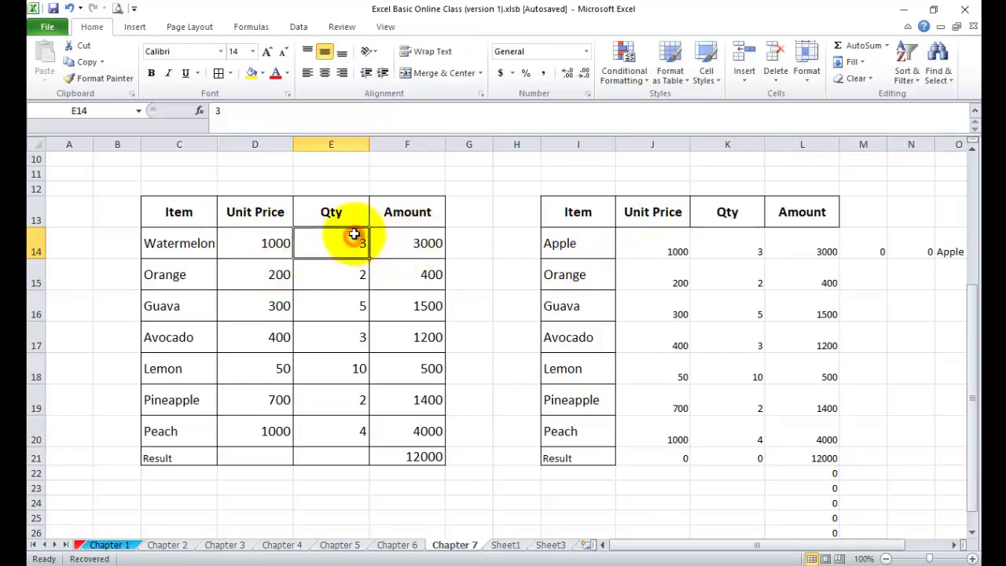
left_click(423, 245)
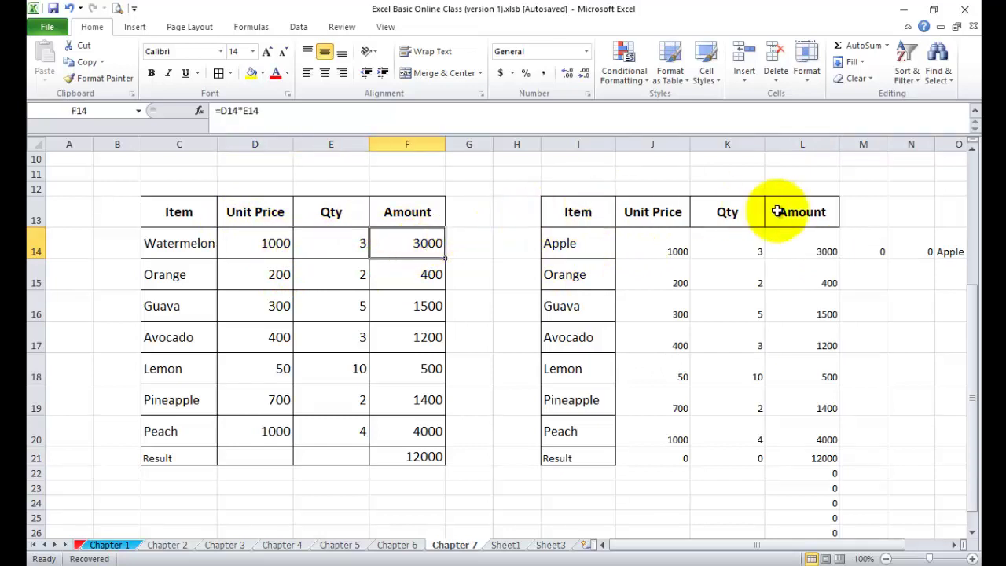
left_click(823, 240)
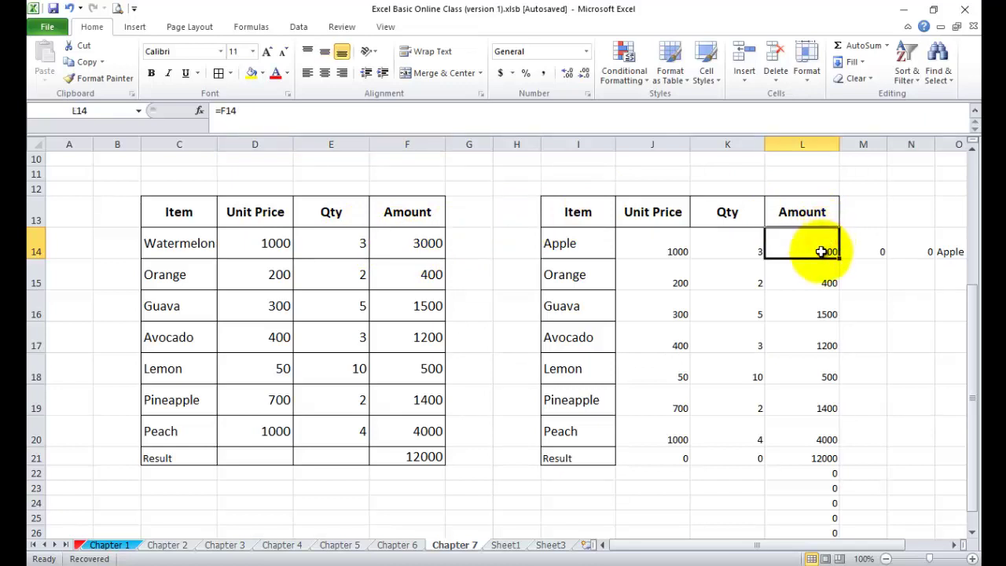
left_click(393, 240)
left_click(798, 253)
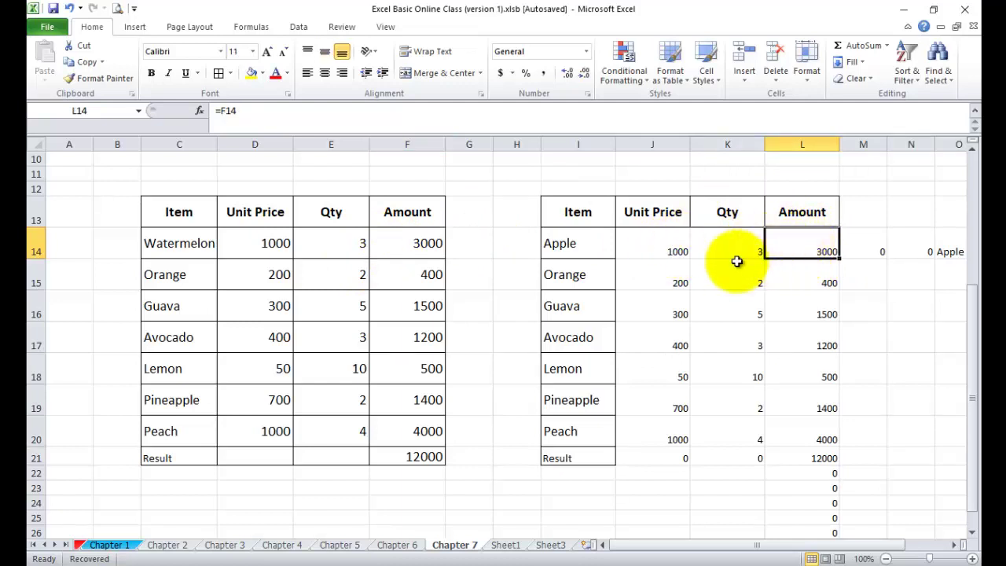
- Overwrite the Watermelon amount formula in F14 with the fixed value 5000
left_click(404, 234)
type("50")
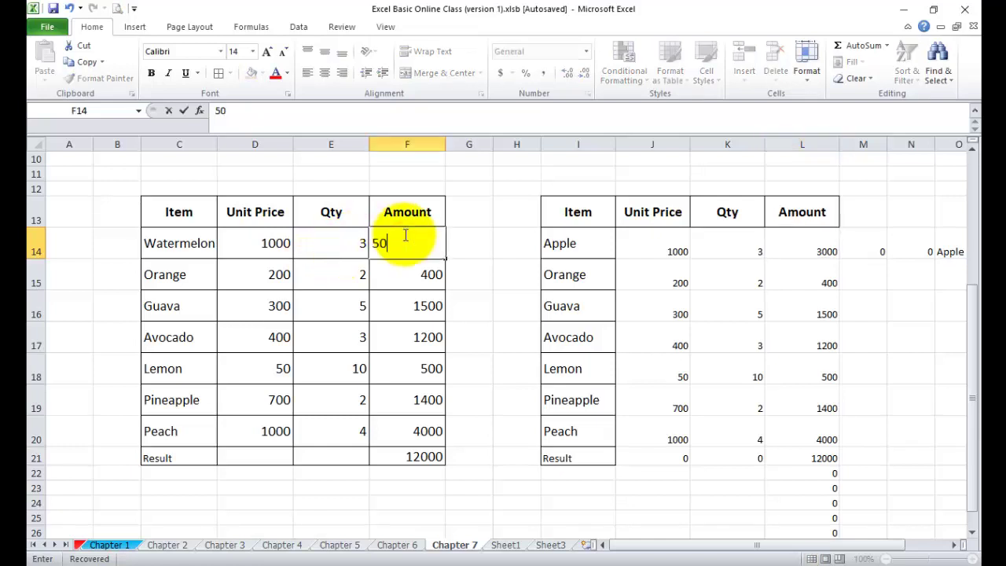
type("00")
key("Return")
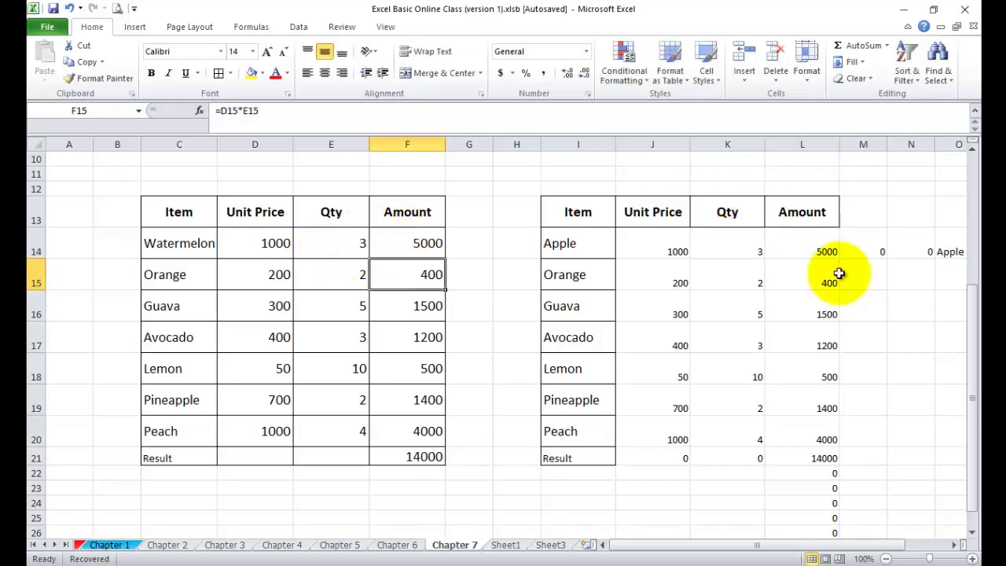
- Check the linked amount in L14 against F14 and the Watermelon quantity in E14
left_click(829, 252)
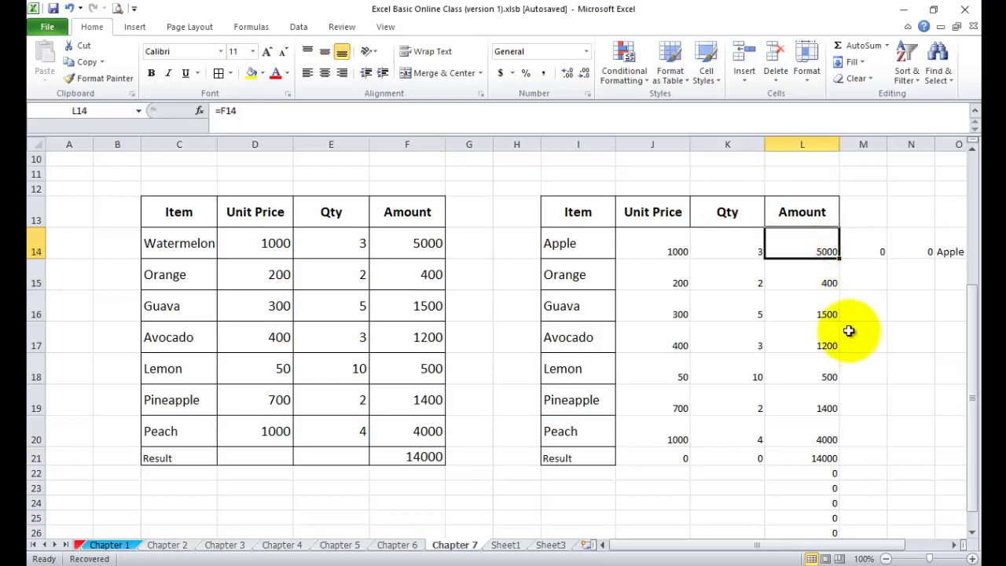
left_click(407, 249)
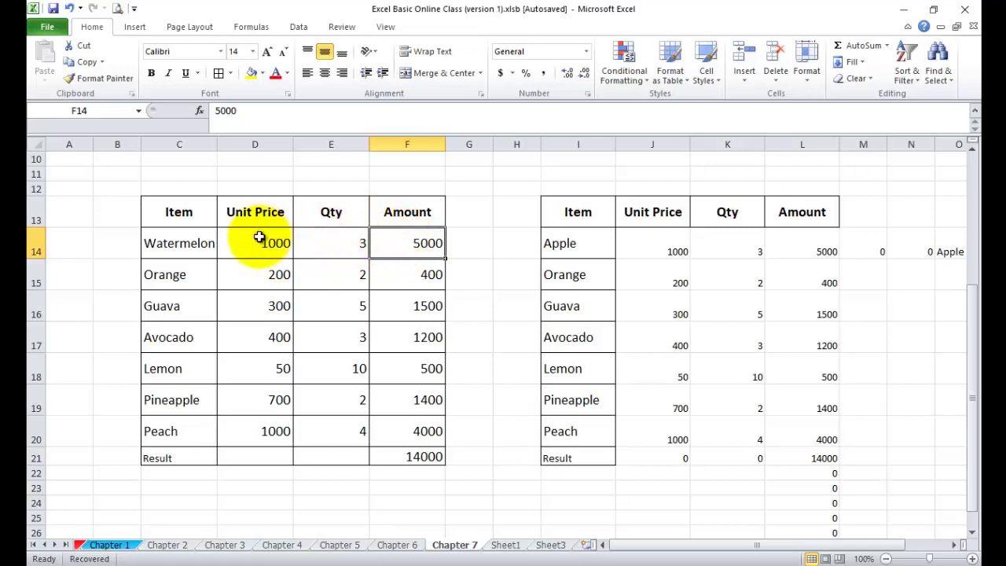
left_click(359, 245)
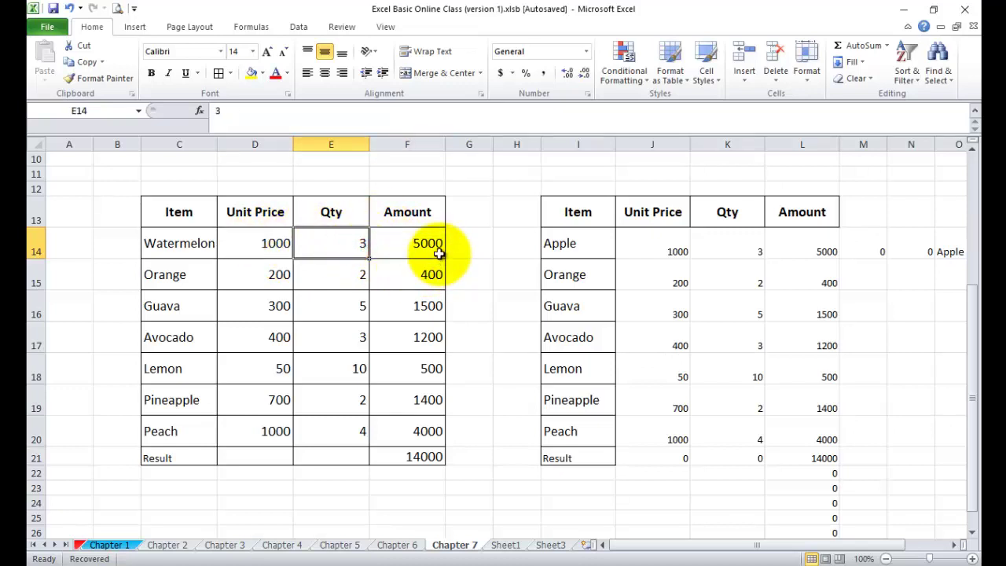
left_click(817, 245)
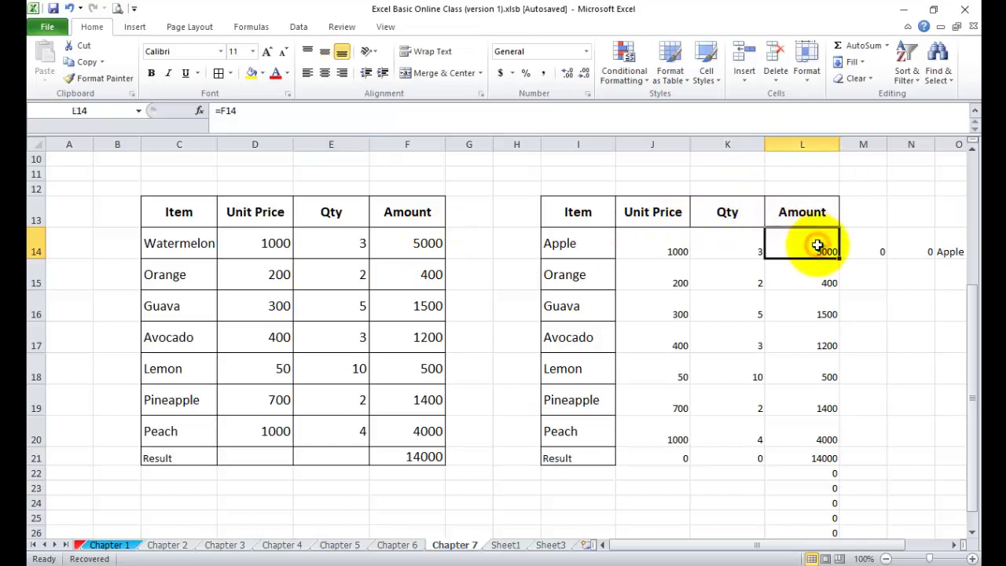
- Undo the fixed value entered in the Watermelon amount cell F14
left_click(411, 244)
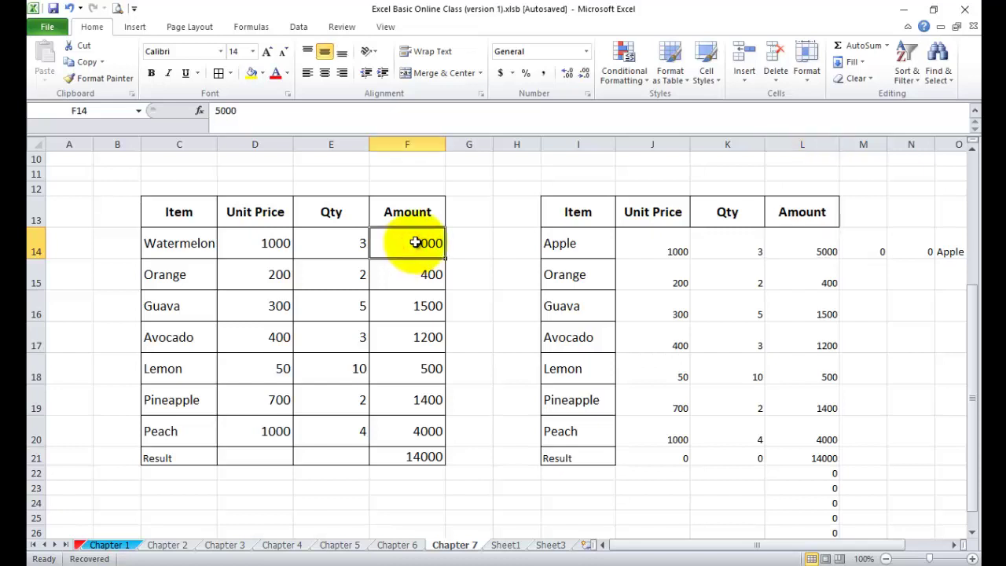
key("ctrl+z")
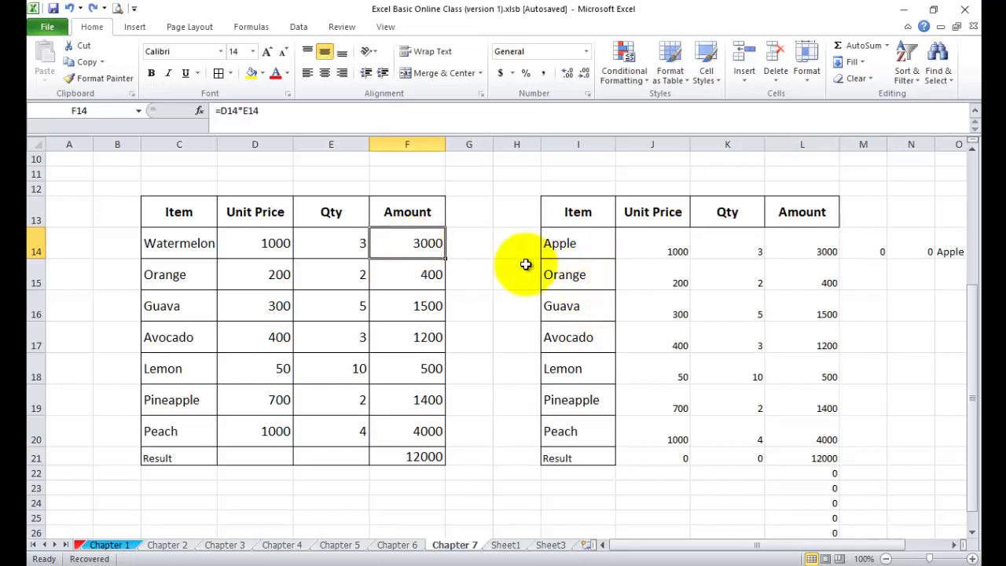
left_click(675, 338)
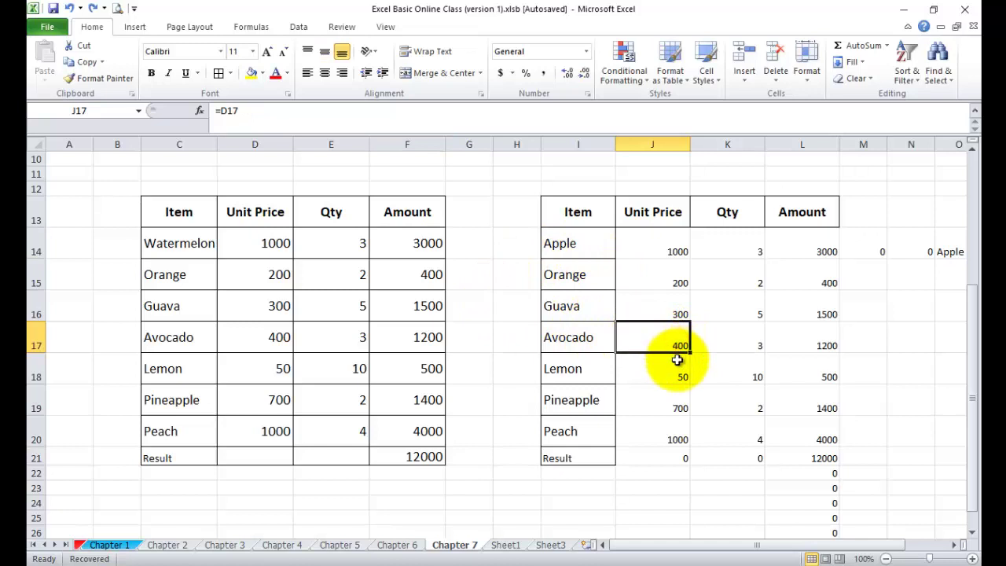
left_click(446, 399)
scroll(446, 399, "up", 2)
scroll(446, 399, "down", 1)
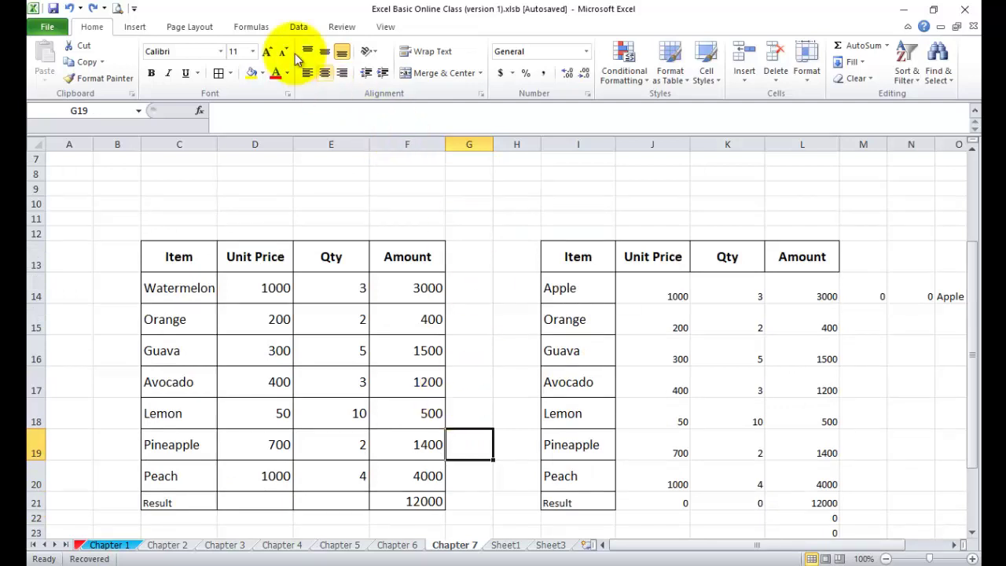
- Clear the total in the Result row of the original table's Amount column, F21
left_click(271, 27)
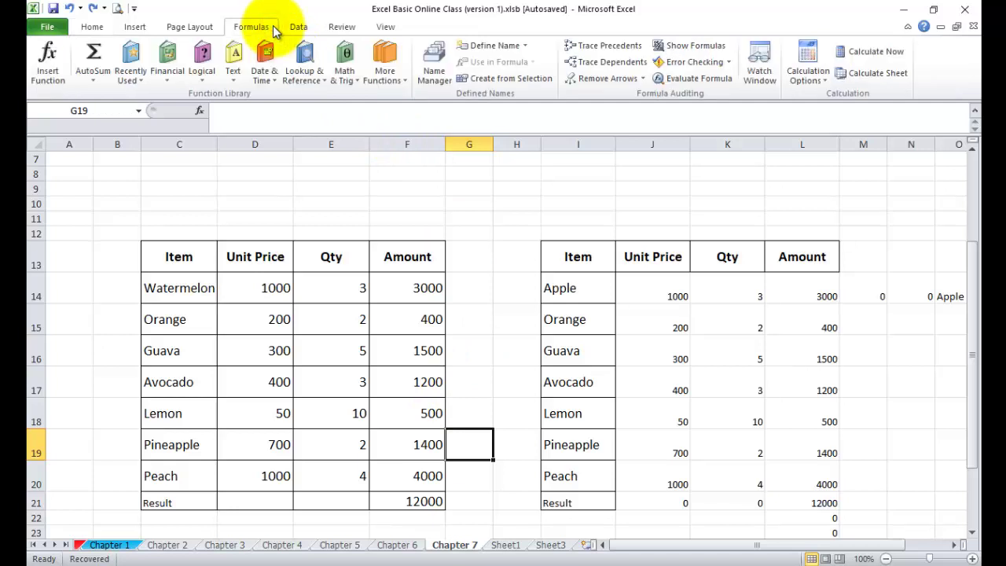
left_click(410, 500)
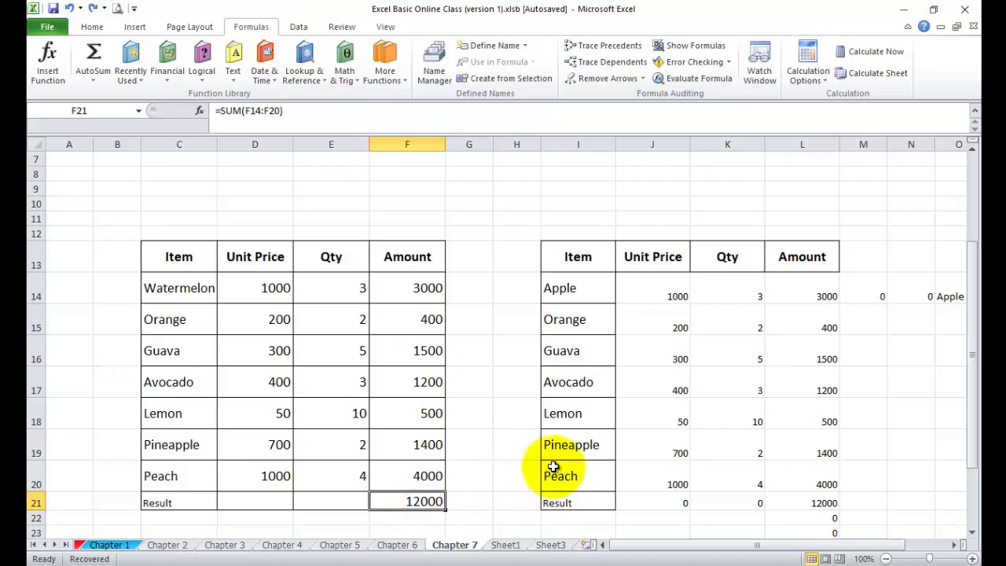
key("Delete")
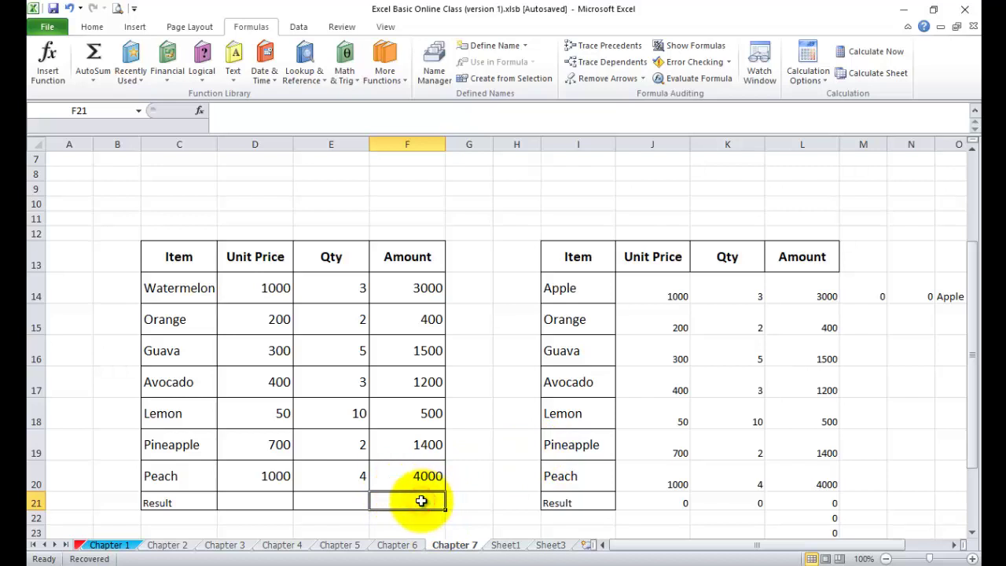
- Insert the Math & Trig SUM function in F21 to total the range F14:F20
left_click(262, 27)
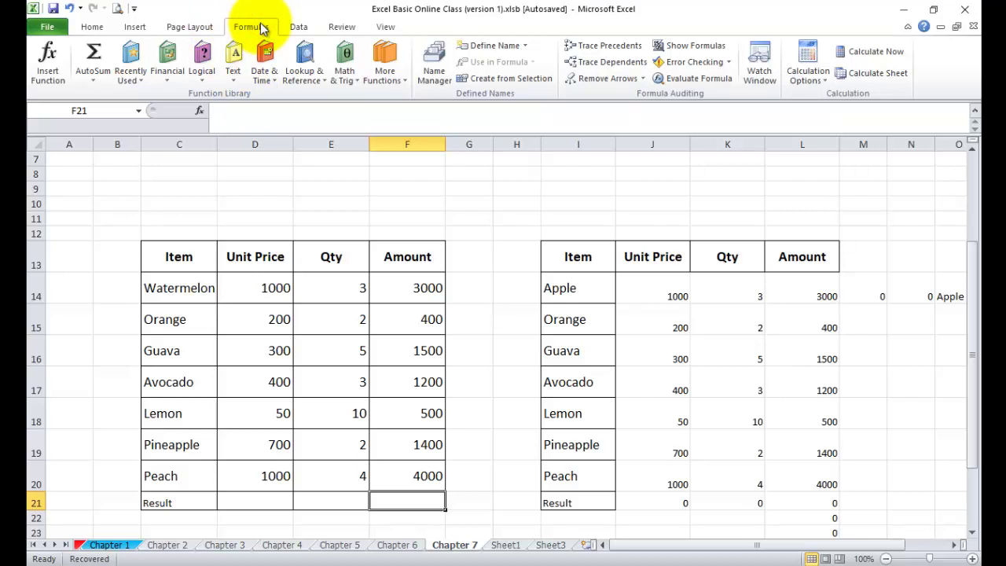
left_click(347, 71)
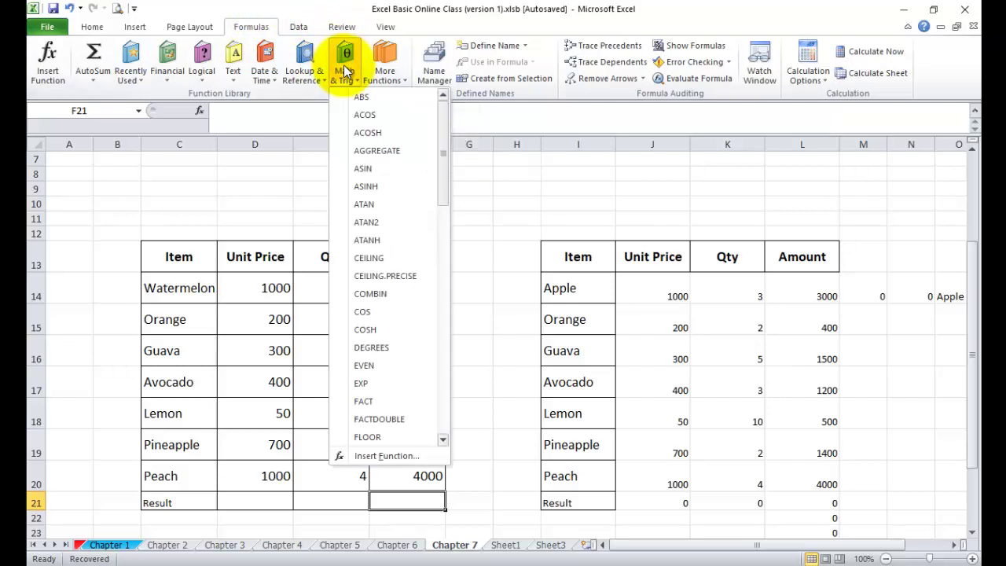
left_click(443, 176)
left_click_drag(443, 177, 432, 408)
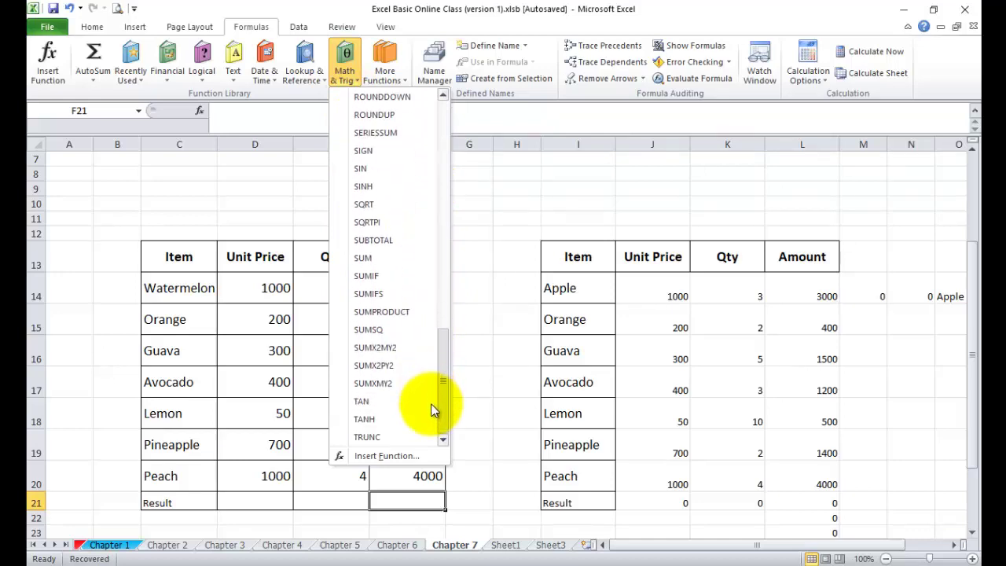
left_click(379, 257)
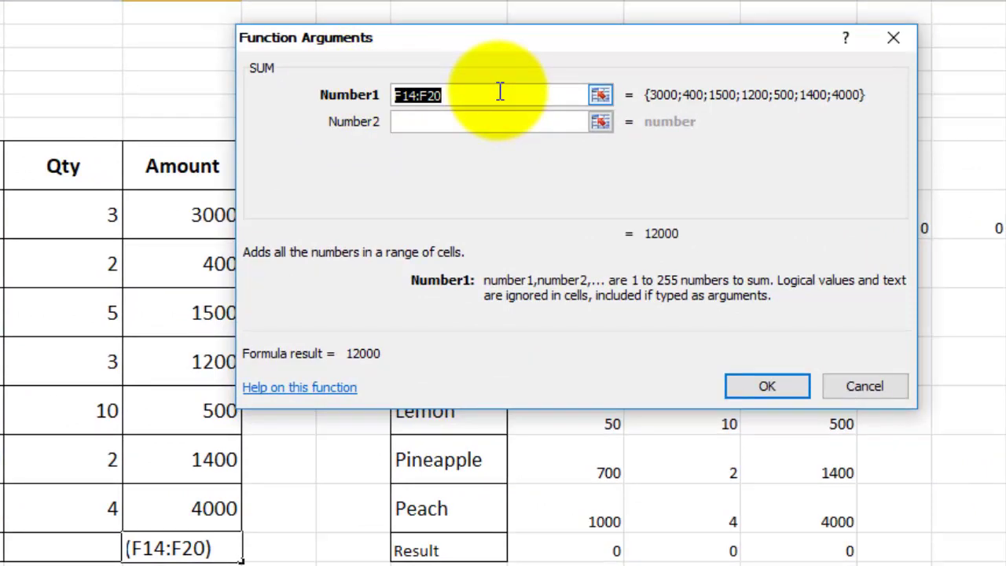
left_click(461, 95)
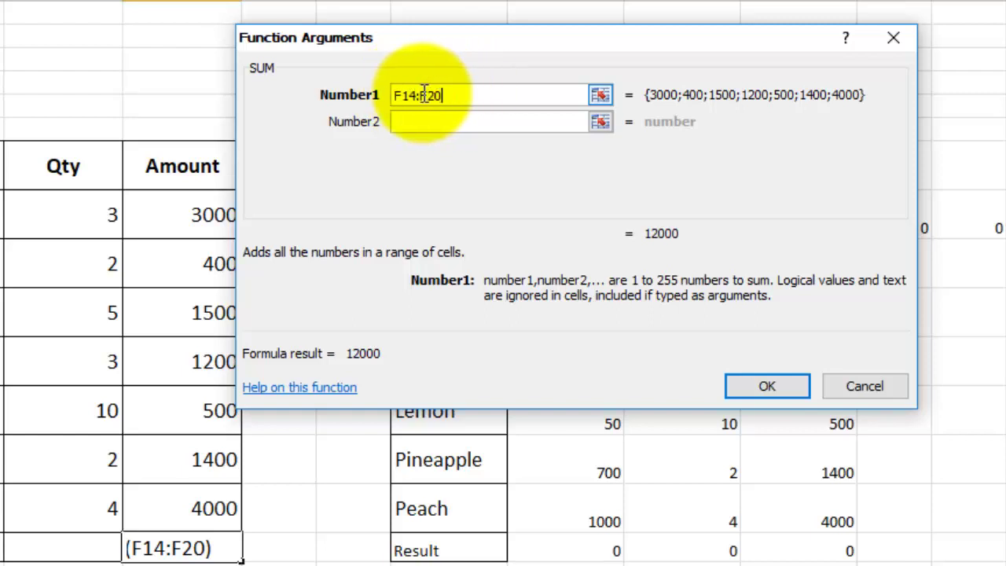
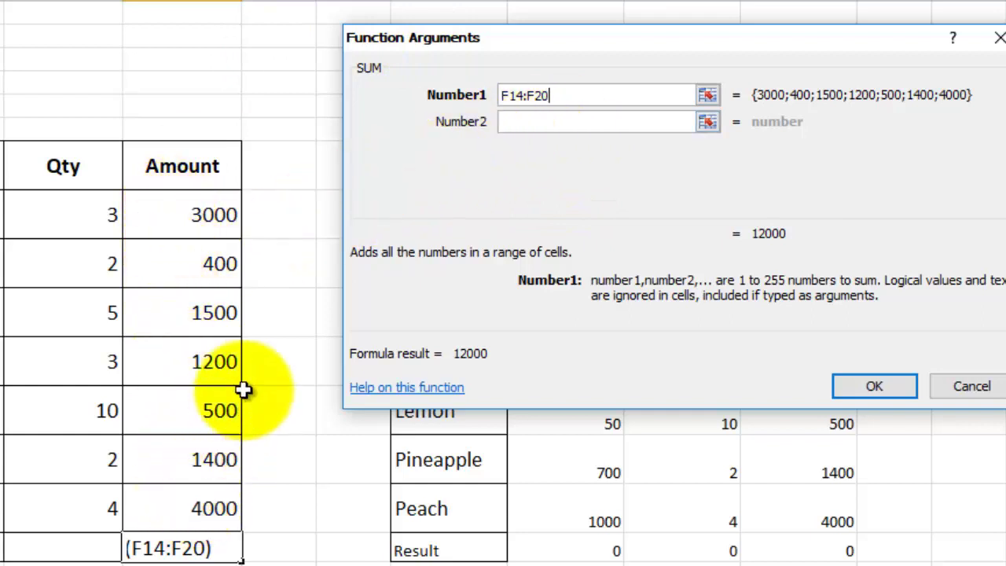
left_click(561, 95)
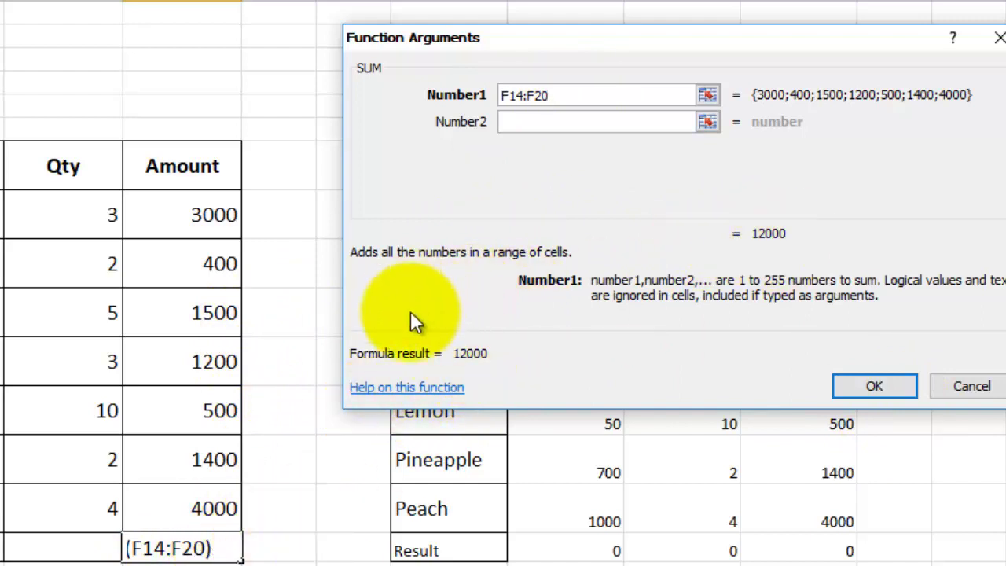
left_click(901, 386)
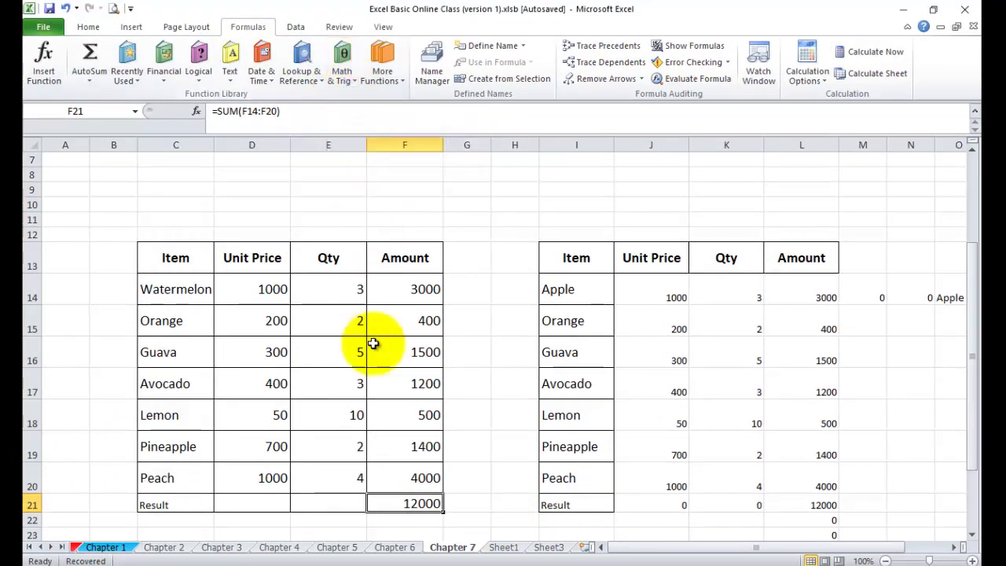
- Start a Math & Trig SUM function in the Result row of the Qty column, E21
left_click(338, 505)
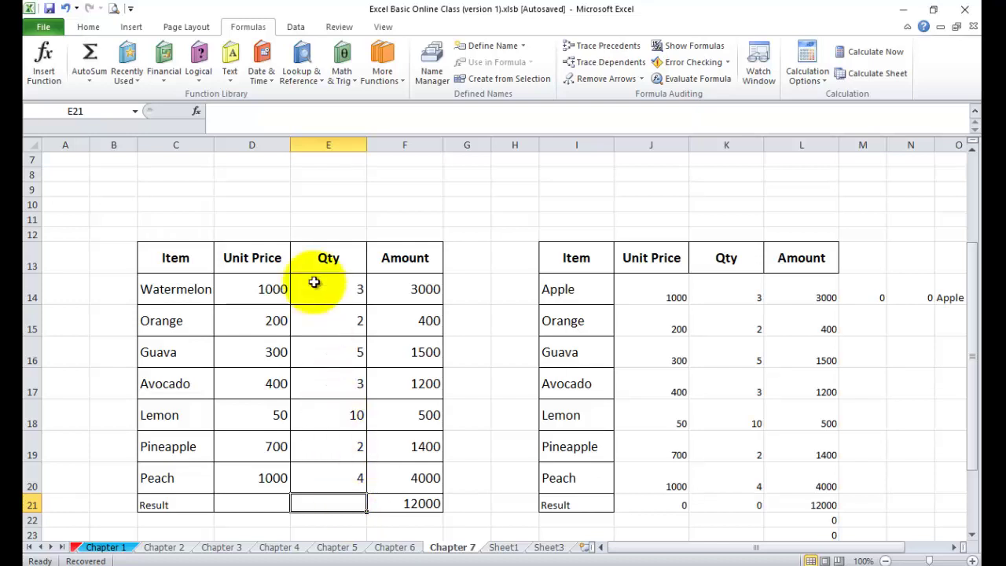
left_click(344, 75)
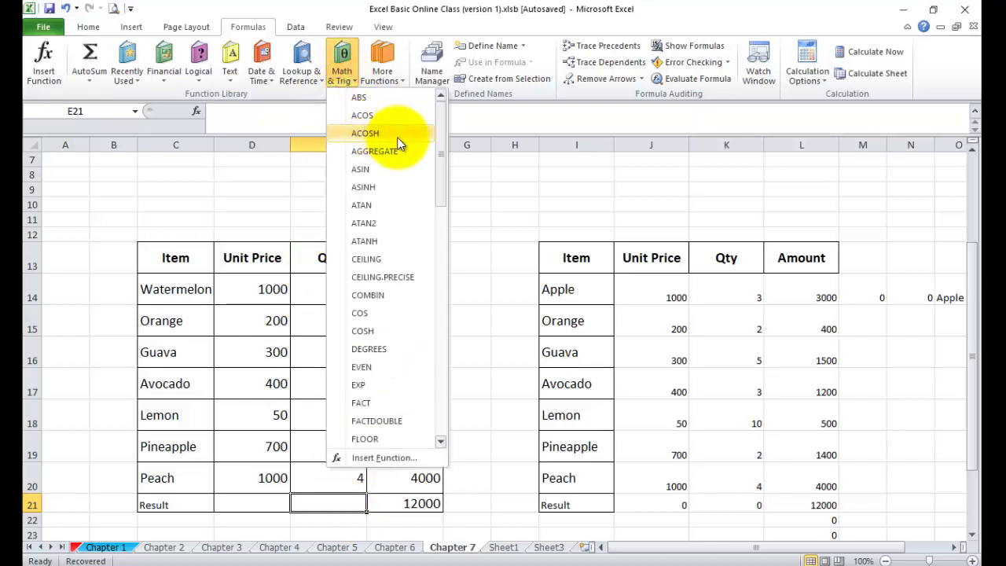
left_click(442, 174)
left_click_drag(443, 175, 445, 372)
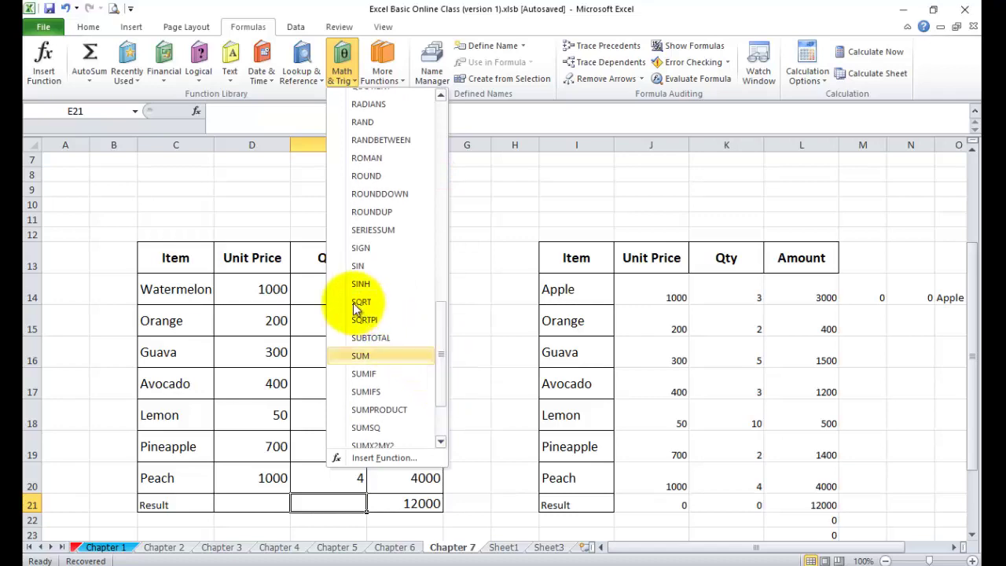
left_click(368, 356)
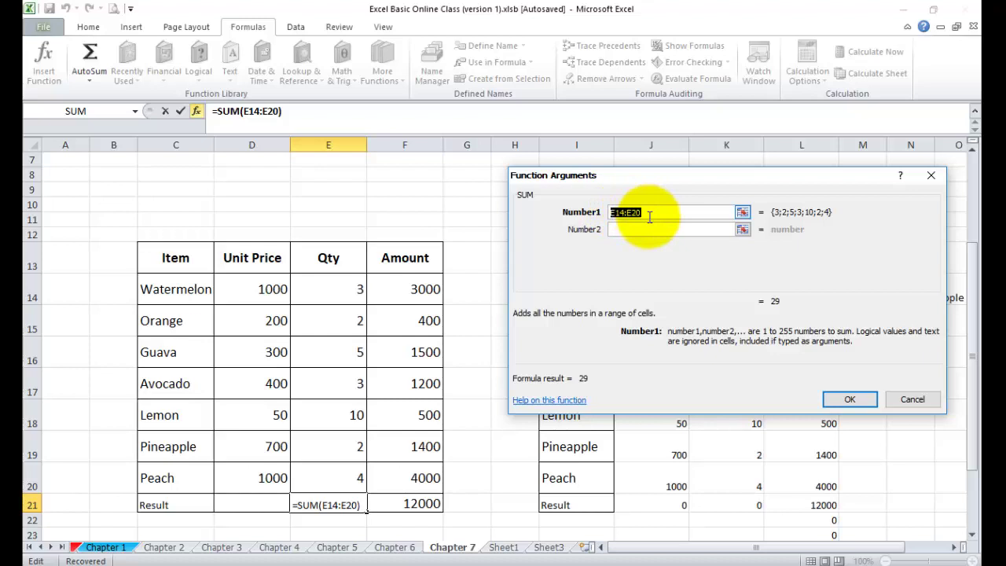
- Replace the suggested SUM range with E14 as Number1 and E15 as Number2, and complete the function
key("Delete")
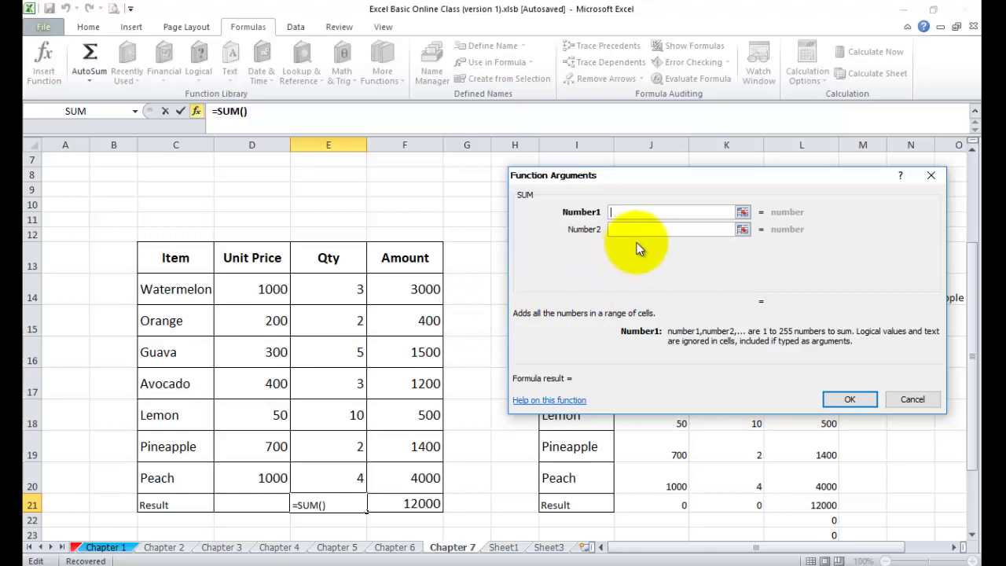
left_click(351, 289)
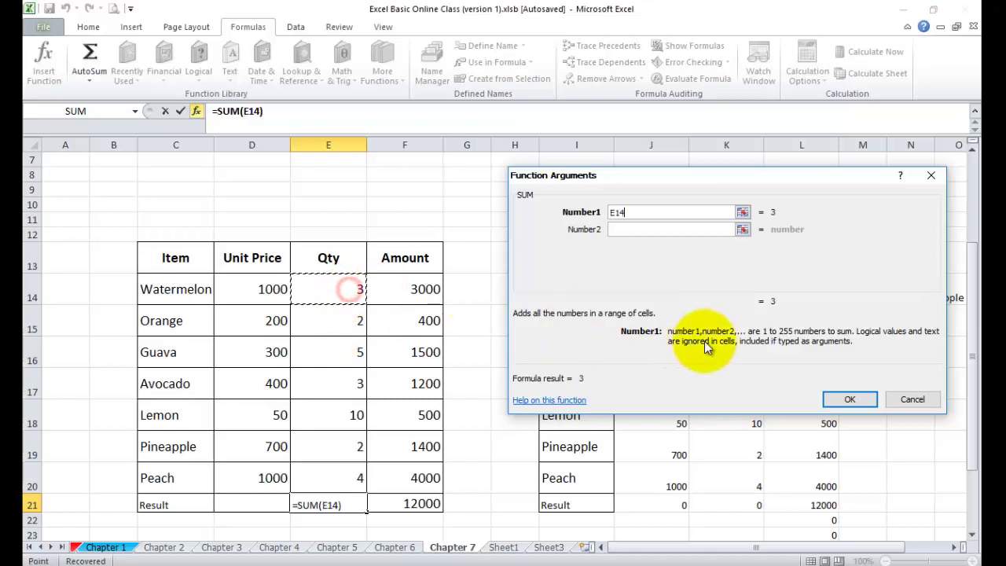
left_click(632, 230)
left_click(351, 320)
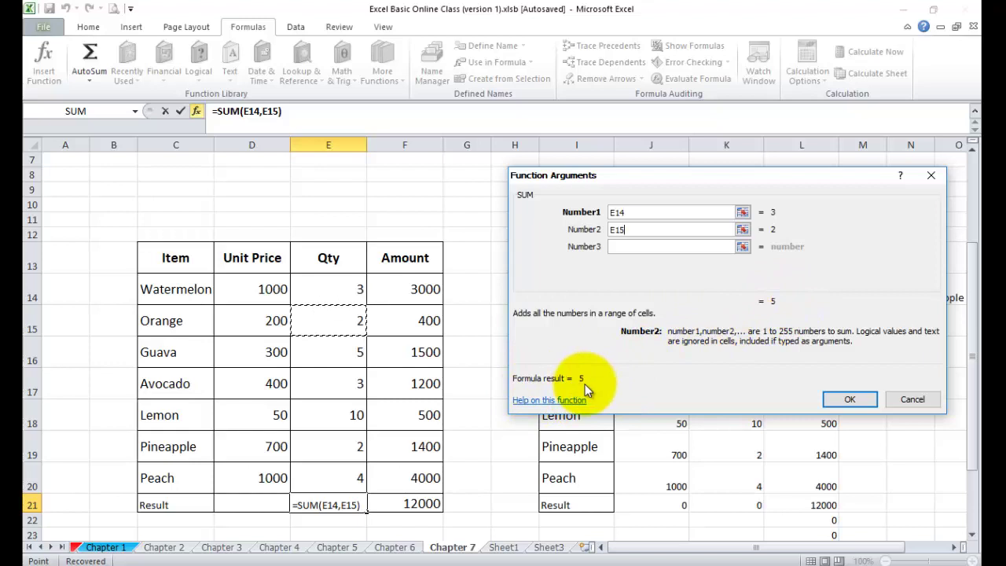
left_click(855, 400)
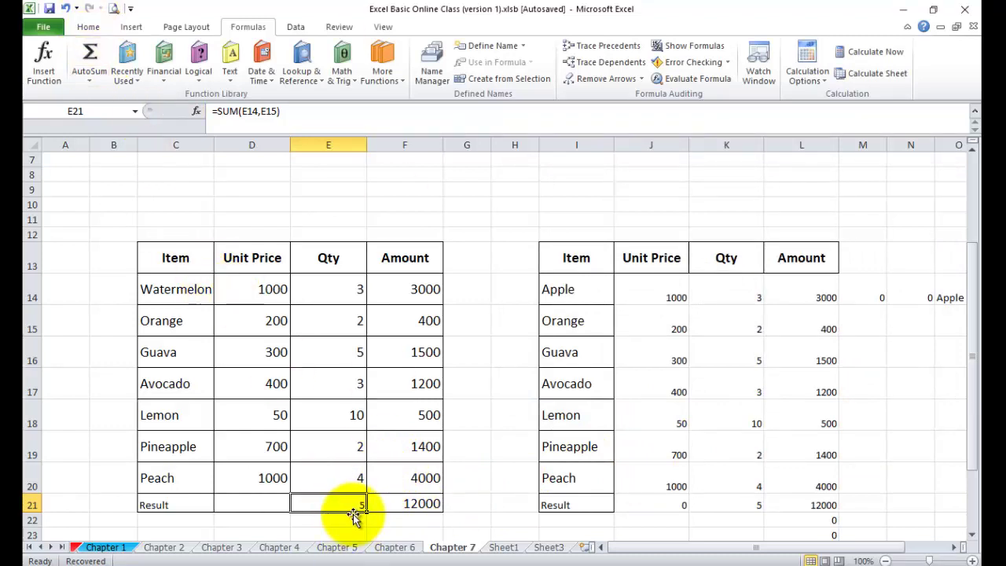
- Insert the SUM function from the full function list in the Unit Price column's Result cell, D21, to total D14:D20
left_click(259, 504)
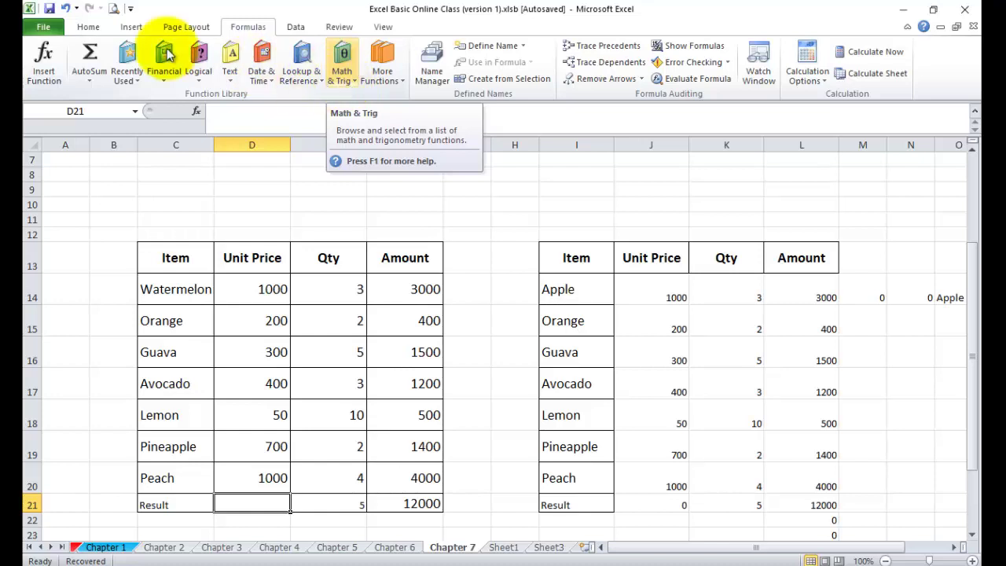
left_click(46, 60)
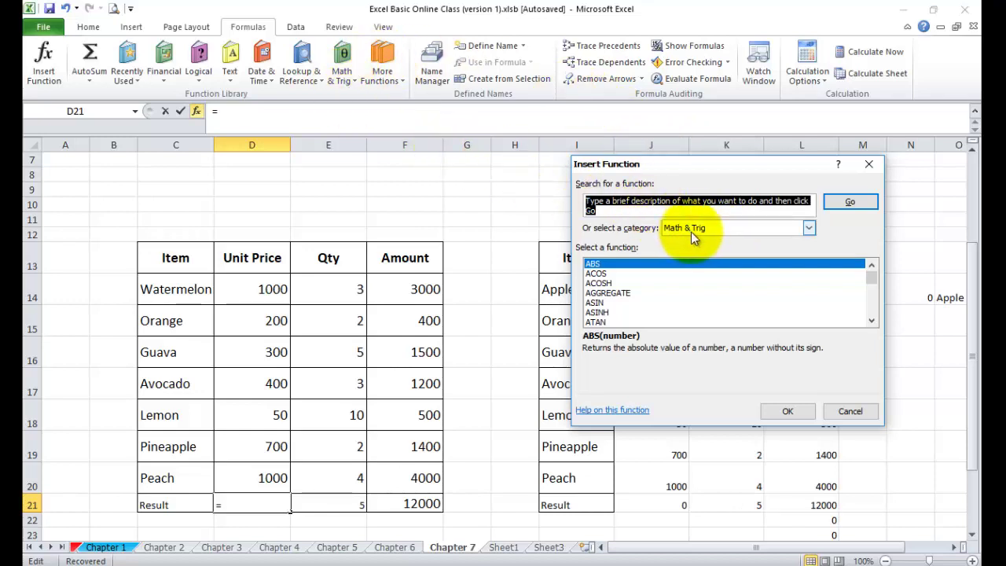
left_click(809, 228)
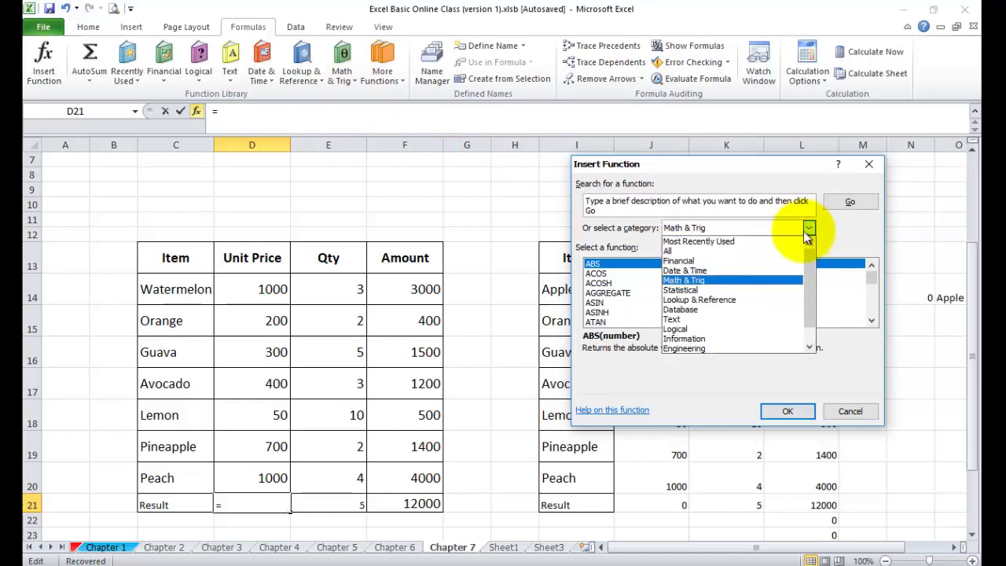
left_click(708, 252)
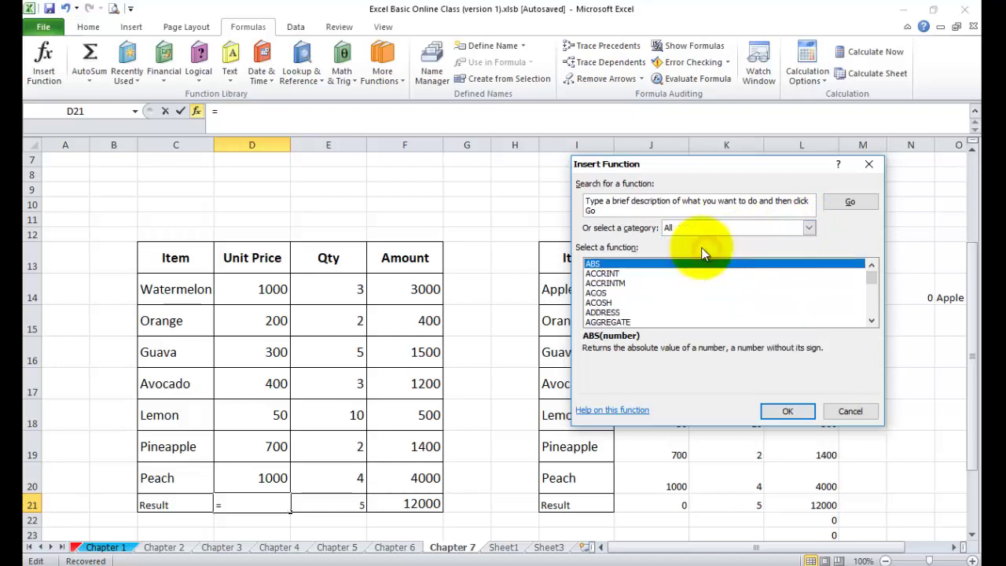
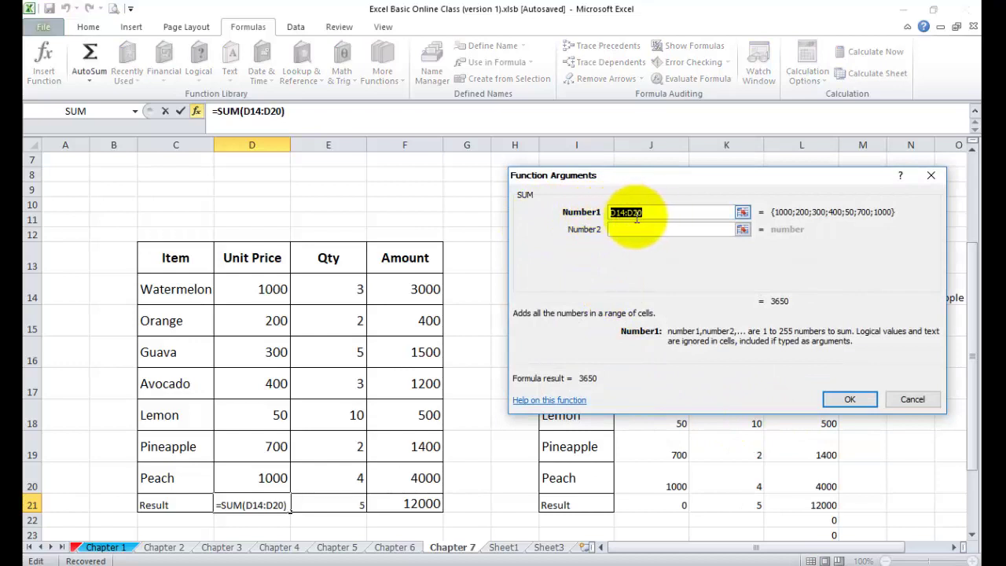
left_click(653, 212)
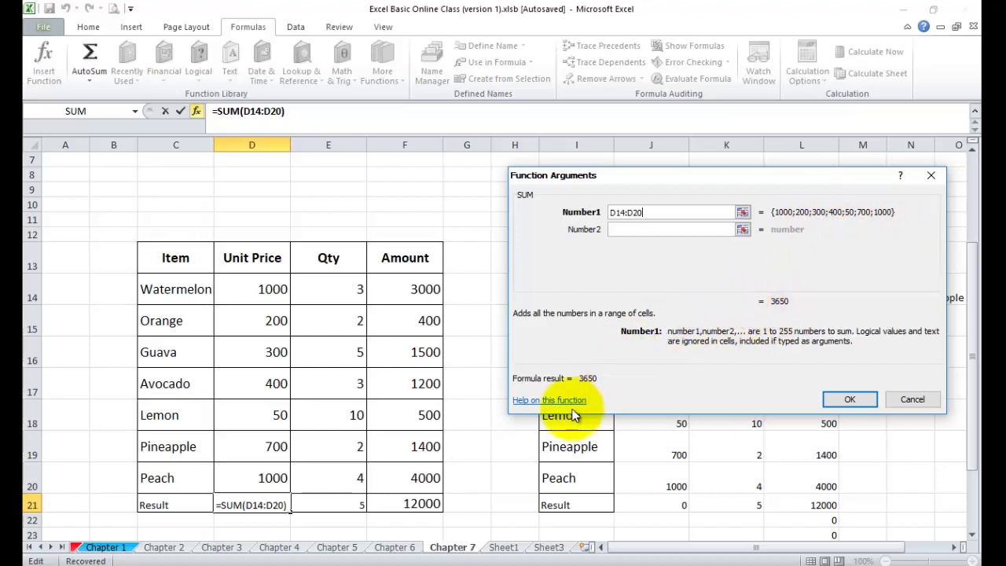
left_click(843, 402)
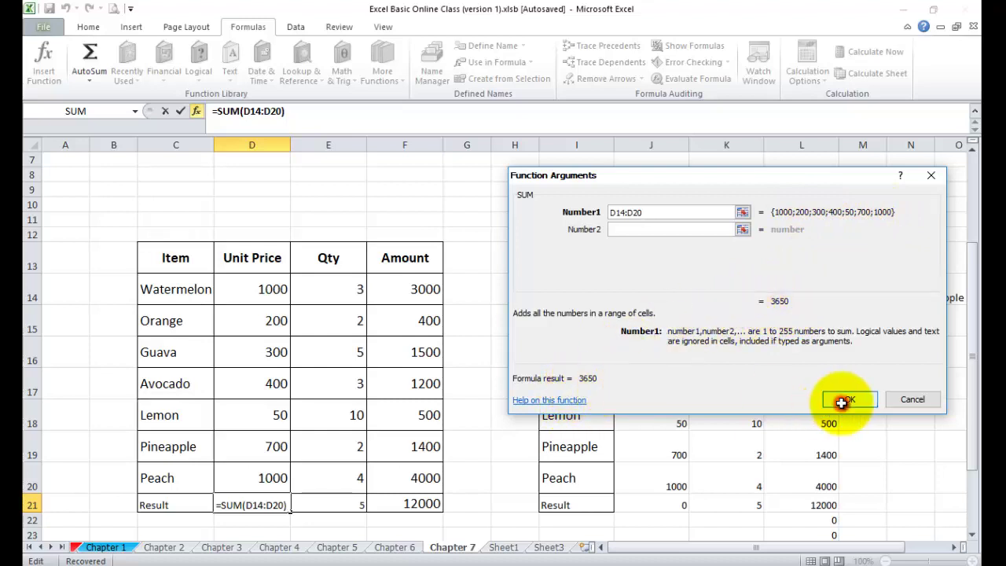
left_click_drag(269, 282, 263, 485)
left_click(276, 505)
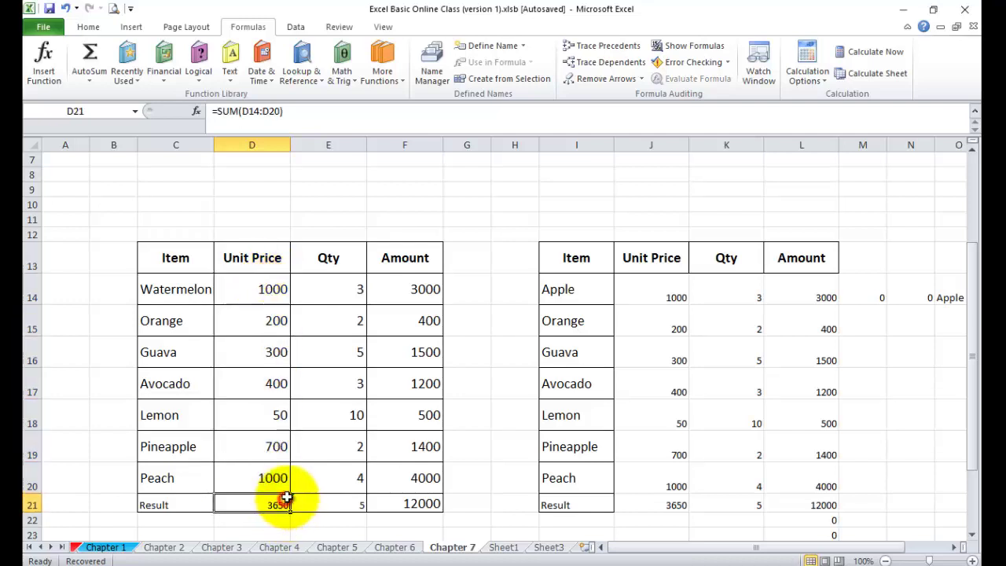
- Compare the SUM formulas in the Result row cells D21, E21 and F21, and check the error indicator on E21
left_click(332, 505)
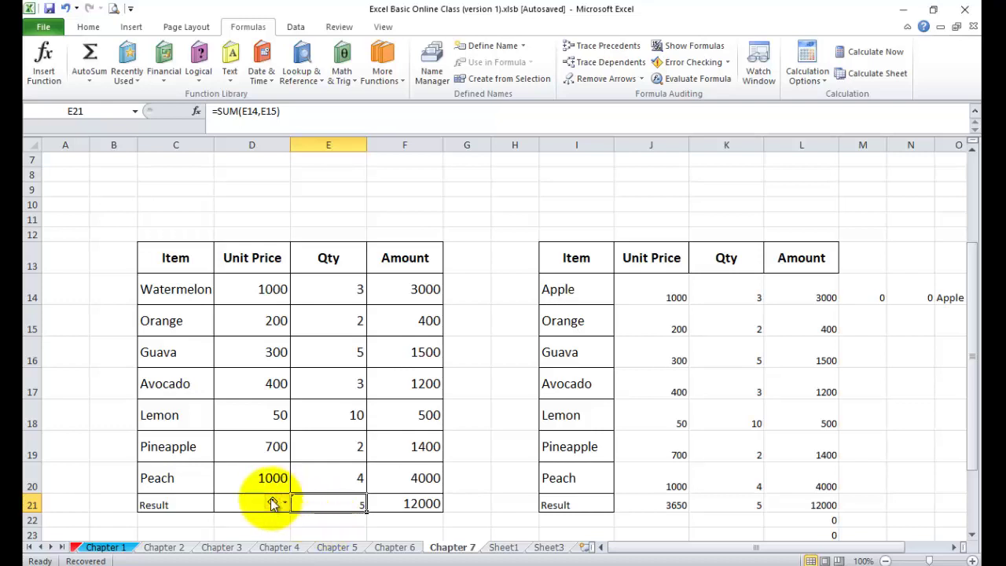
mouse_move(278, 501)
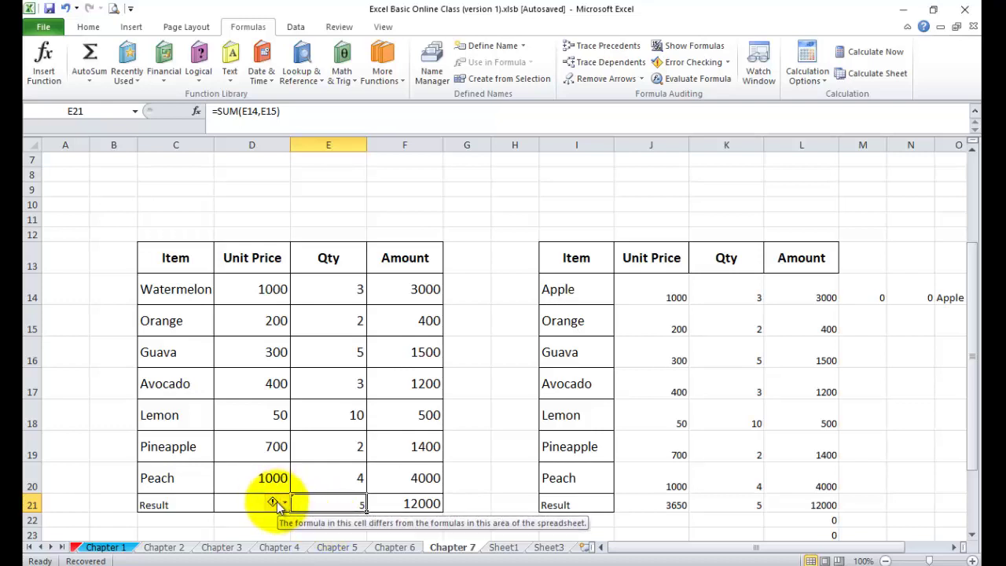
left_click(338, 533)
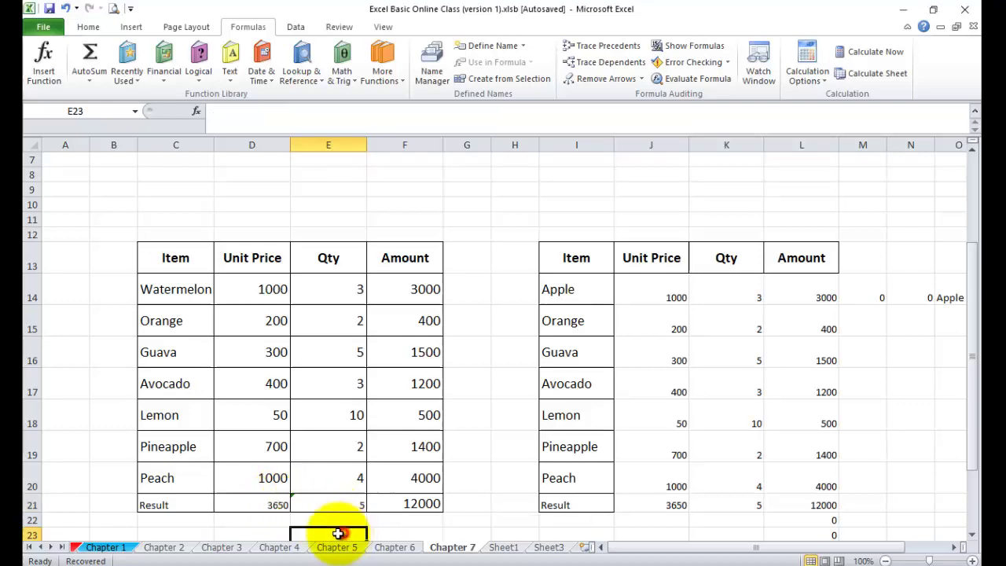
left_click(279, 505)
left_click(398, 504)
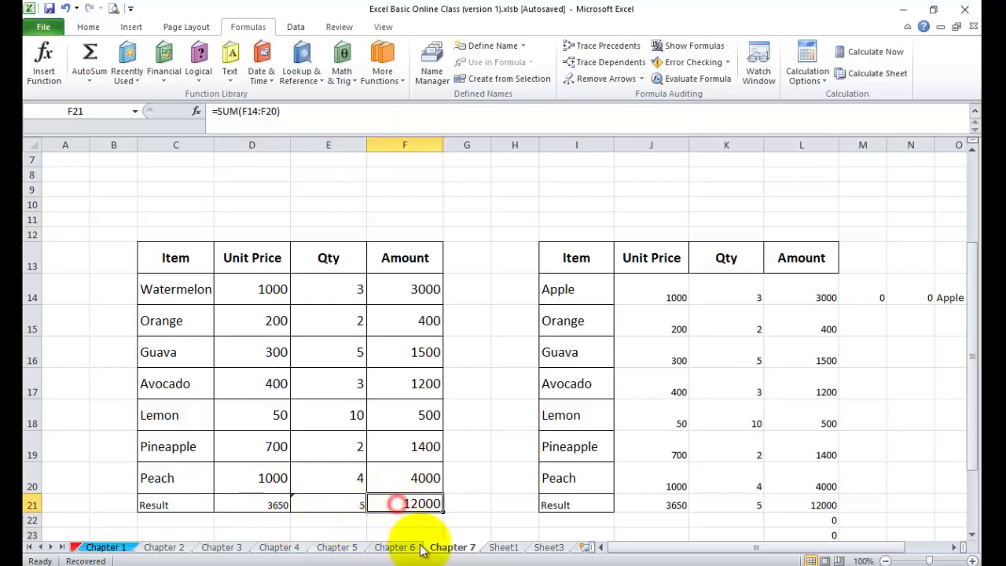
left_click(281, 506)
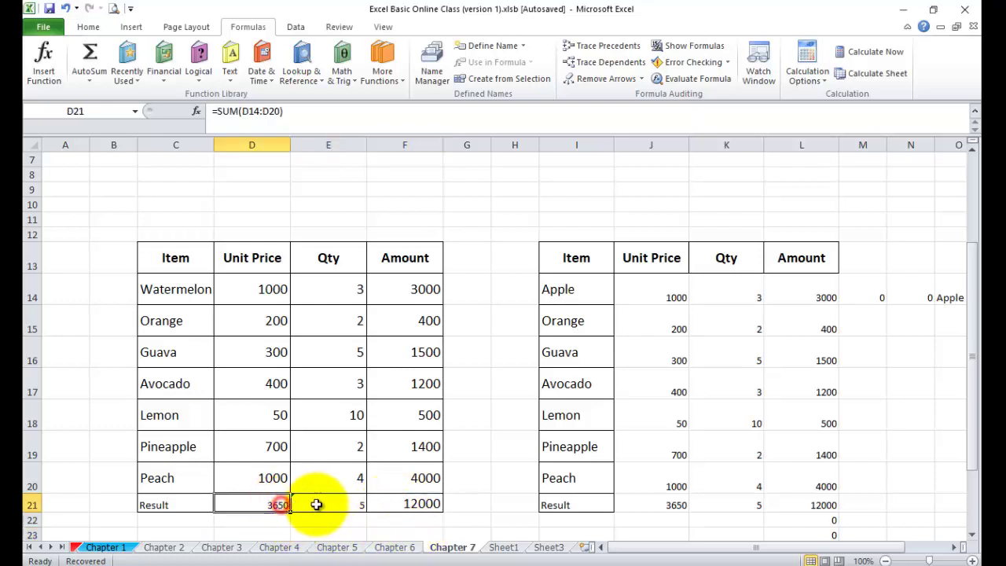
left_click(321, 504)
left_click(400, 504)
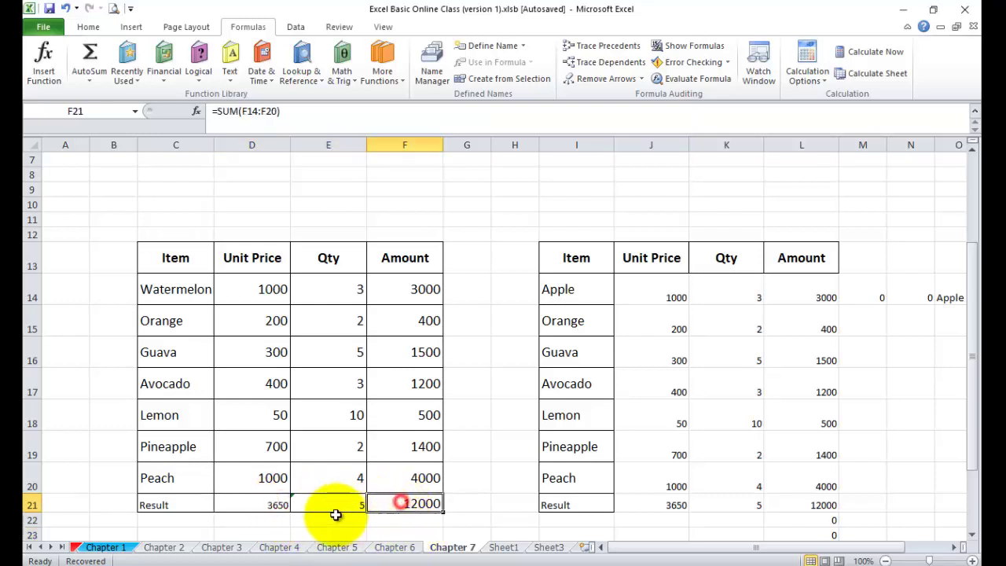
- Open the totals in D21, F21 and E21 for editing to trace which cells each SUM formula references
left_click(278, 504)
double_click(278, 504)
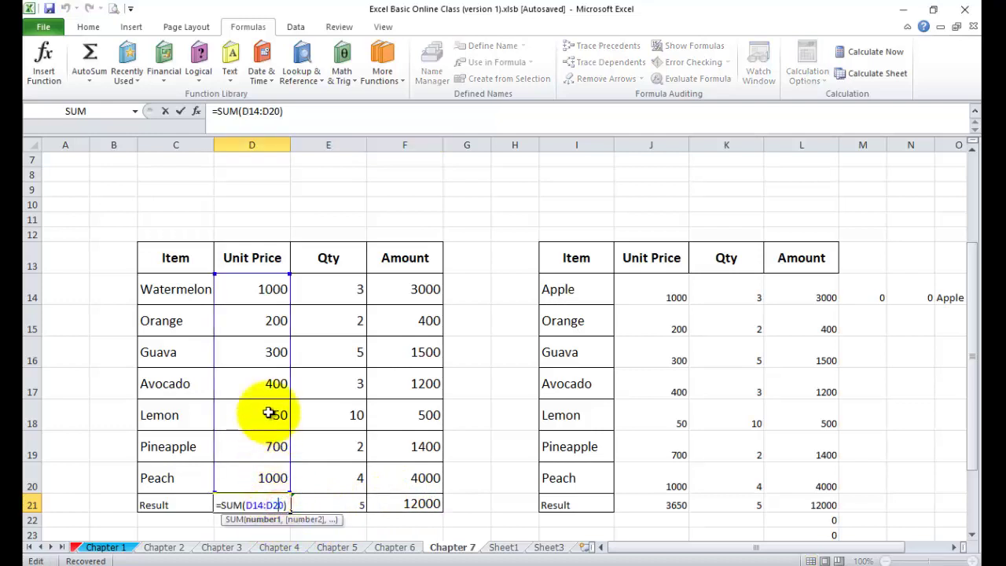
left_click(425, 506)
double_click(425, 504)
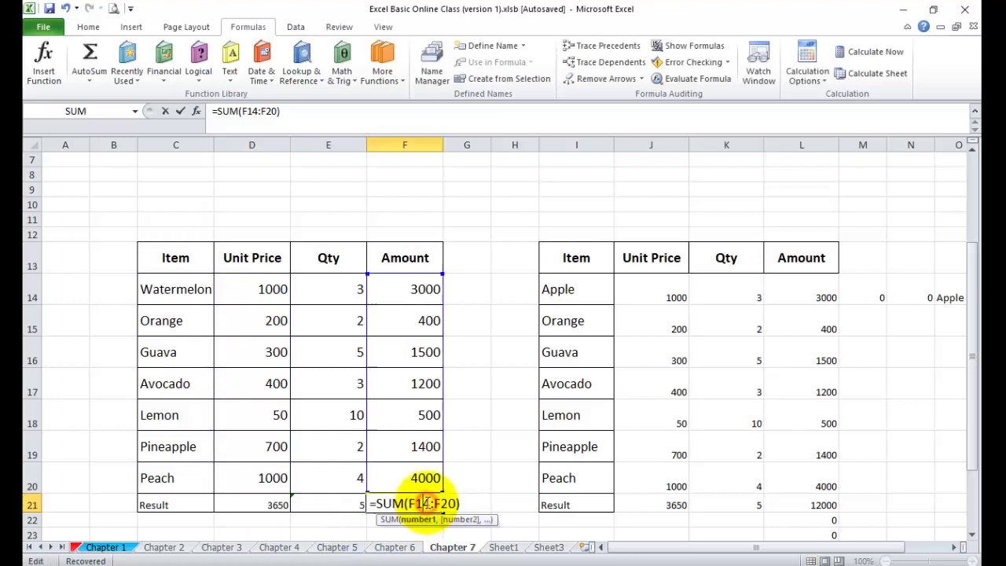
left_click(343, 506)
double_click(348, 504)
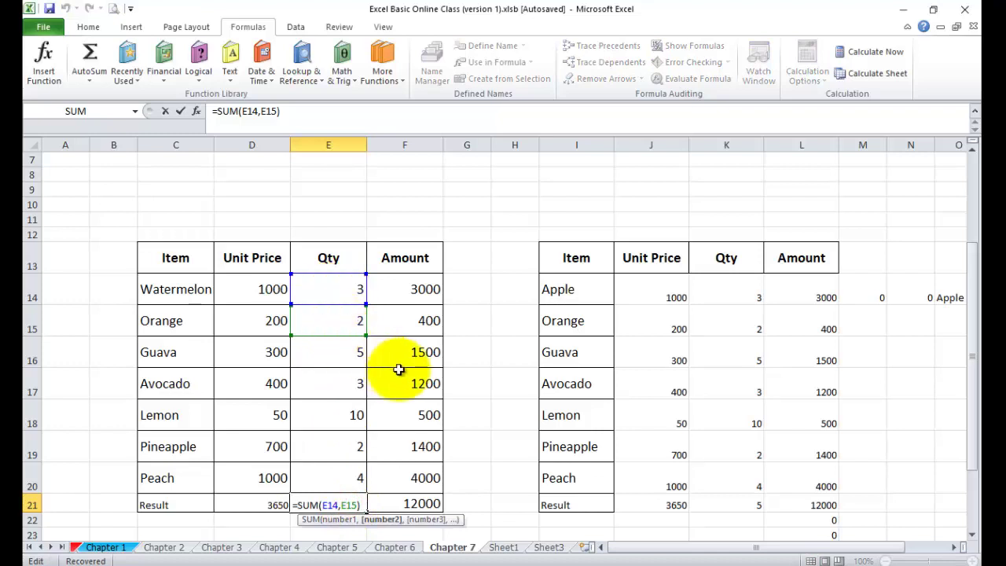
key("Return")
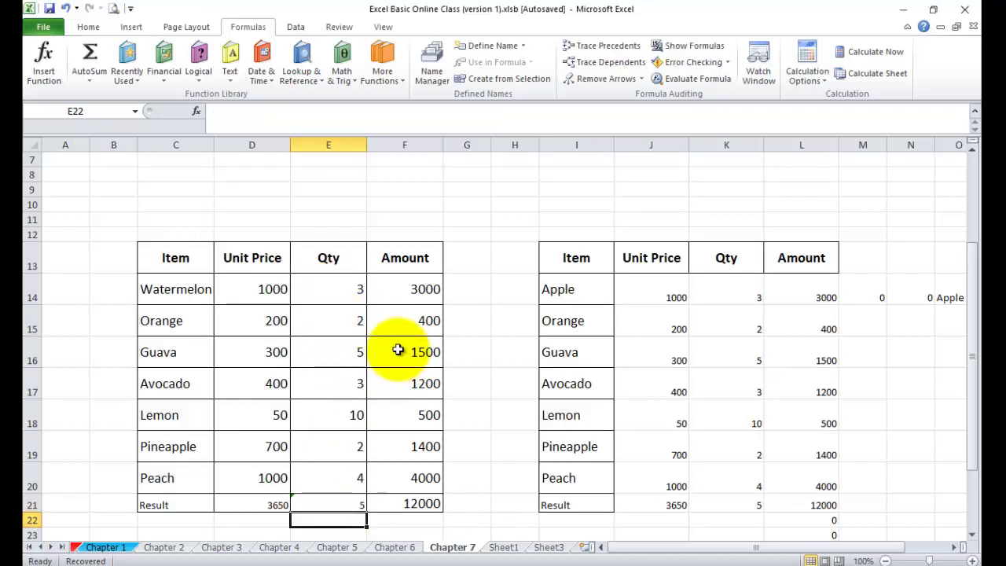
left_click(293, 506)
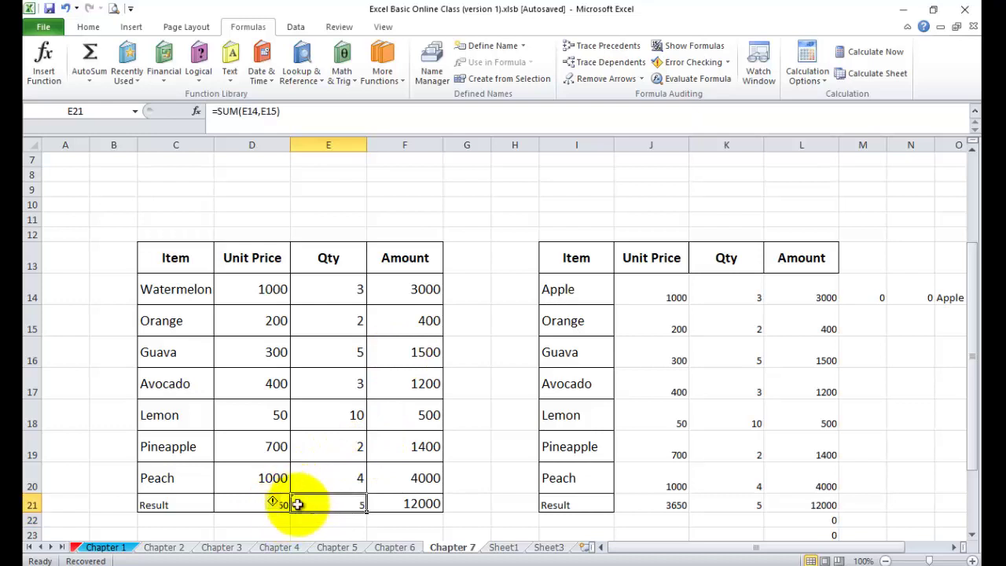
left_click(398, 504)
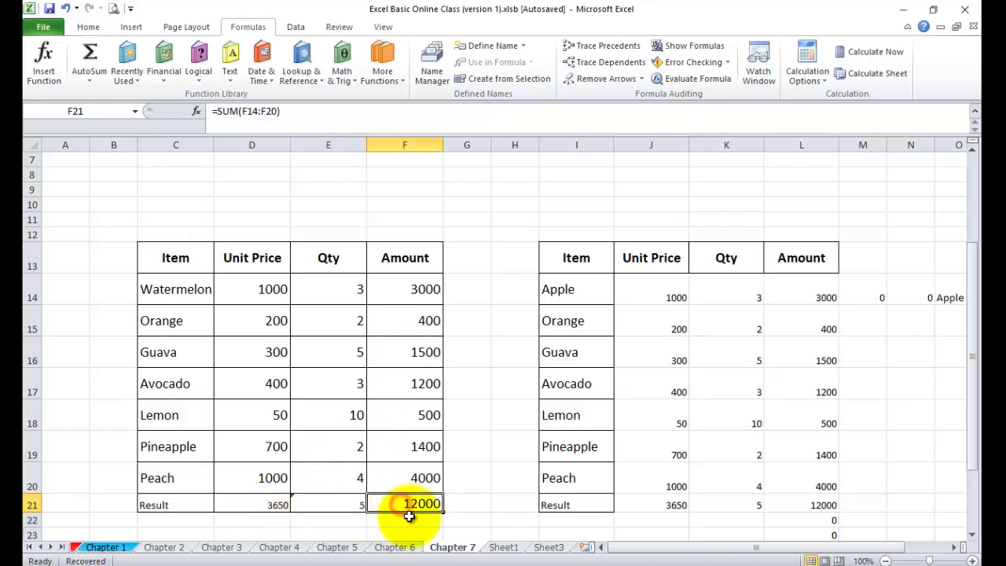
- Start an AVERAGE function from the full function list in F22, below the Amount column's Result cell
scroll(360, 415, "down", 1)
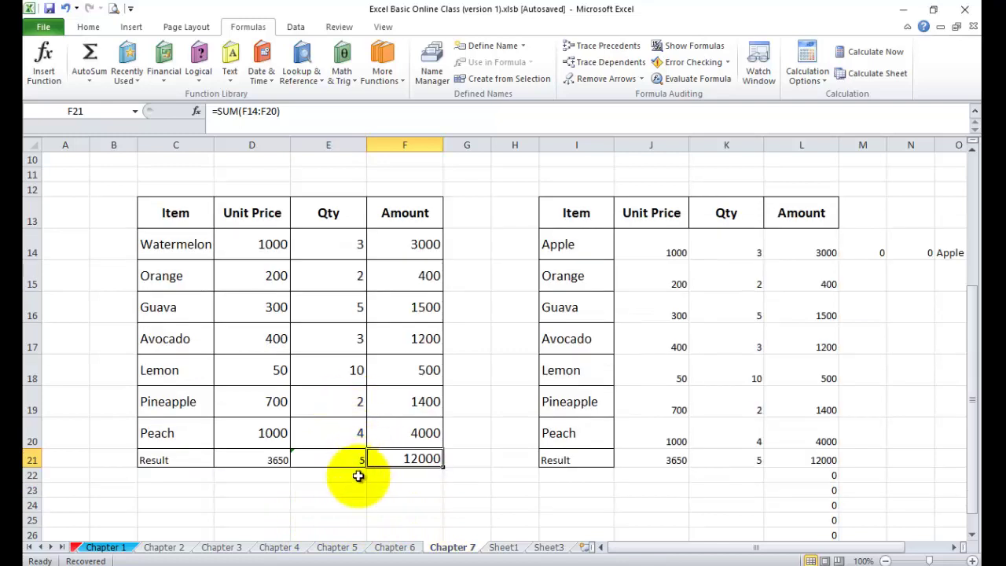
left_click(401, 474)
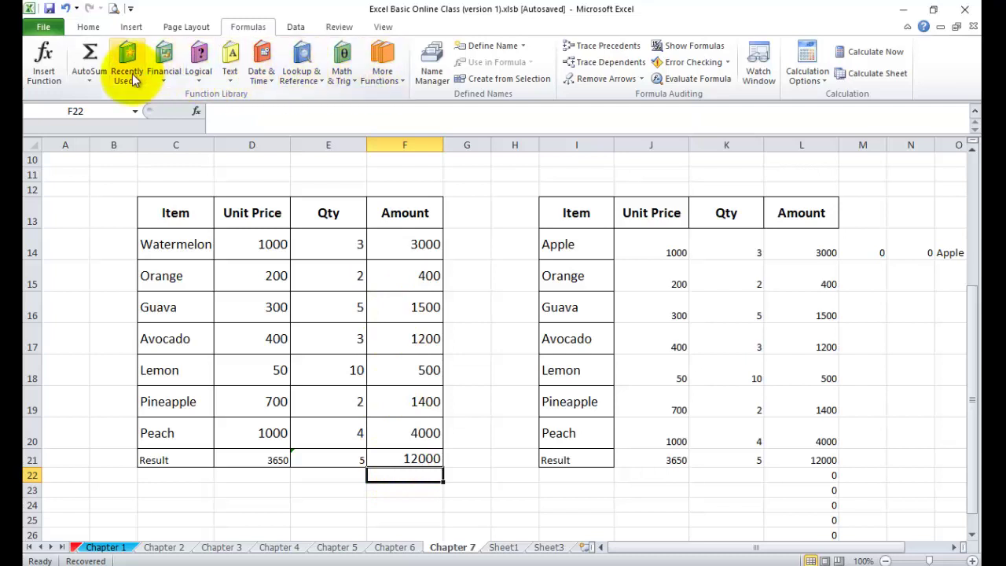
left_click(45, 72)
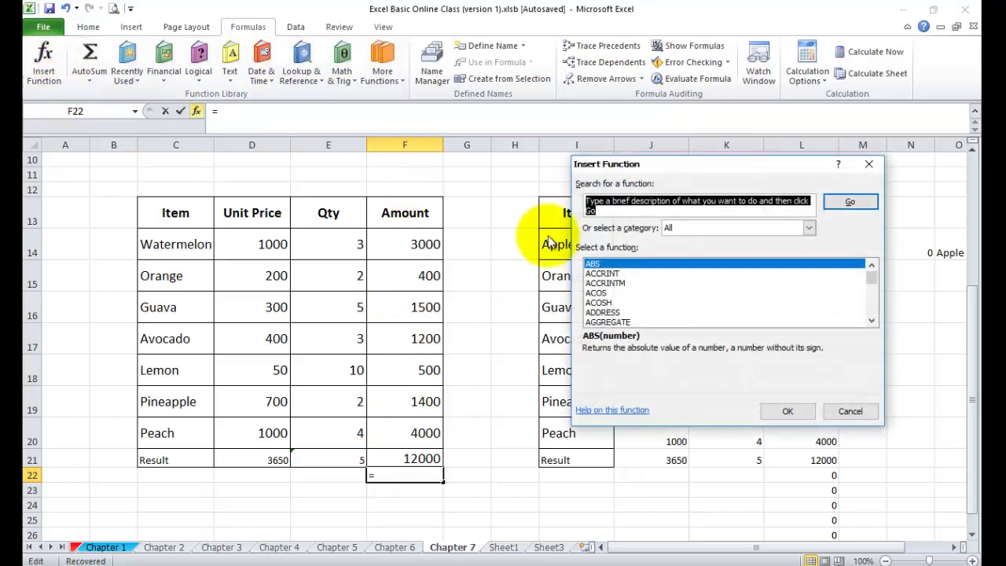
left_click(870, 322)
left_click(871, 323)
left_click(871, 322)
left_click(870, 322)
left_click(870, 323)
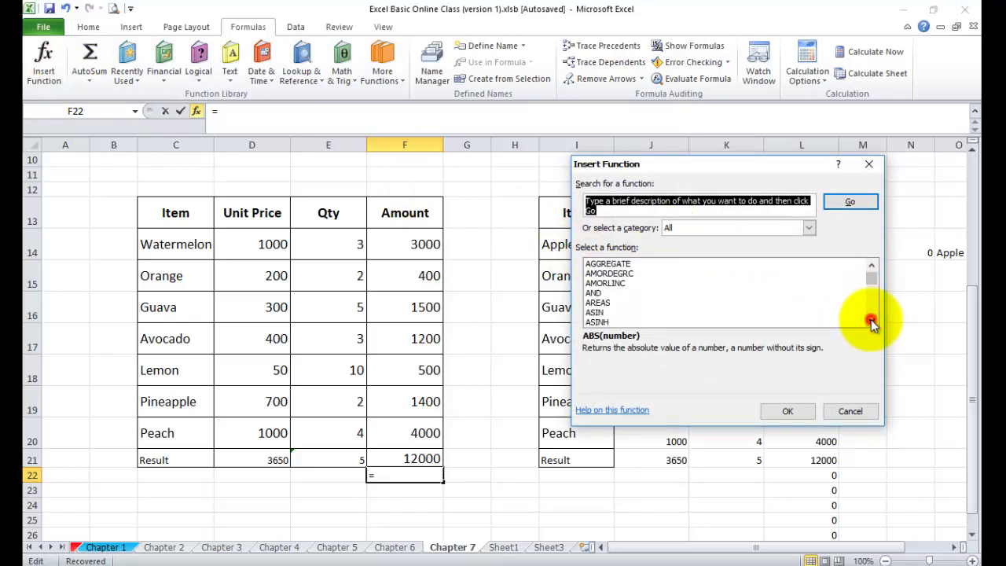
left_click(870, 322)
left_click(871, 322)
left_click(871, 321)
left_click(871, 320)
left_click(870, 321)
left_click(870, 320)
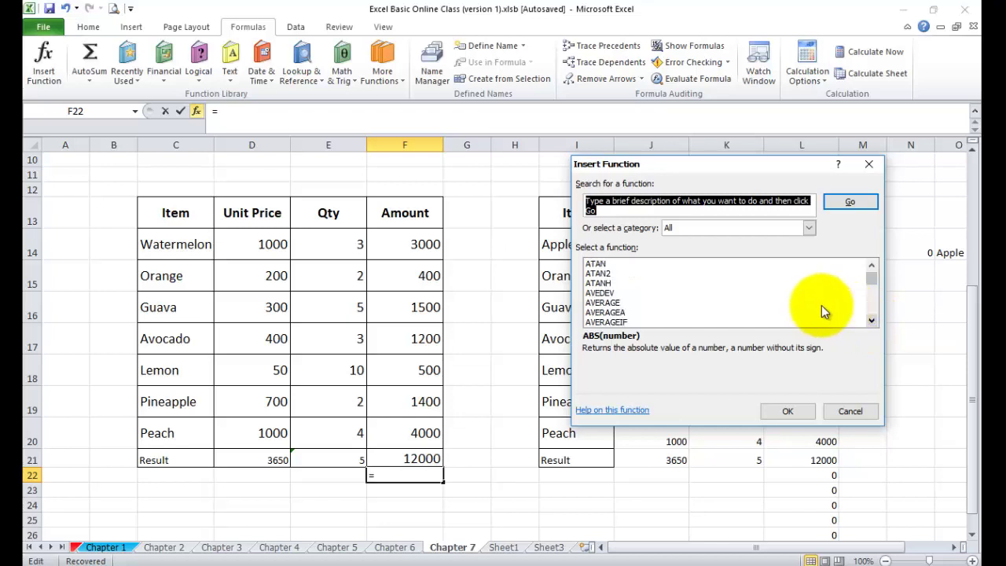
left_click(610, 303)
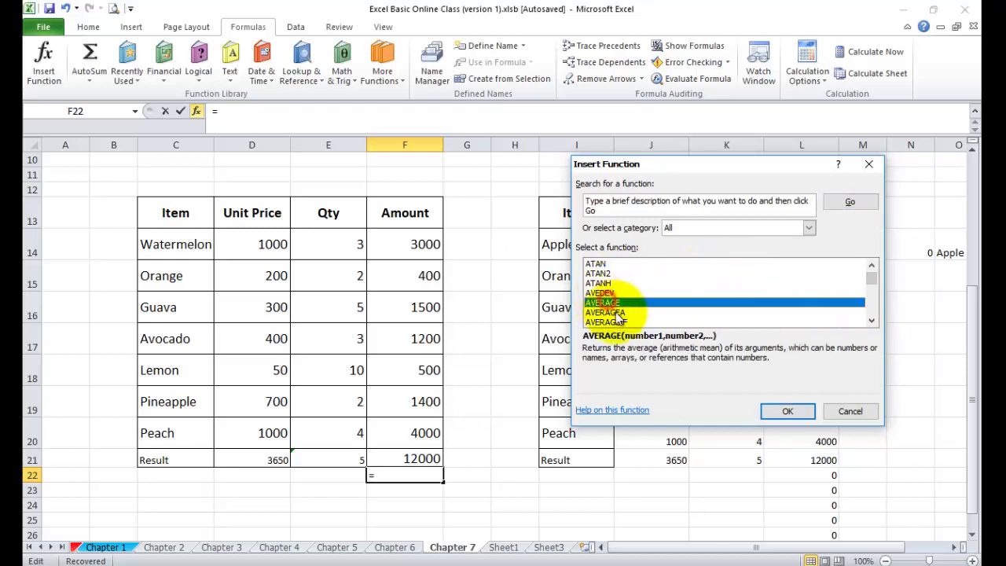
left_click(786, 409)
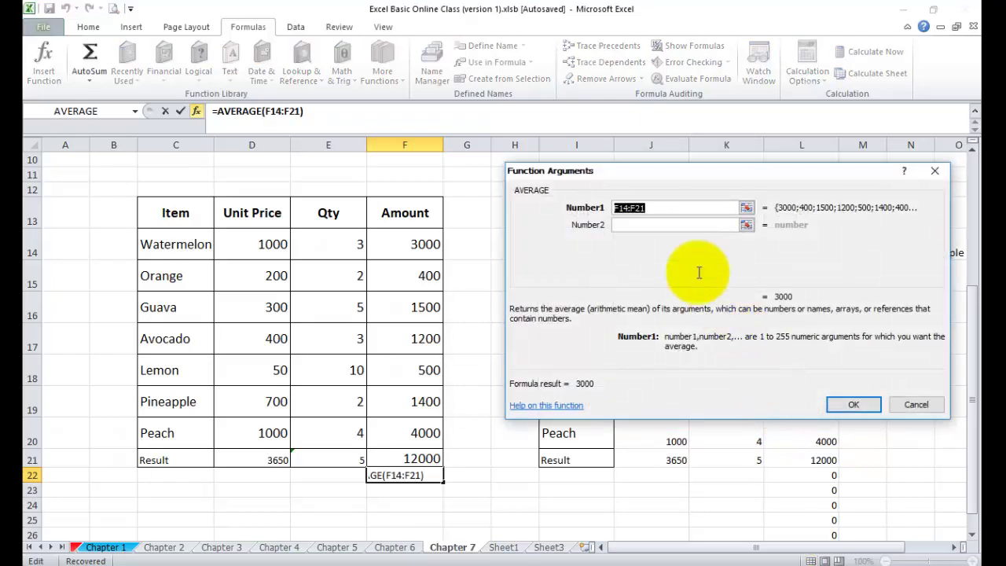
- Change the Number1 range of the AVERAGE function to F14:F20 and complete the function
left_click(660, 207)
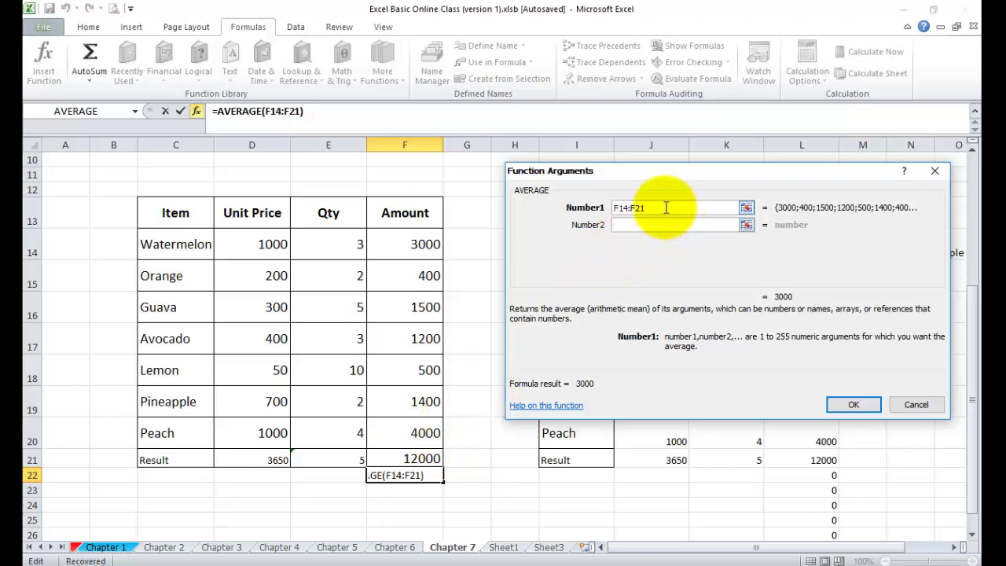
key("BackSpace")
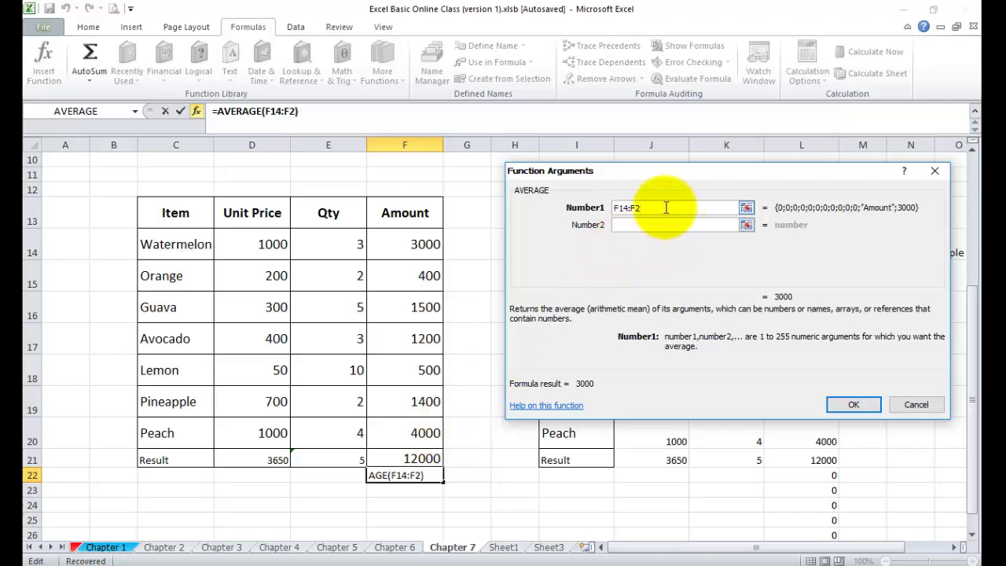
type("0")
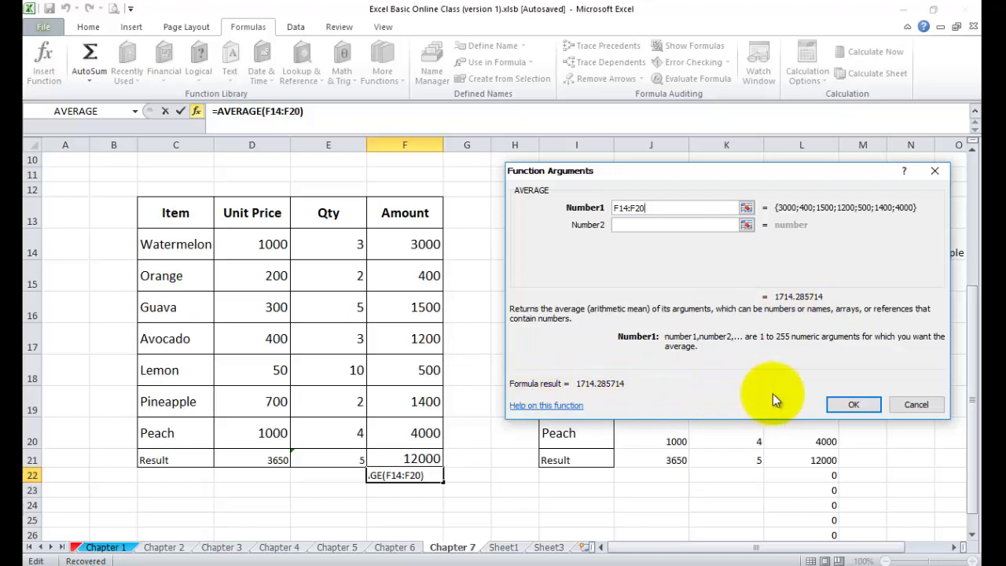
left_click(850, 405)
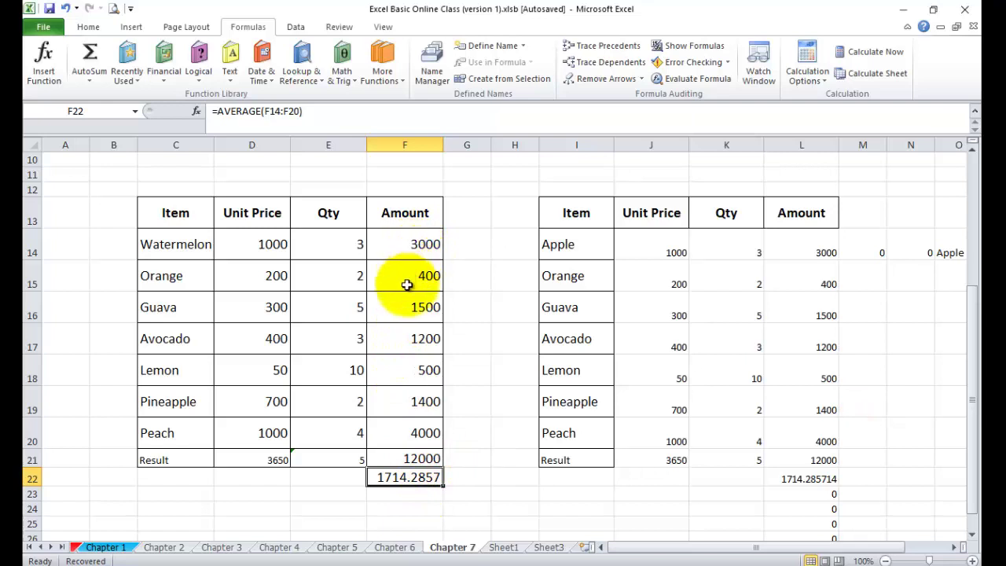
- Open the AVERAGE formula in F22 to examine the range it references, and leave it as is
double_click(417, 479)
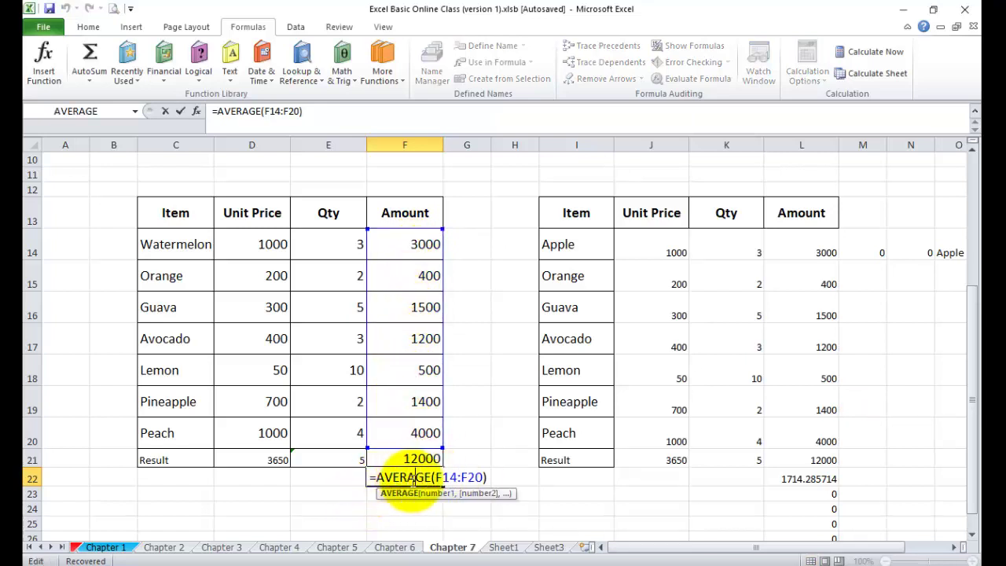
left_click(466, 477)
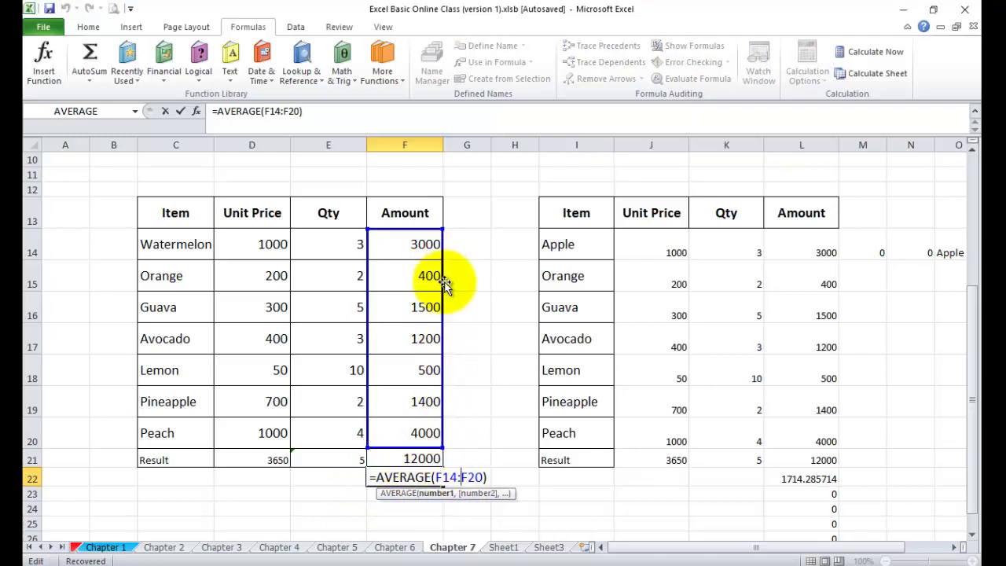
key("Return")
- Select the original fruit table from the Item header through the Result row, C13:F21
scroll(444, 283, "up", 1)
left_click_drag(180, 263, 416, 501)
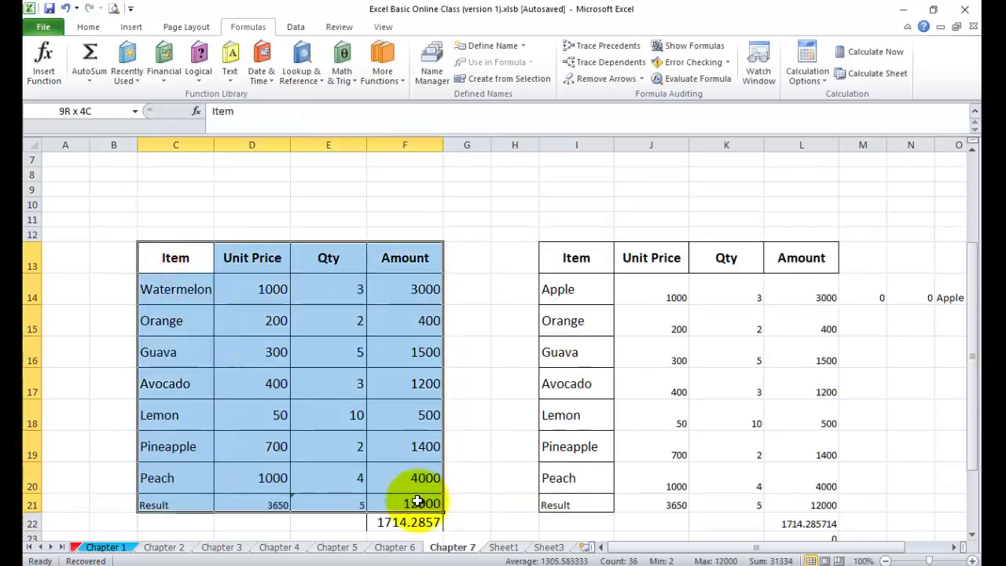
scroll(466, 490, "up", 2)
scroll(464, 490, "down", 1)
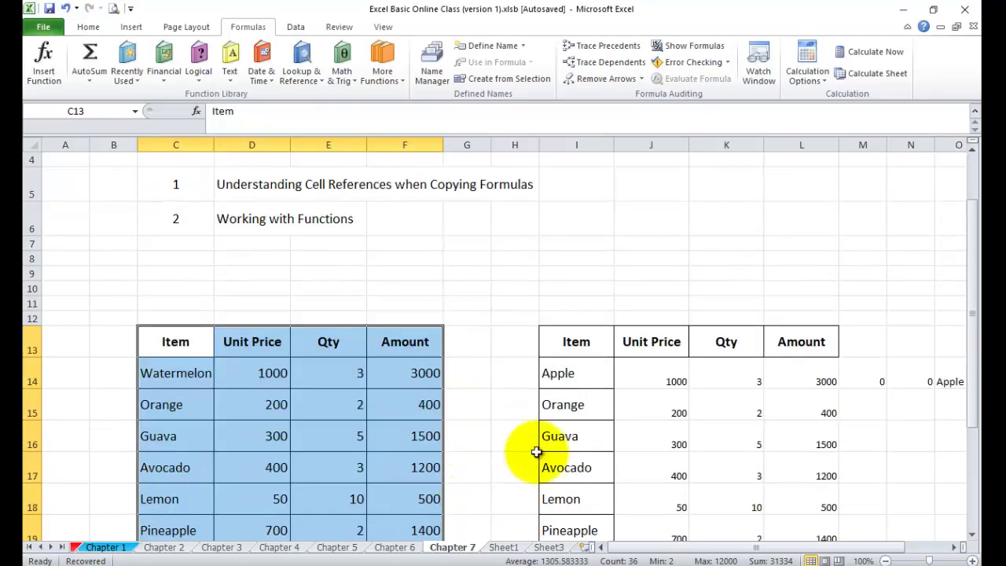
- Examine the second fruit table, I13:L22, and the formulas in the Amount total F21, the average F22 and the Unit Price cell J14
left_click_drag(602, 339, 776, 508)
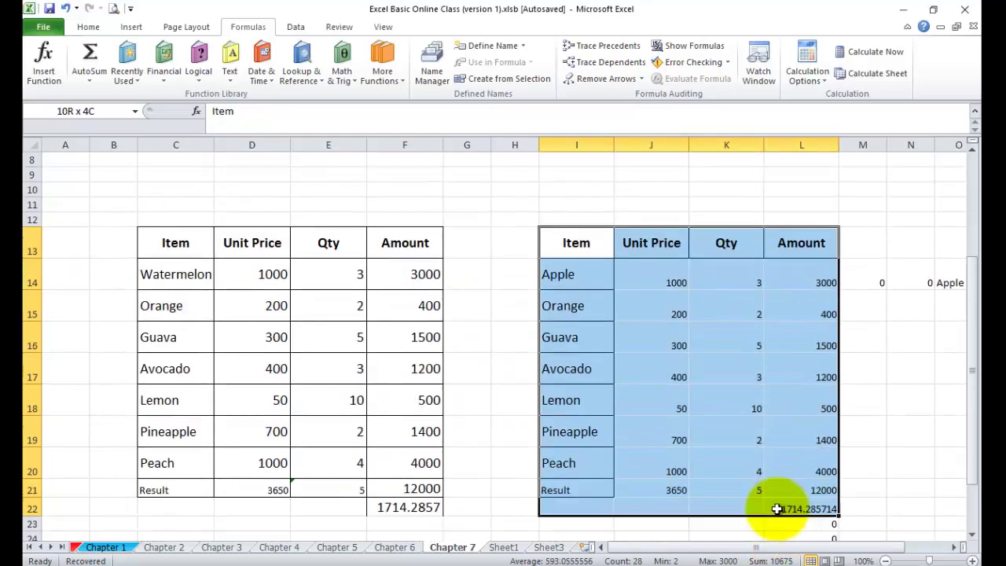
scroll(366, 490, "down", 1)
left_click(407, 444)
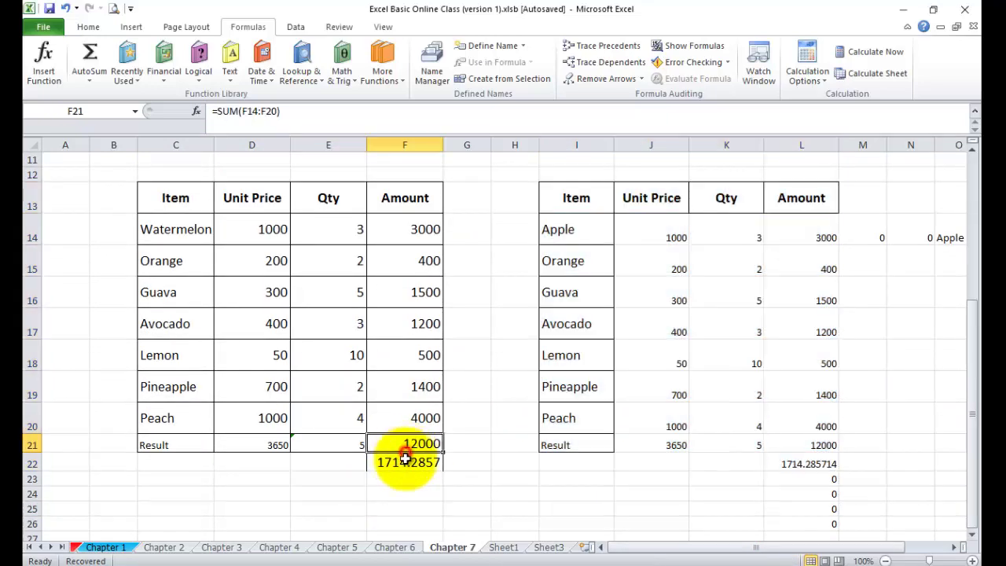
left_click(404, 461)
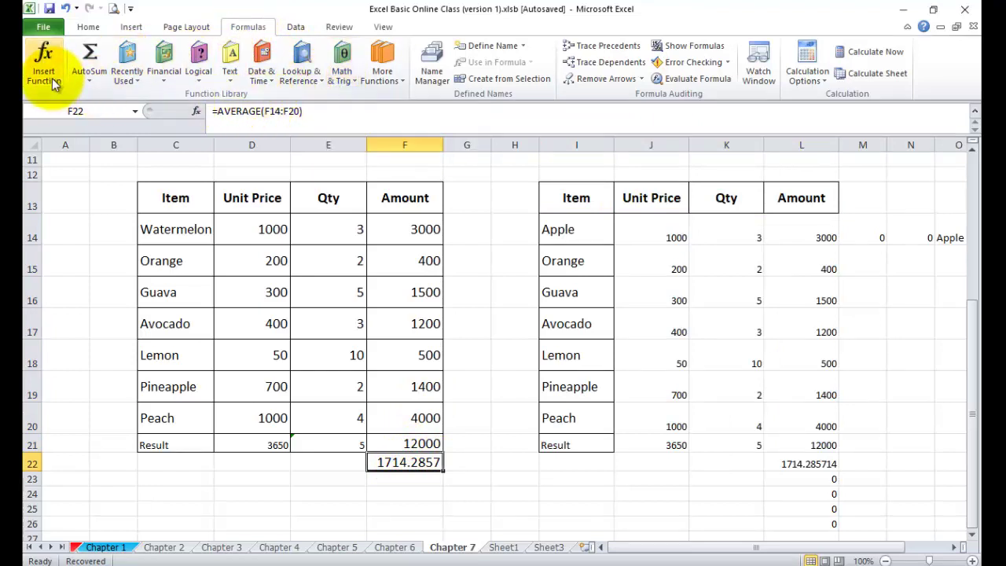
left_click(700, 479)
scroll(699, 500, "up", 2)
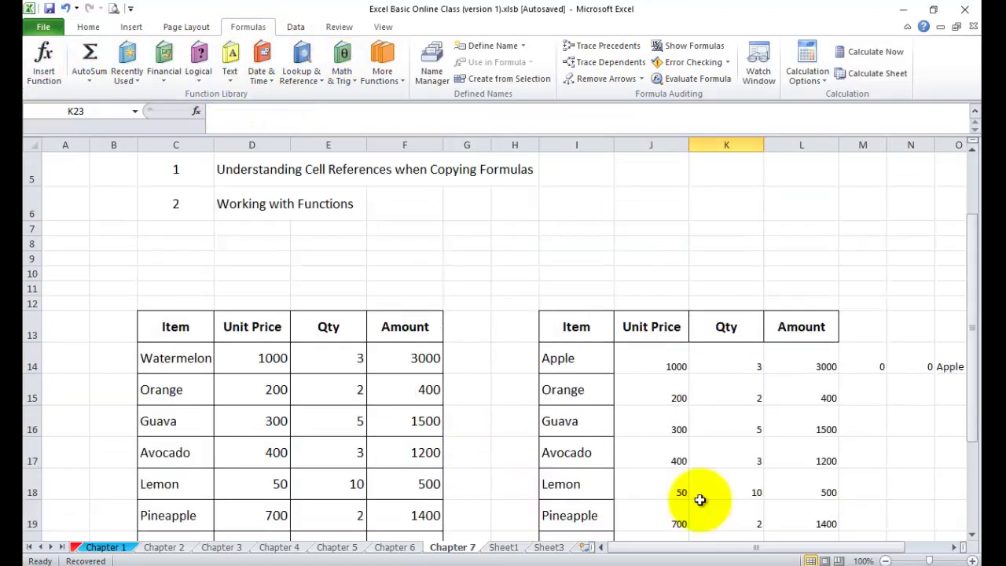
left_click(643, 355)
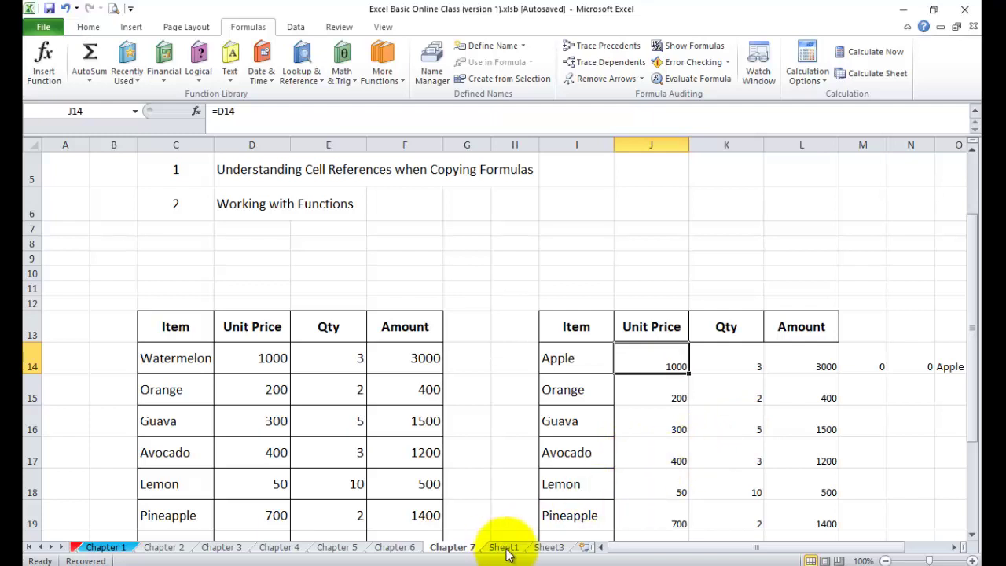
- Add a new worksheet and link its cell A1 to the Item header in C13 of the Chapter 7 sheet
left_click(583, 548)
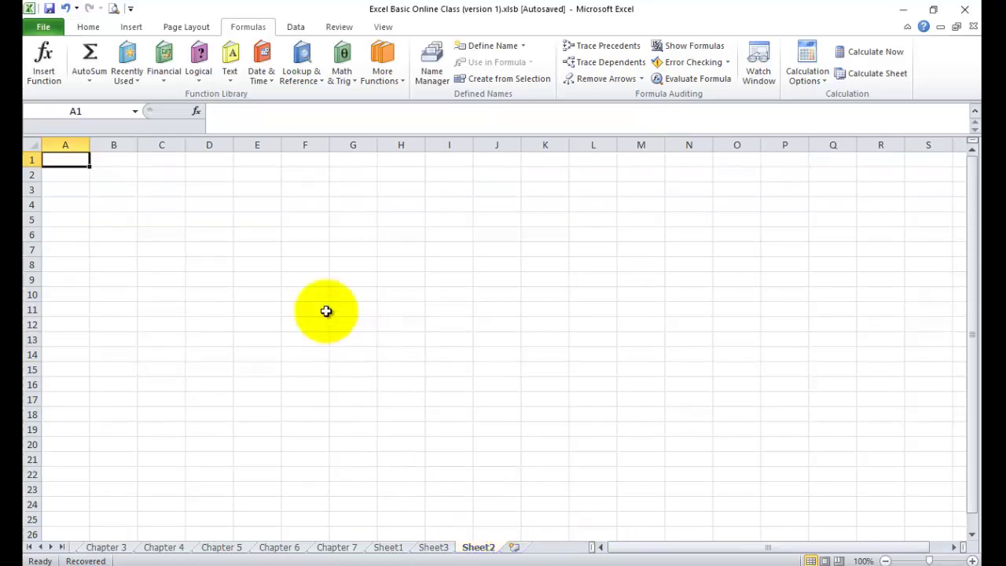
left_click(59, 160)
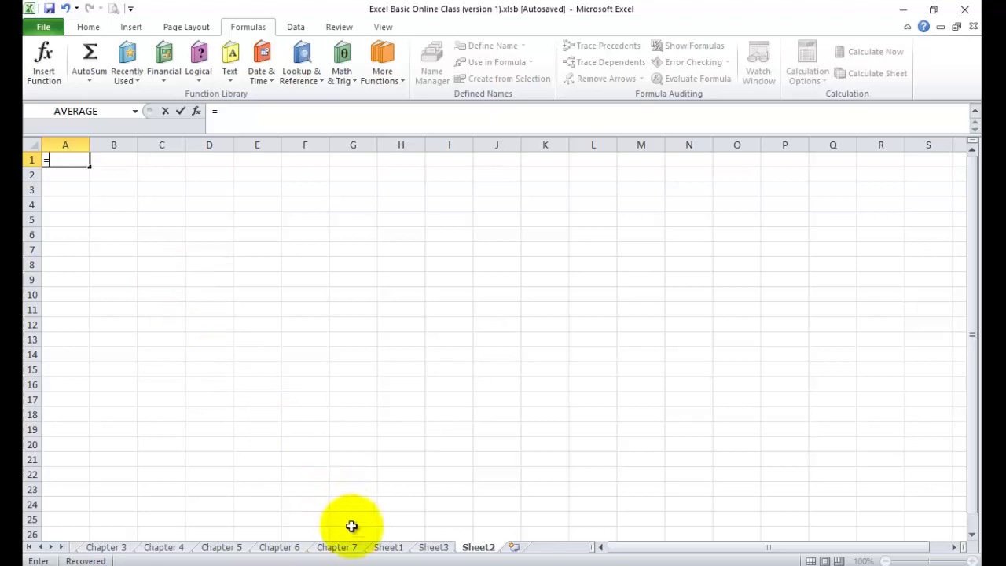
left_click(348, 549)
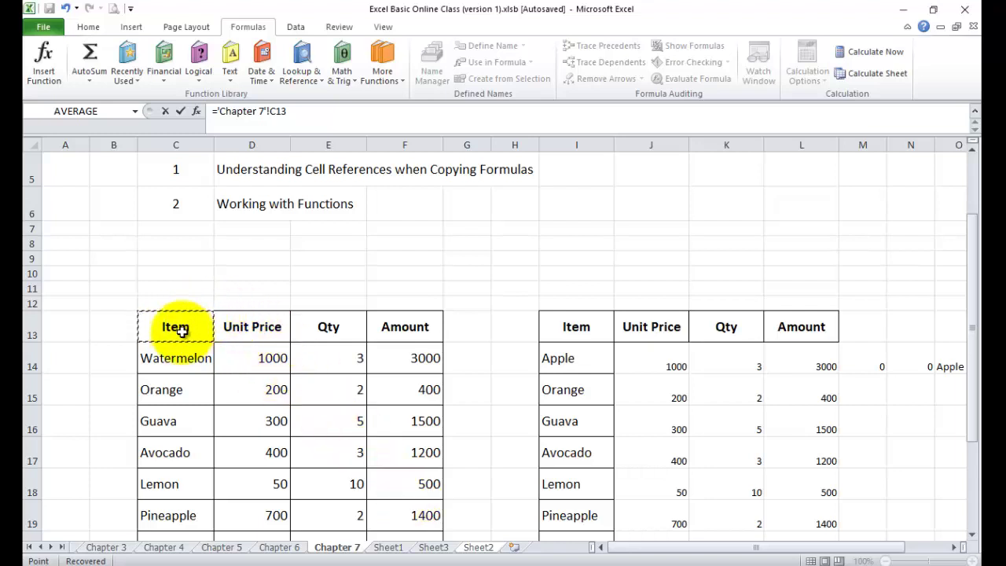
key("Return")
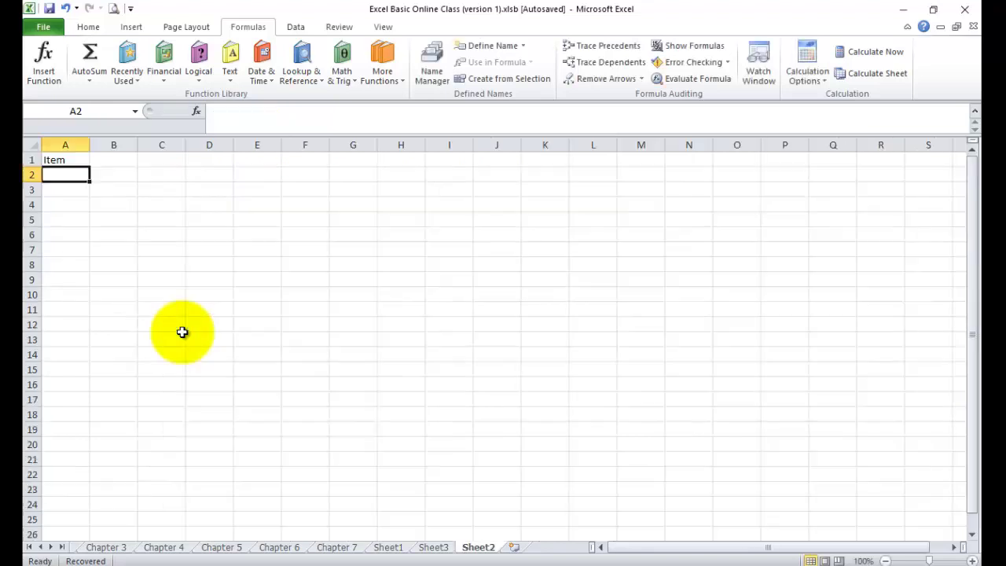
- Fill the A1 reference across to column D and down to row 13, and check the copied references down to B6
left_click(84, 157)
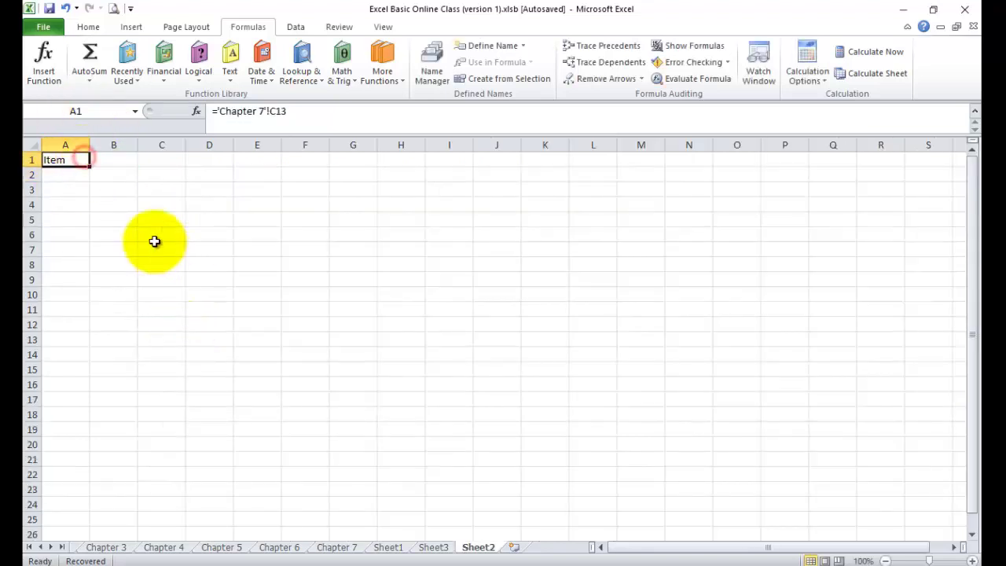
left_click_drag(91, 166, 232, 344)
key("Down")
key("Down")
key("Down")
key("Down")
key("Down")
key("Right")
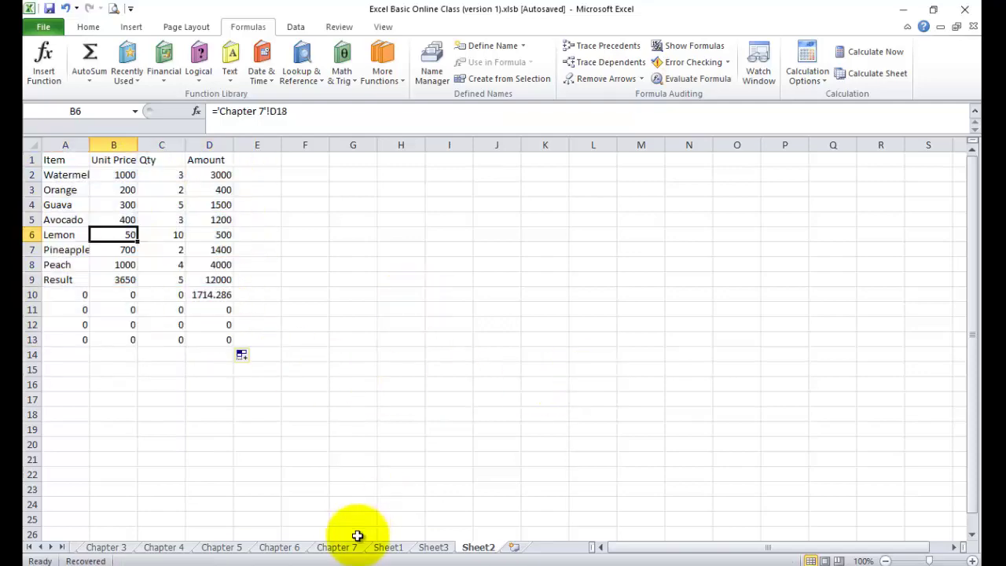
- Compare the source table C13:F21 on the Chapter 7 sheet with the linked copy starting at A1 on Sheet2
left_click(354, 548)
left_click_drag(175, 326, 416, 509)
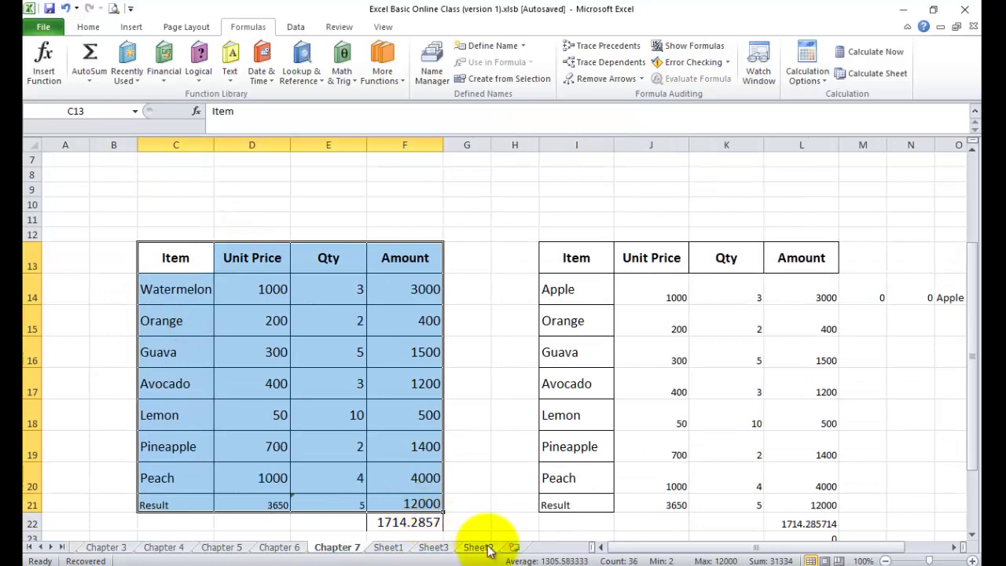
left_click(481, 547)
left_click(55, 160)
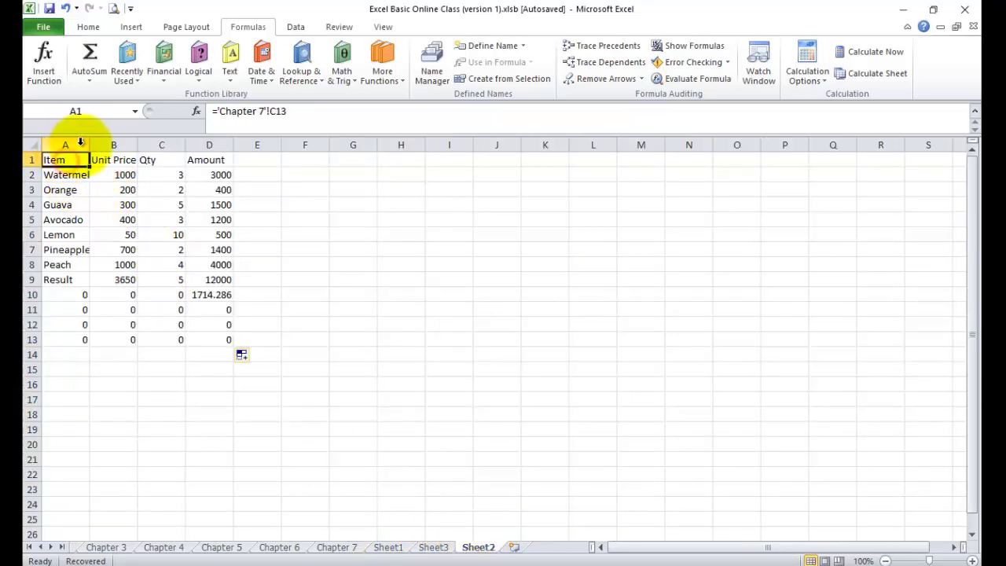
- Autofit the widths of columns A to D on Sheet2 and inspect the reference in D10
left_click_drag(77, 145, 235, 146)
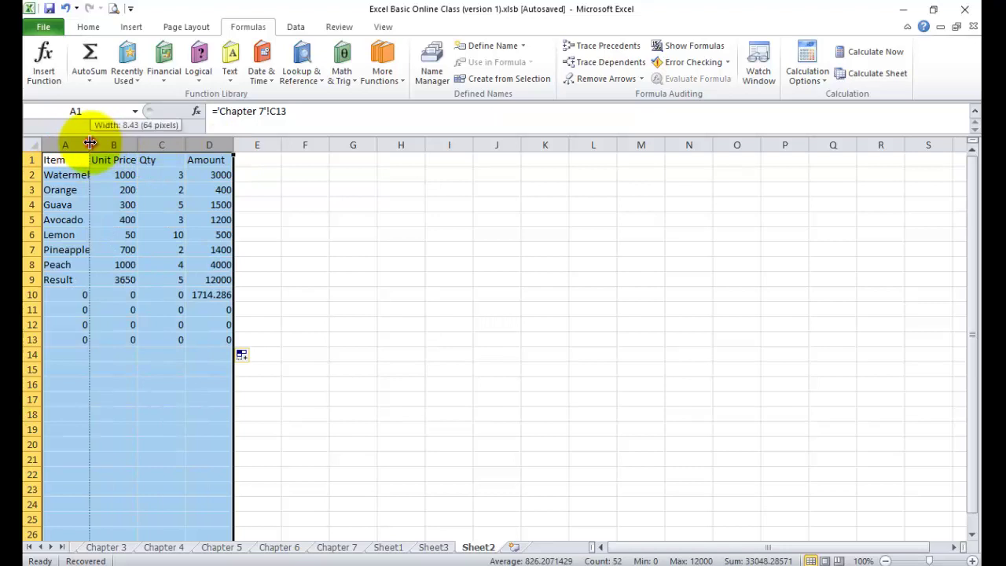
double_click(90, 144)
left_click(76, 161)
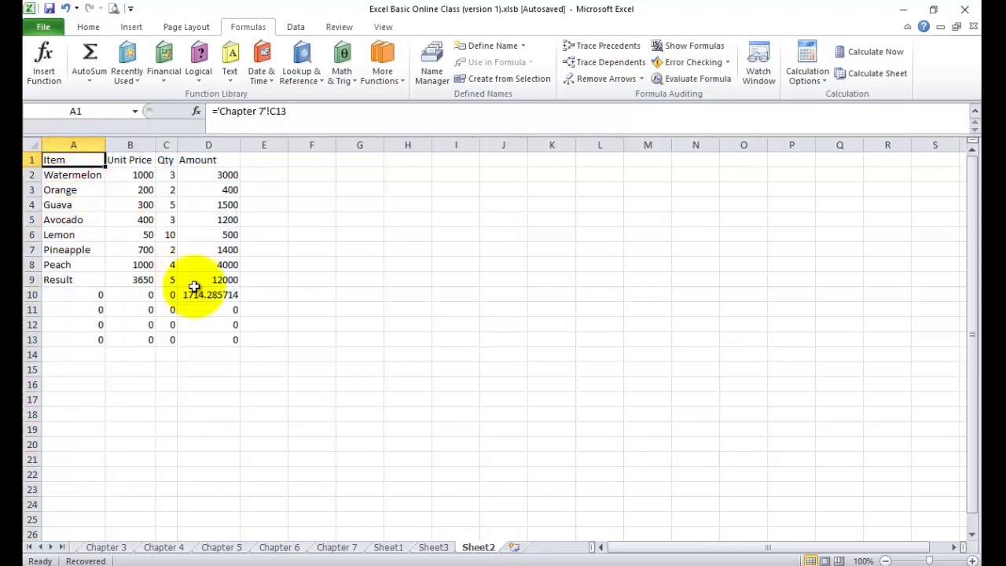
left_click(224, 294)
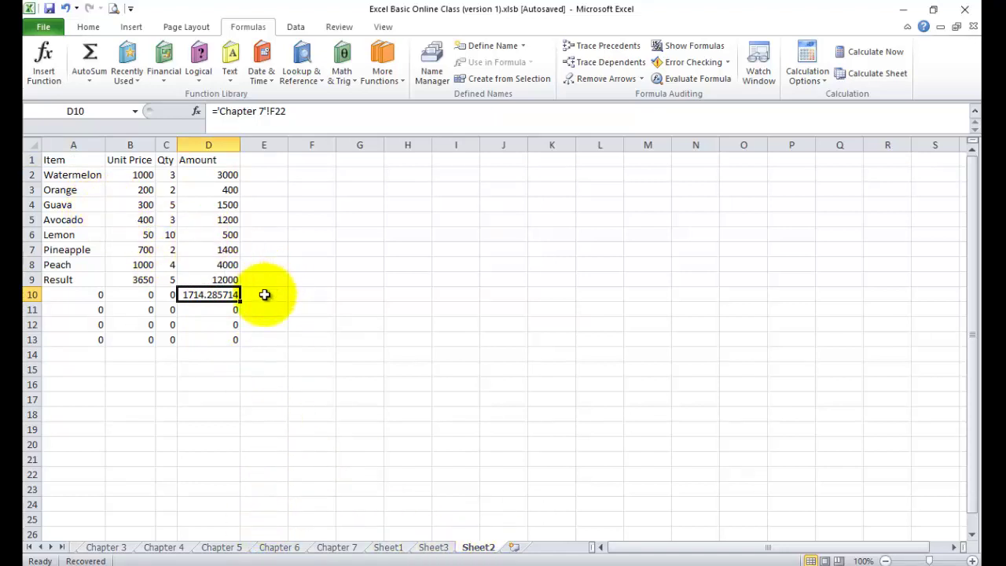
- Create a new workbook and link its cell A1 to the Item header C13 on the Chapter 7 sheet of Excel Basic Online Class (version 1).xlsb
left_click(350, 550)
left_click(470, 442)
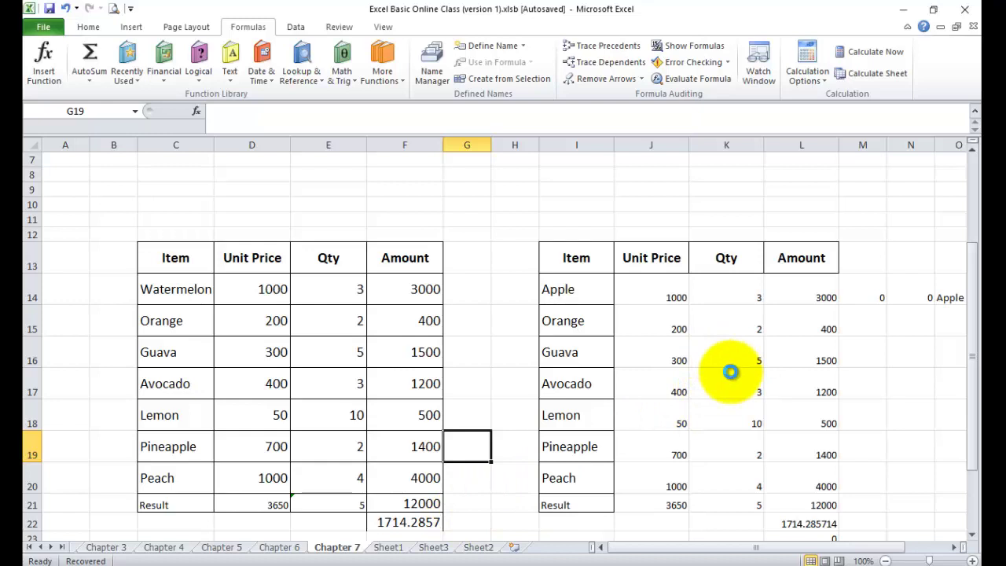
key("ctrl+n")
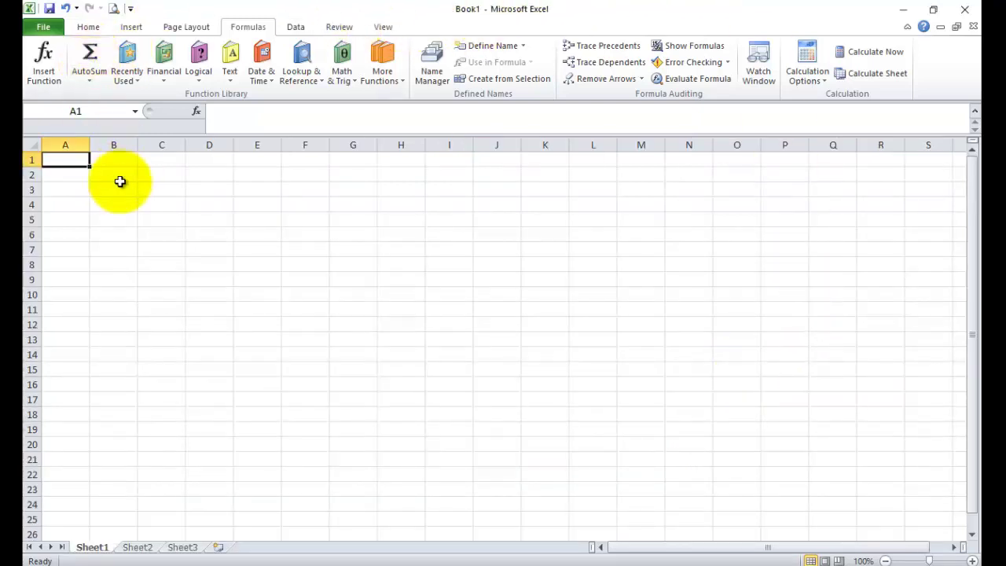
type("=")
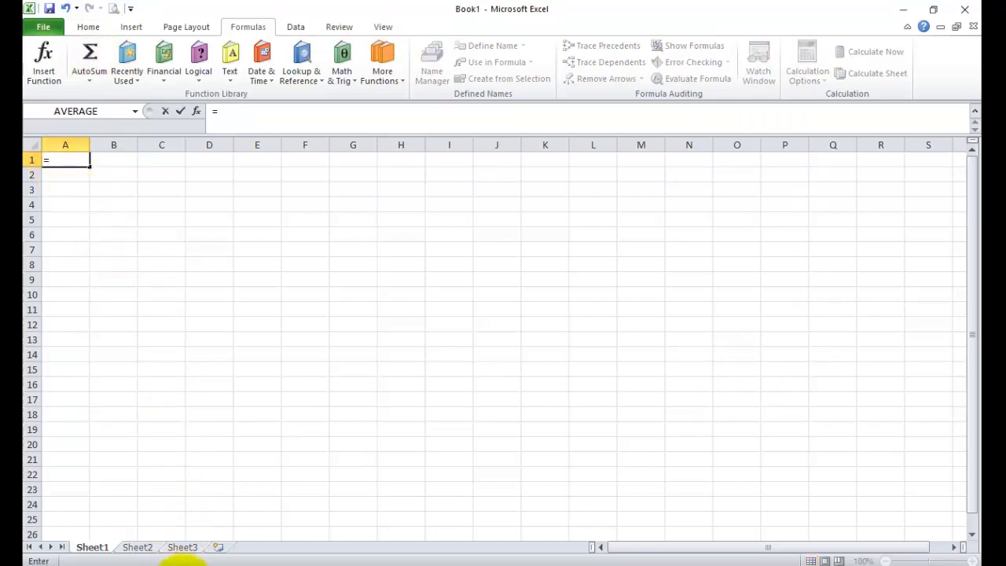
mouse_move(266, 564)
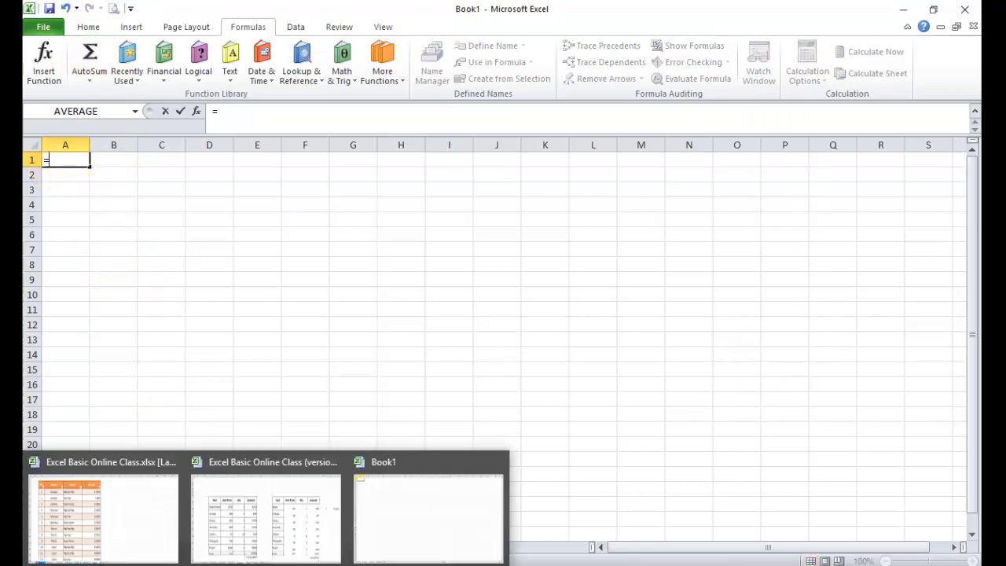
left_click(260, 503)
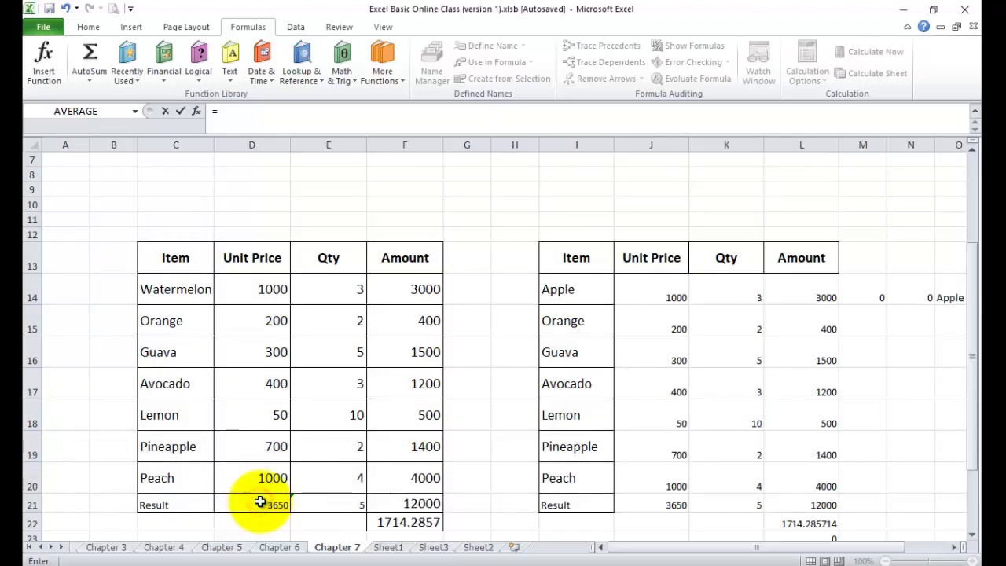
left_click(176, 254)
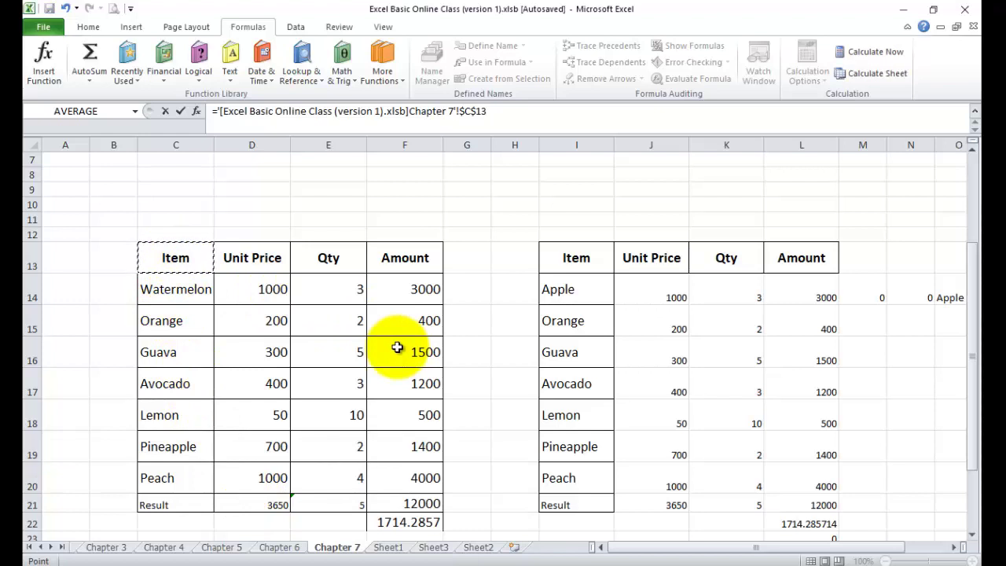
key("Return")
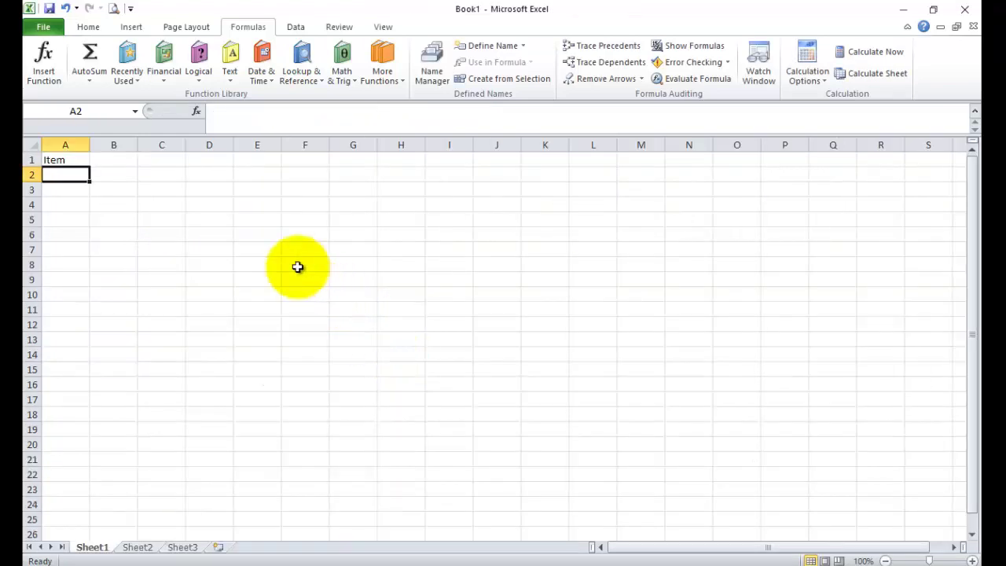
- Fill the external workbook reference in A1 across to D1 and down to A8
left_click(73, 159)
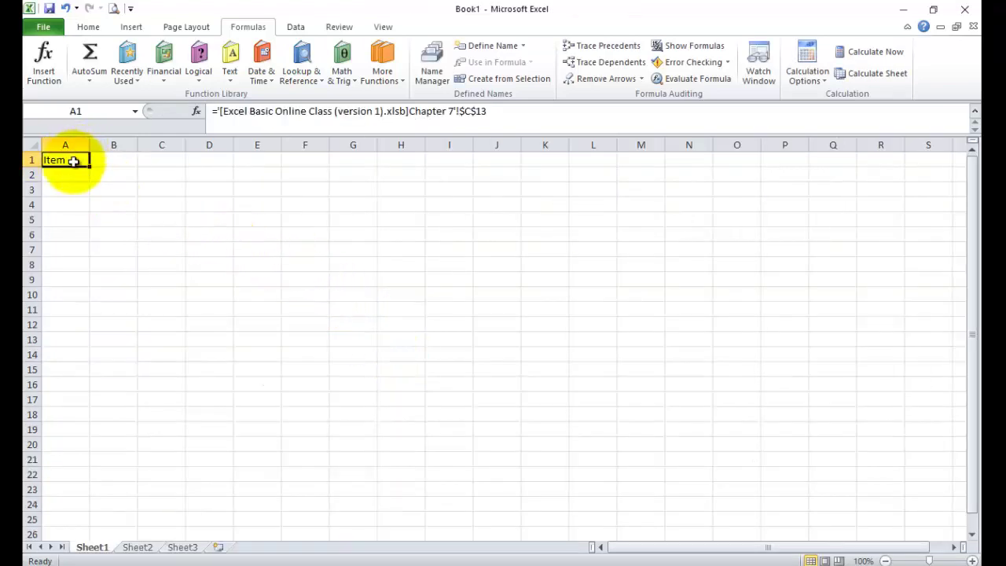
left_click_drag(89, 168, 223, 168)
left_click(196, 188)
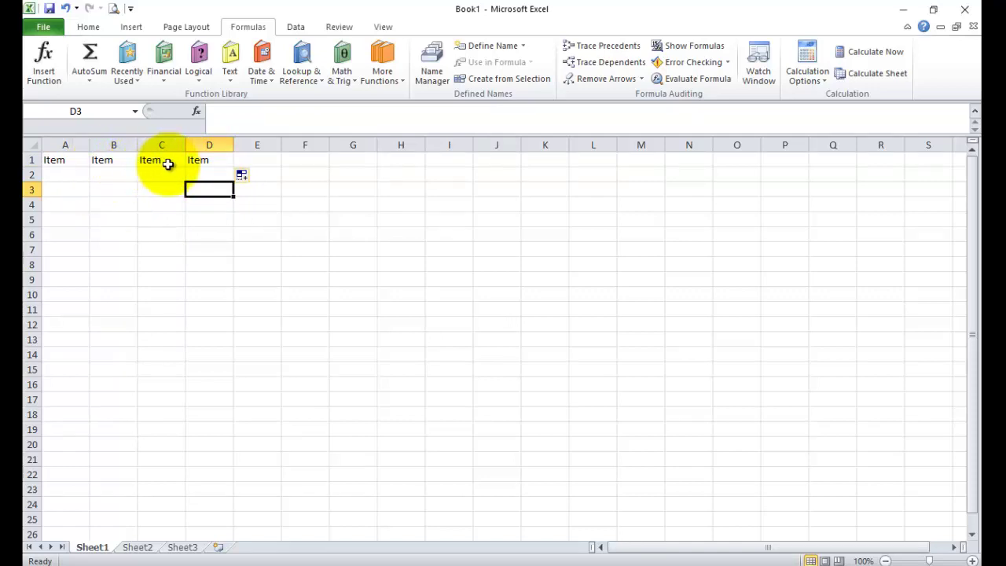
left_click(73, 160)
left_click_drag(90, 167, 90, 267)
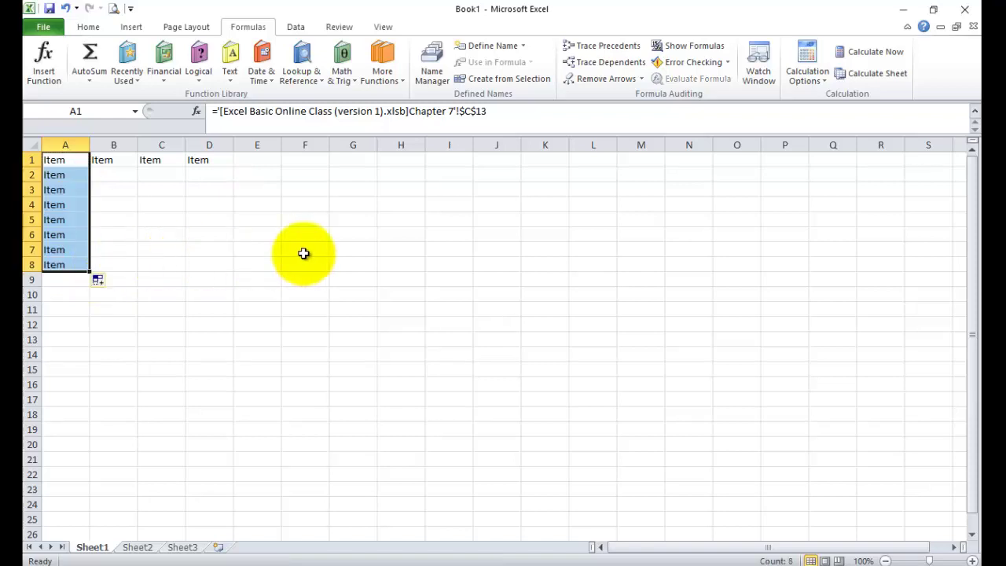
left_click(303, 253)
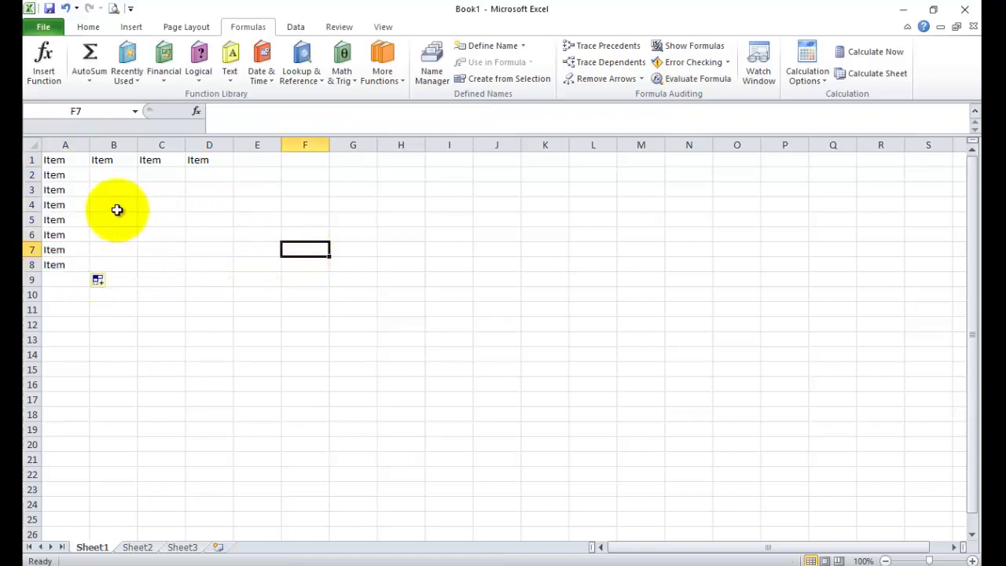
- Compare the reference styles in the new workbook's A1, the Chapter 7 cell J14 and Sheet2's A1
left_click(71, 161)
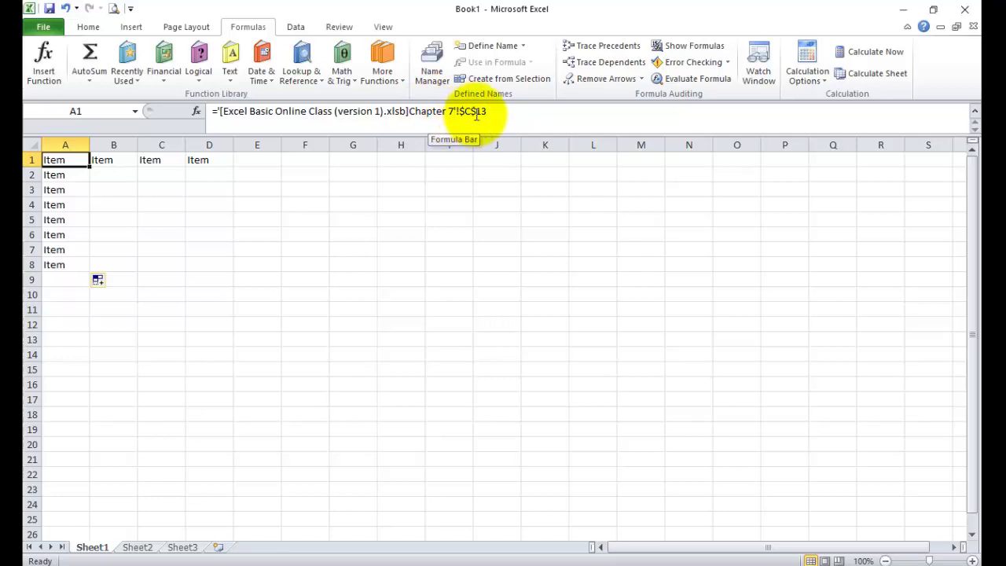
mouse_move(236, 532)
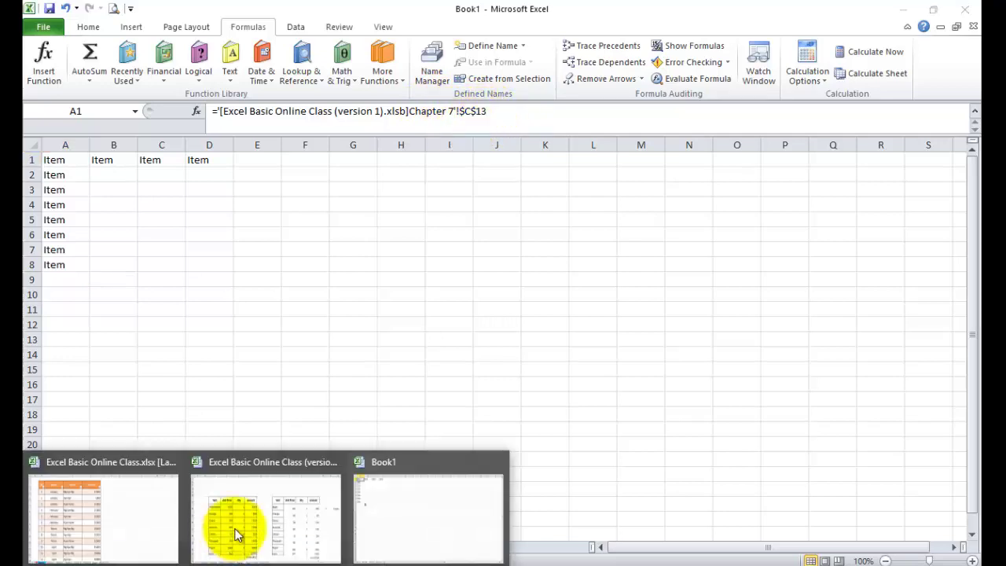
left_click(280, 507)
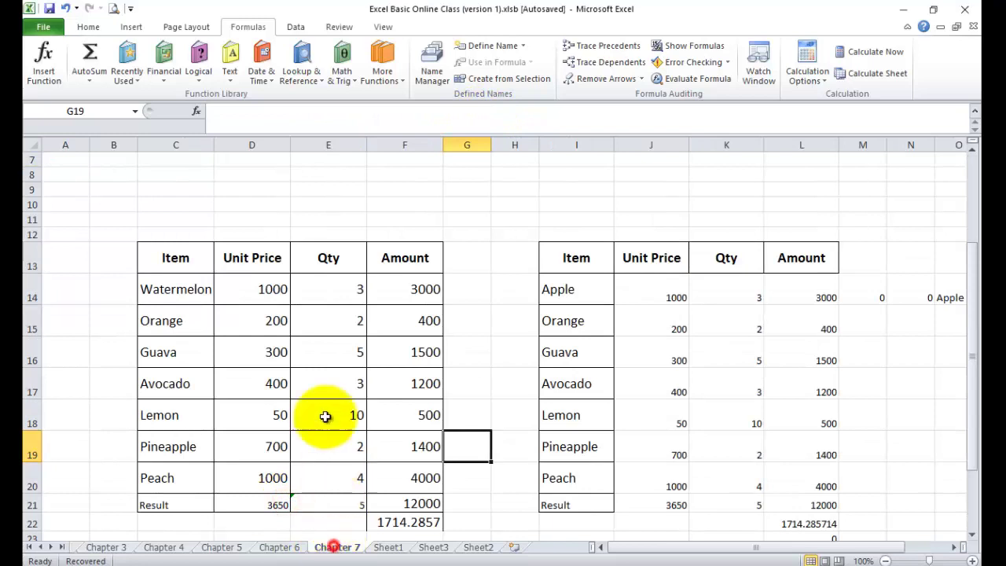
left_click(179, 255)
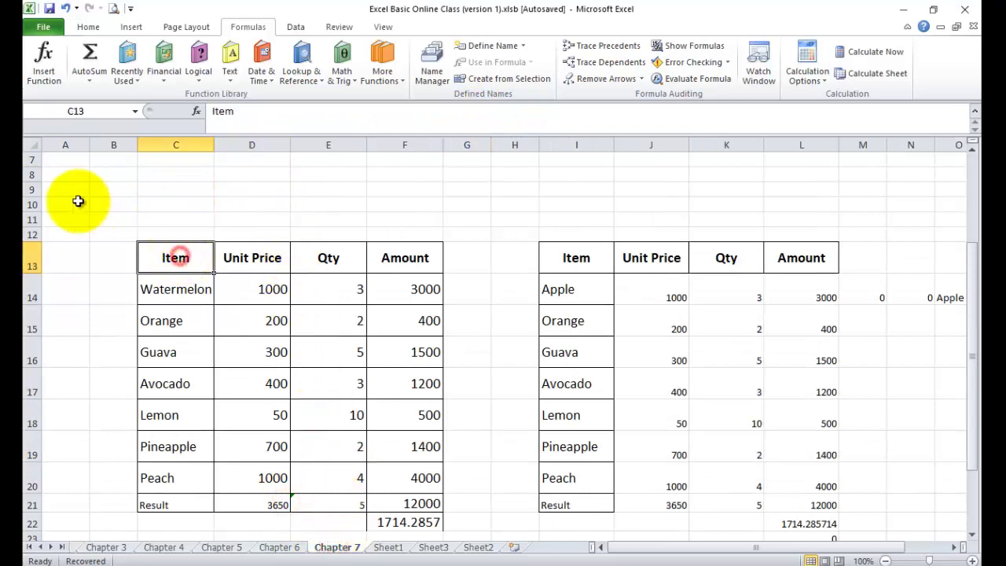
left_click(652, 289)
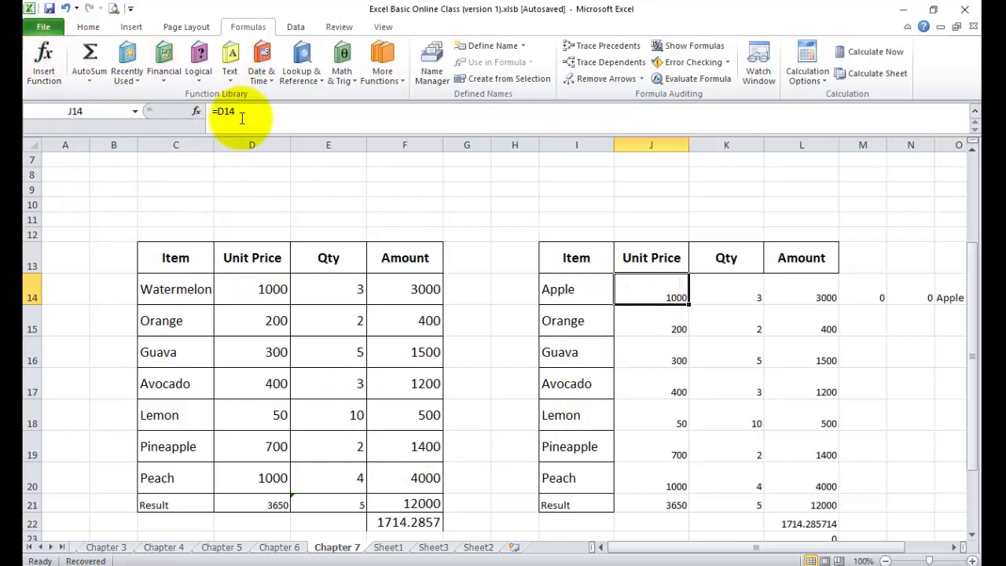
left_click(472, 547)
left_click(69, 161)
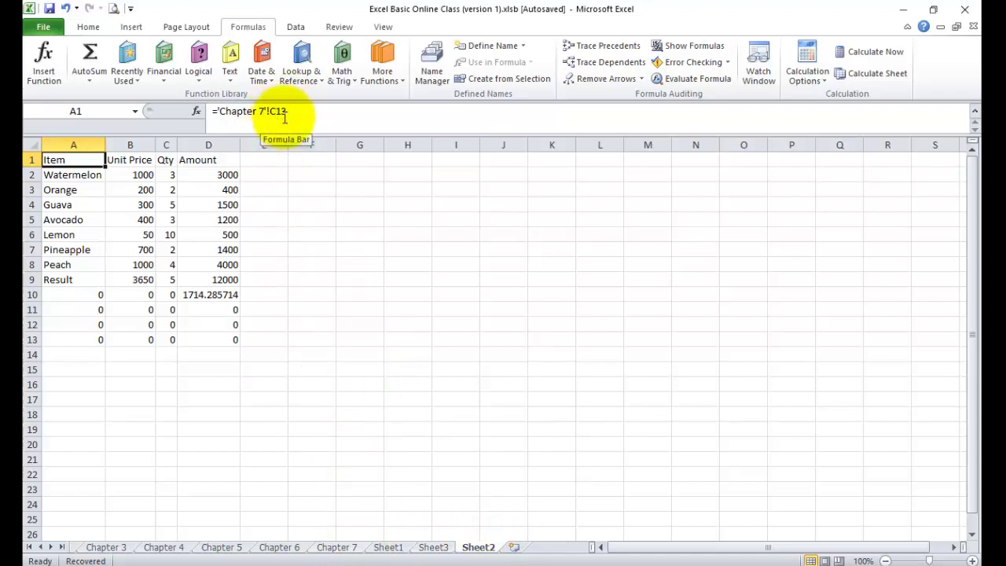
left_click(355, 547)
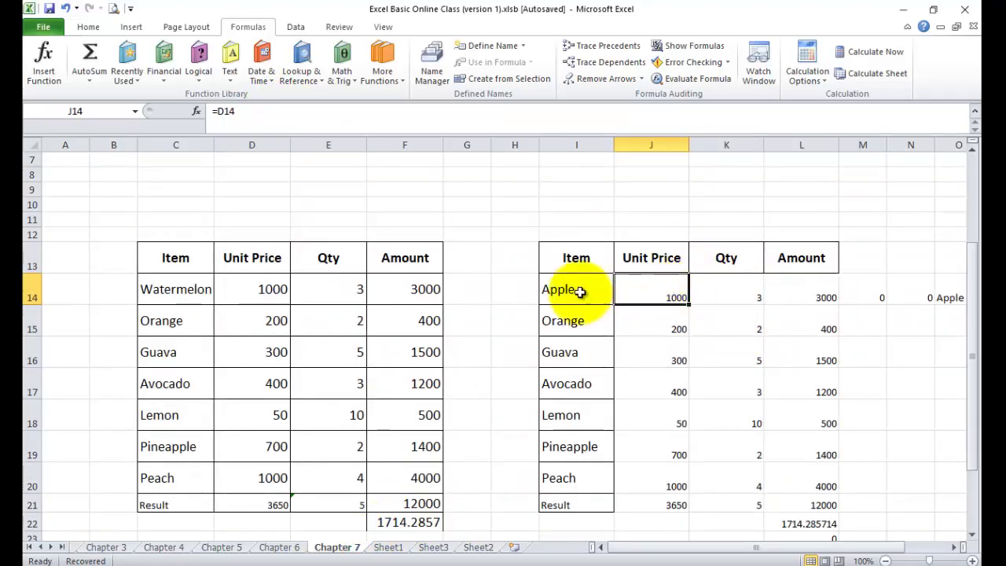
left_click(646, 288)
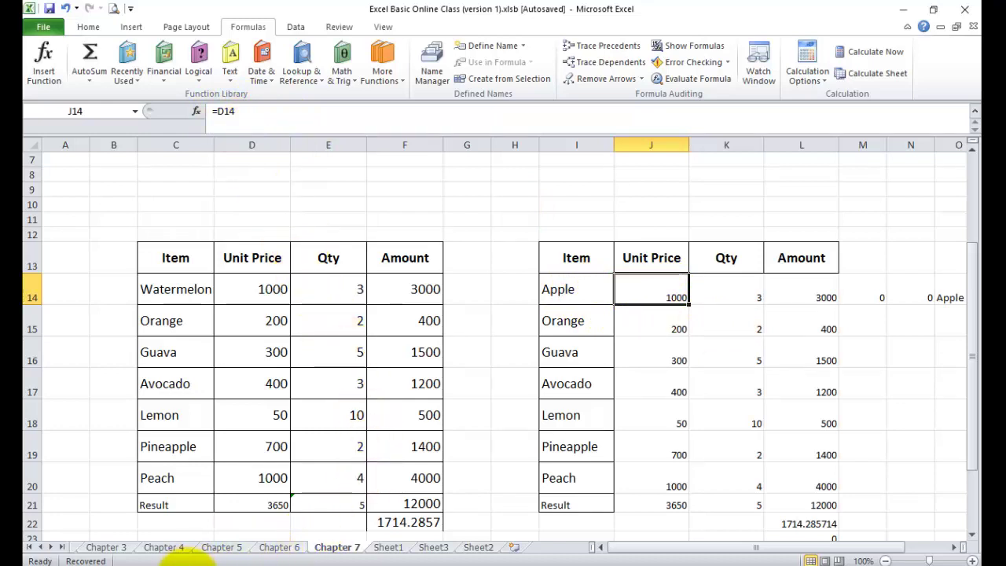
- Examine the workbook, sheet and cell parts of the external reference in the new workbook's A1, and compare the copies in B1 and C1
mouse_move(202, 540)
left_click(443, 497)
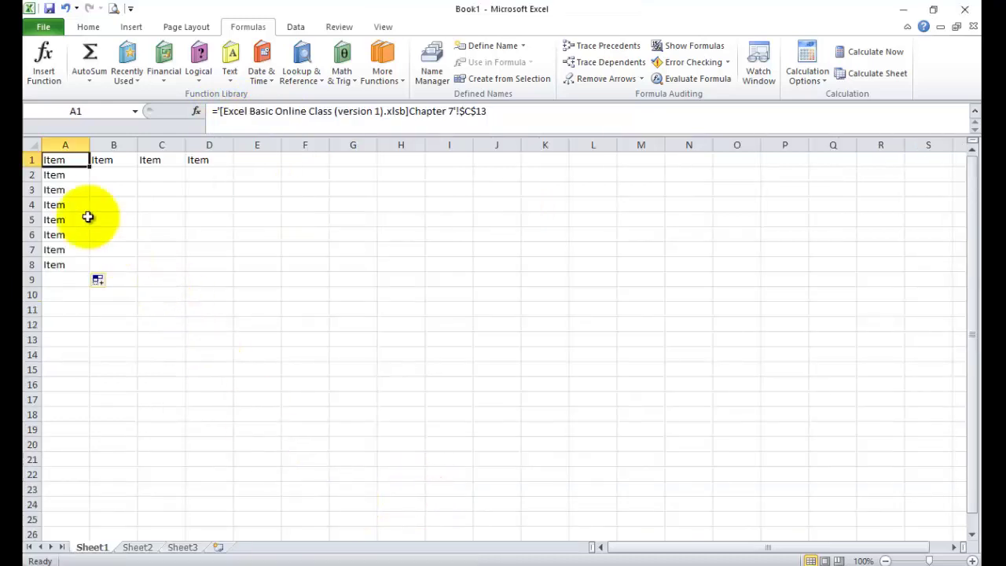
left_click(68, 159)
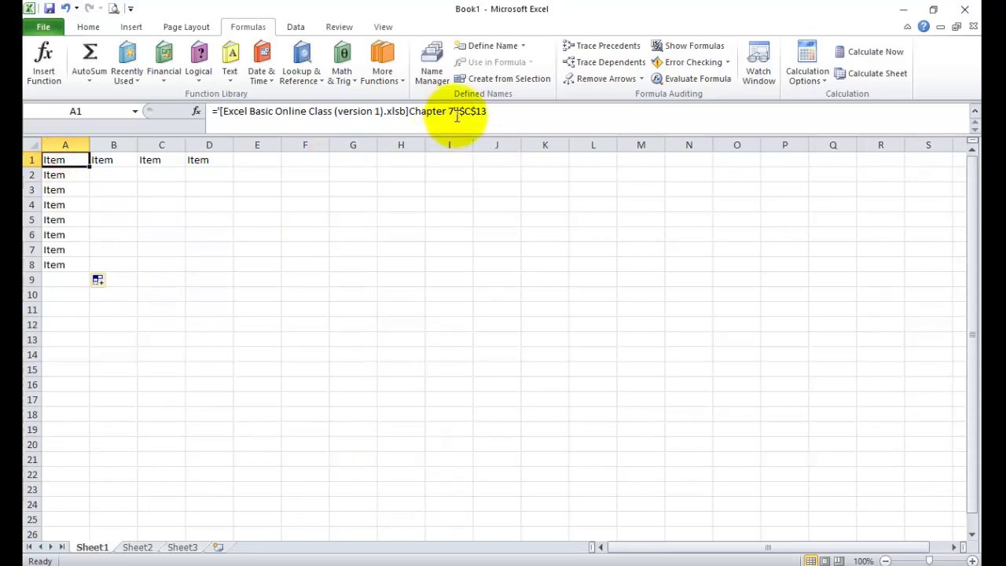
left_click_drag(454, 111, 217, 112)
left_click(386, 111)
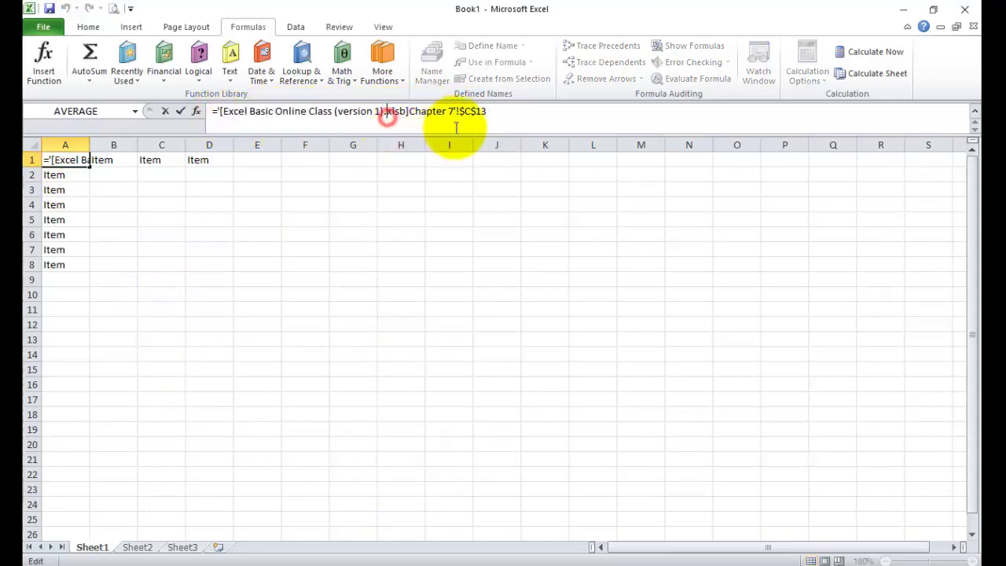
left_click(495, 114)
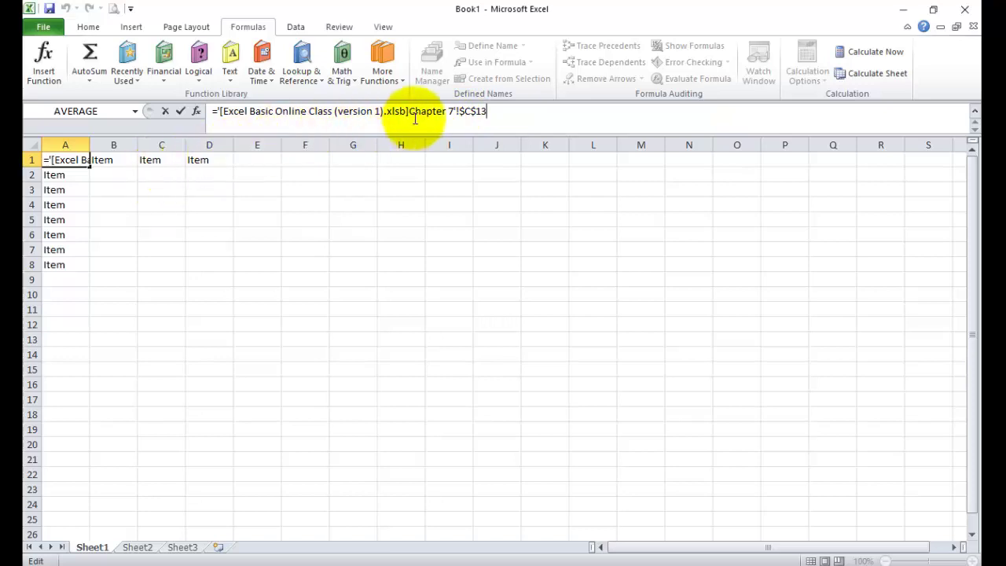
left_click(102, 194)
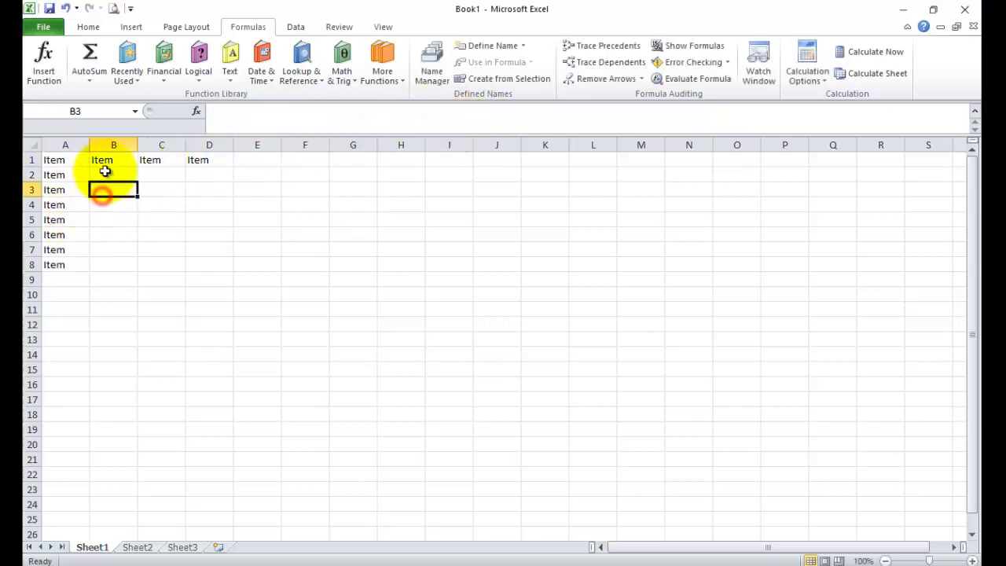
left_click(102, 160)
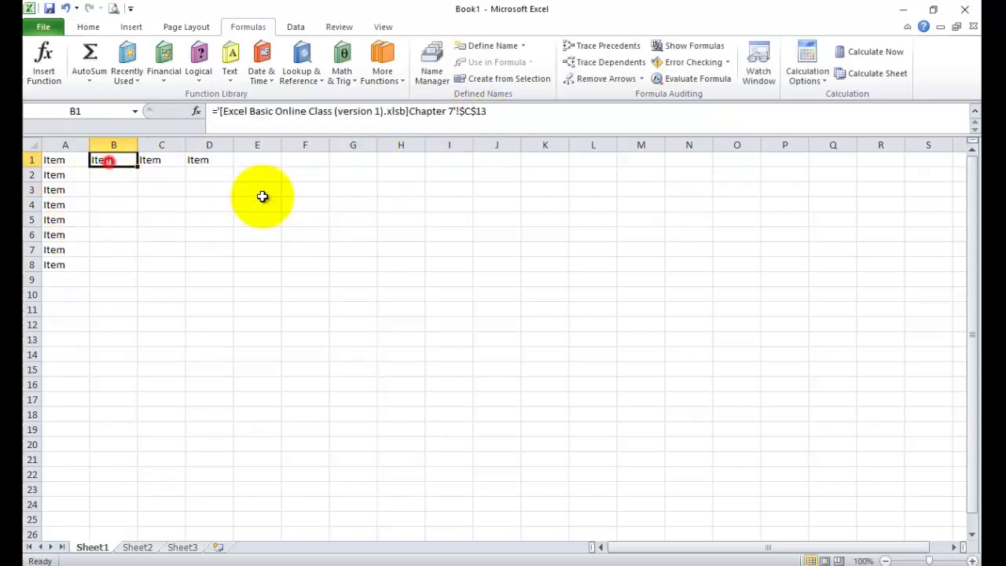
left_click(178, 159)
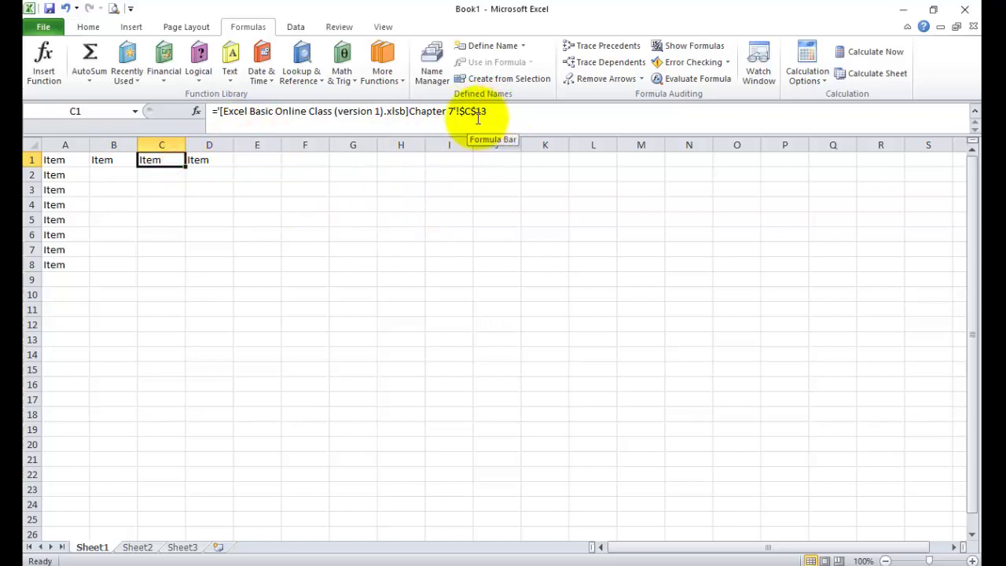
- Change the external reference in A1 from absolute to relative so that it ends in C13 without dollar signs
left_click(59, 159)
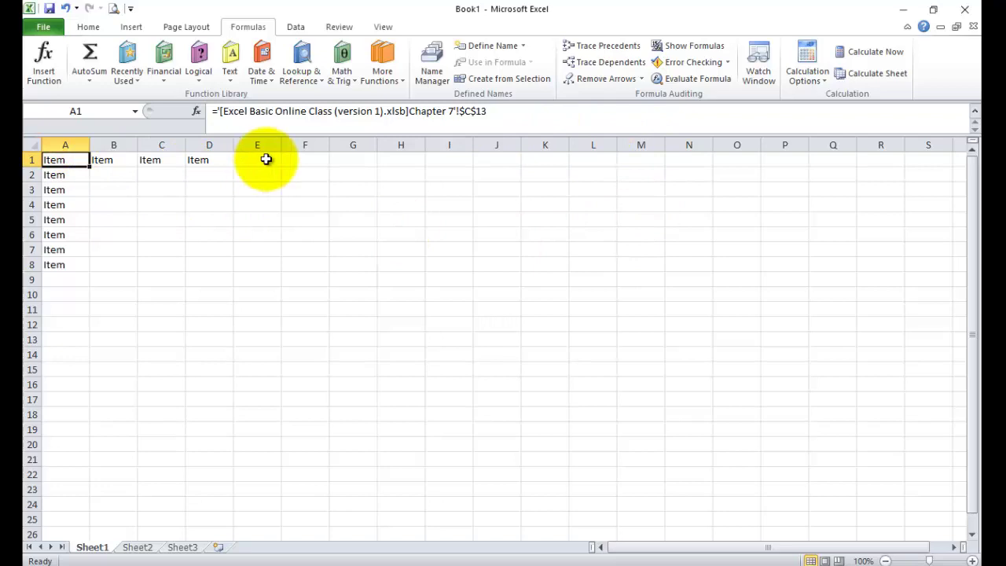
left_click(466, 115)
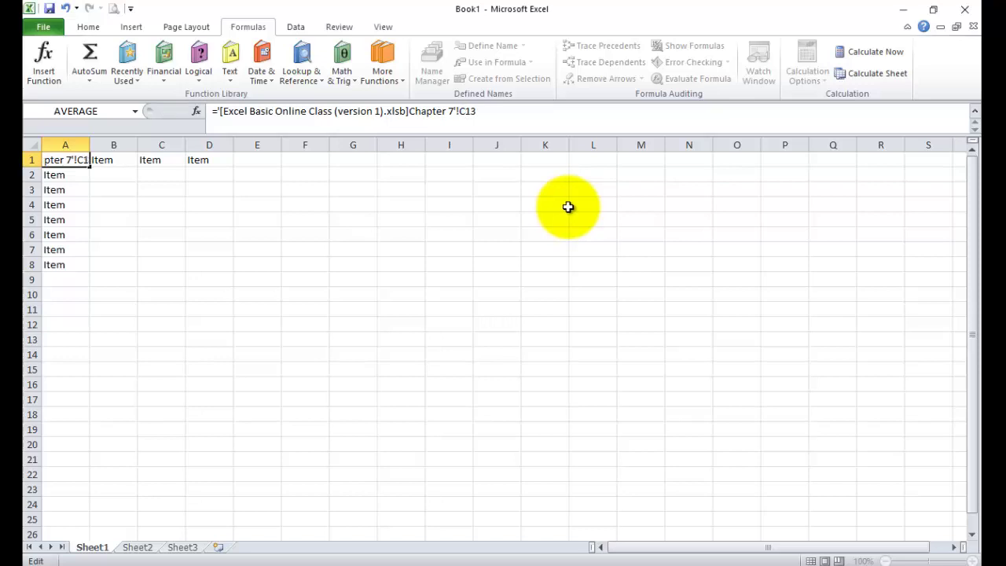
key("Return")
- Fill the relative external reference from A1 across to column D and down to row 8, and inspect the references in D5 and A1
left_click(57, 159)
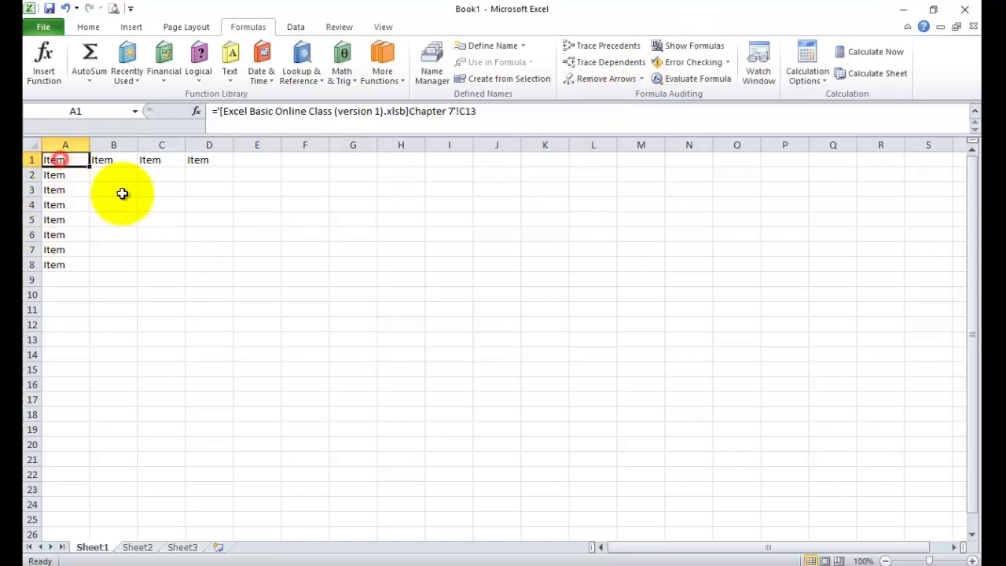
mouse_move(90, 166)
left_mouse_down()
mouse_move(233, 165)
mouse_move(233, 272)
left_mouse_up()
left_click(208, 222)
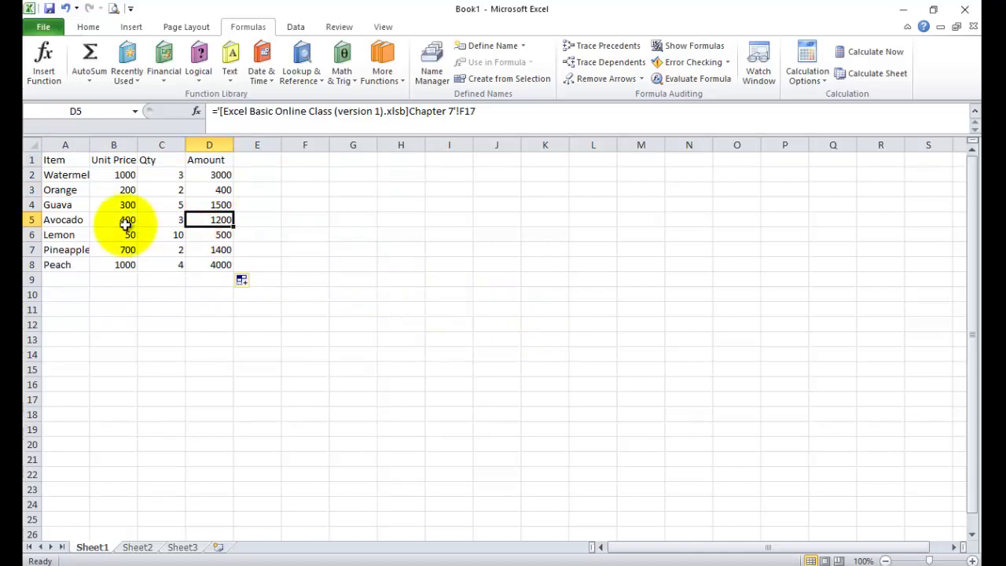
left_click(61, 158)
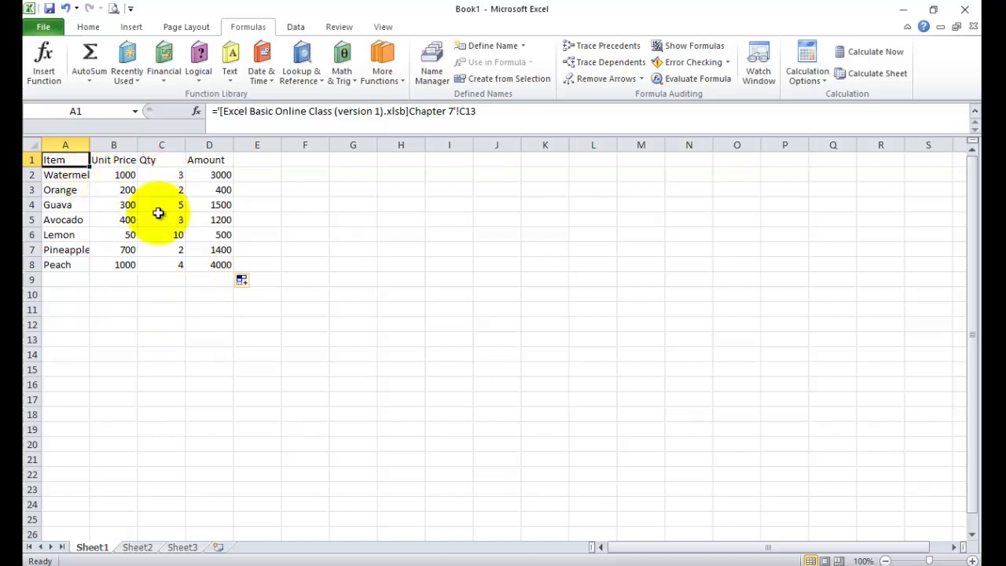
- Close the new workbook without saving and return to the chapter heading on the Chapter 7 sheet
left_click(973, 9)
left_click(503, 307)
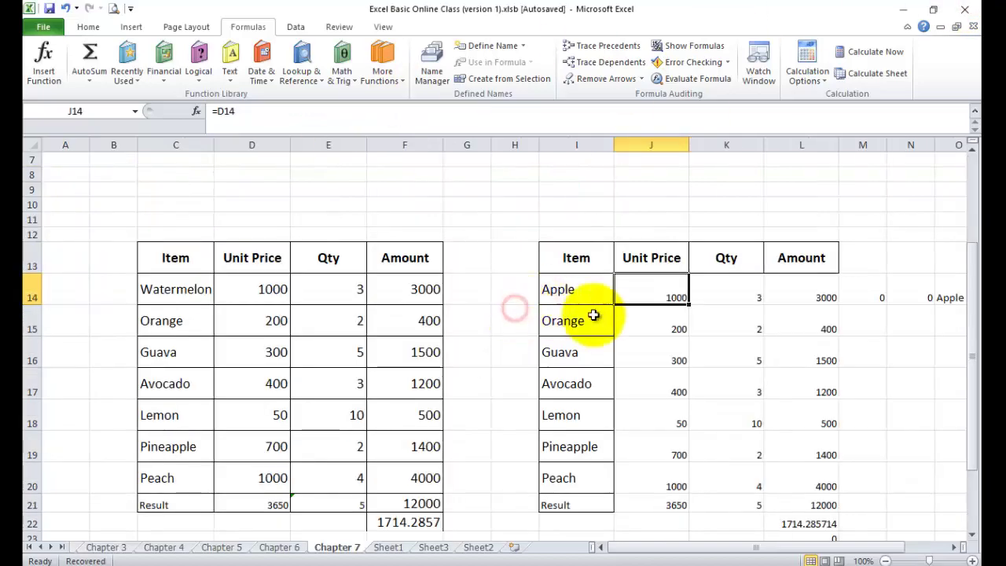
scroll(756, 331, "up", 2)
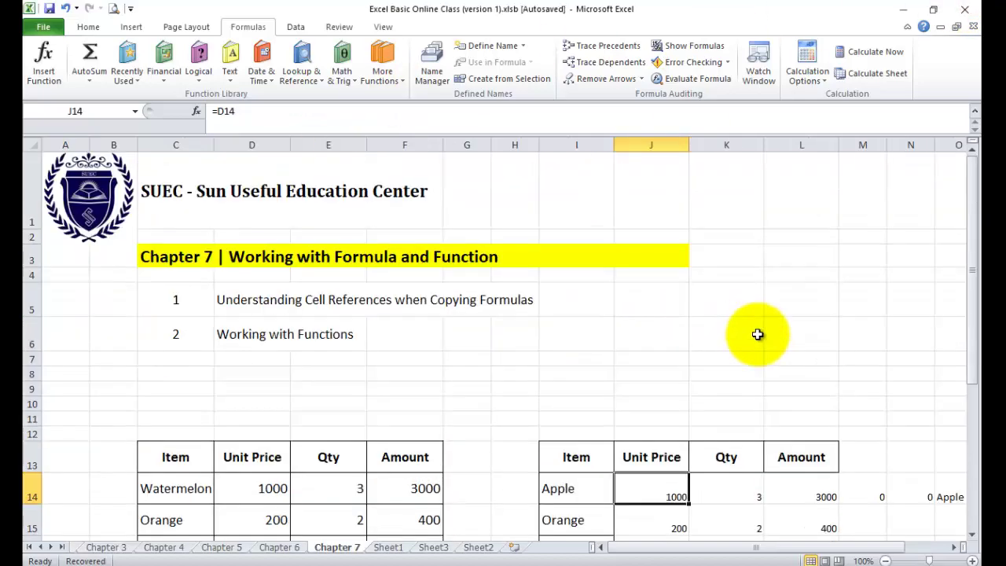